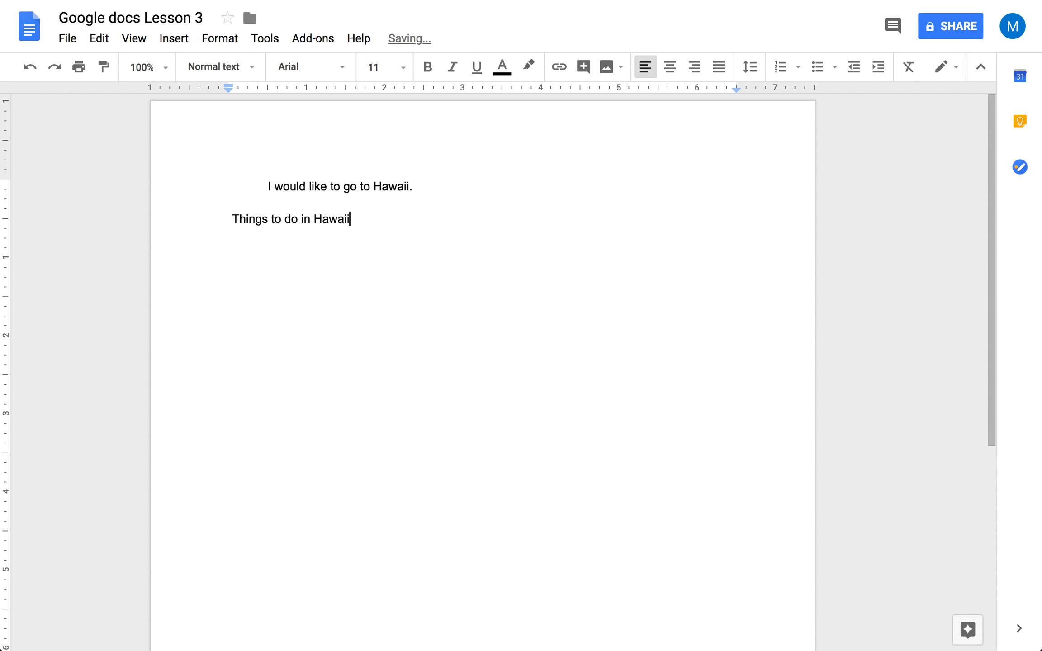
End the "Things to do in Hawaii" line with a period and start a bulleted list beneath it.
type(".")
key("Return")
left_click(816, 67)
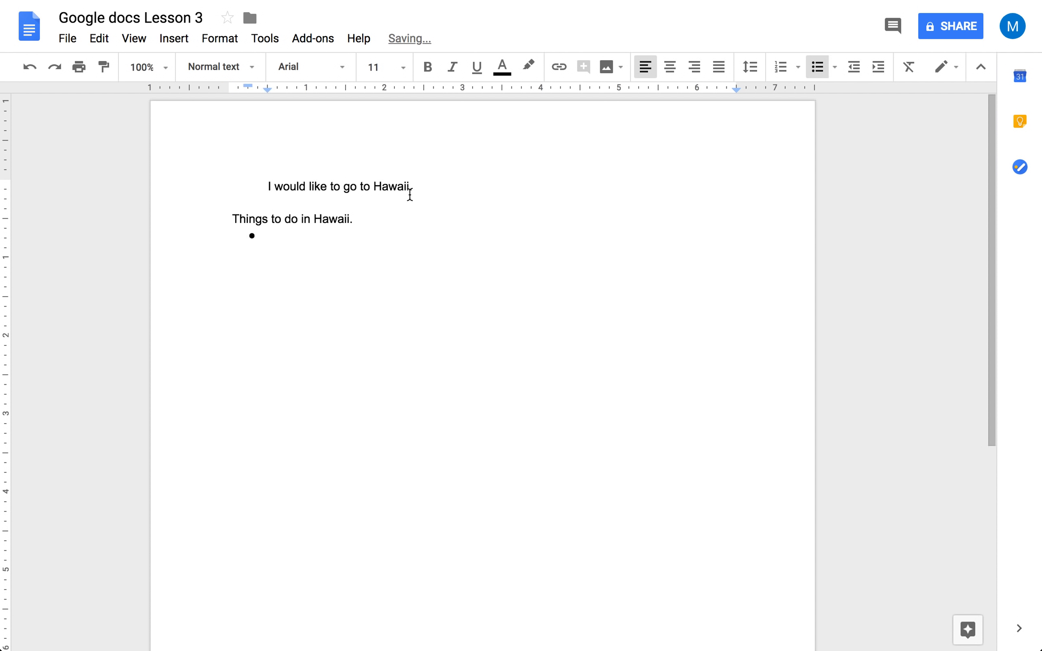
Select "Hawaii." in the opening sentence and open the Explore research tool.
left_click_drag(373, 187, 413, 186)
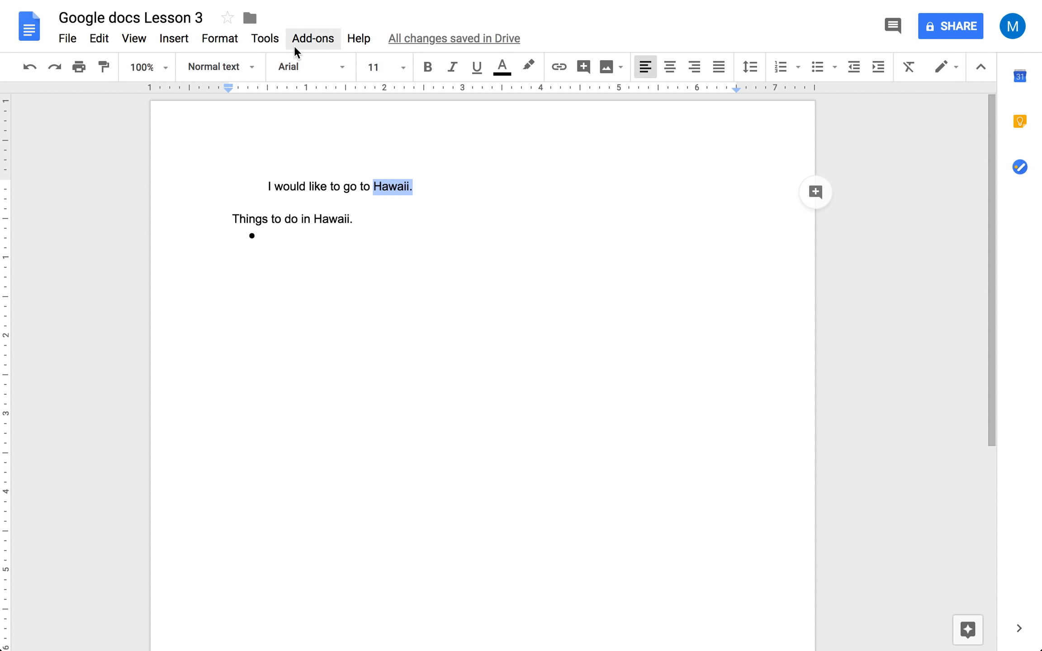
left_click(265, 40)
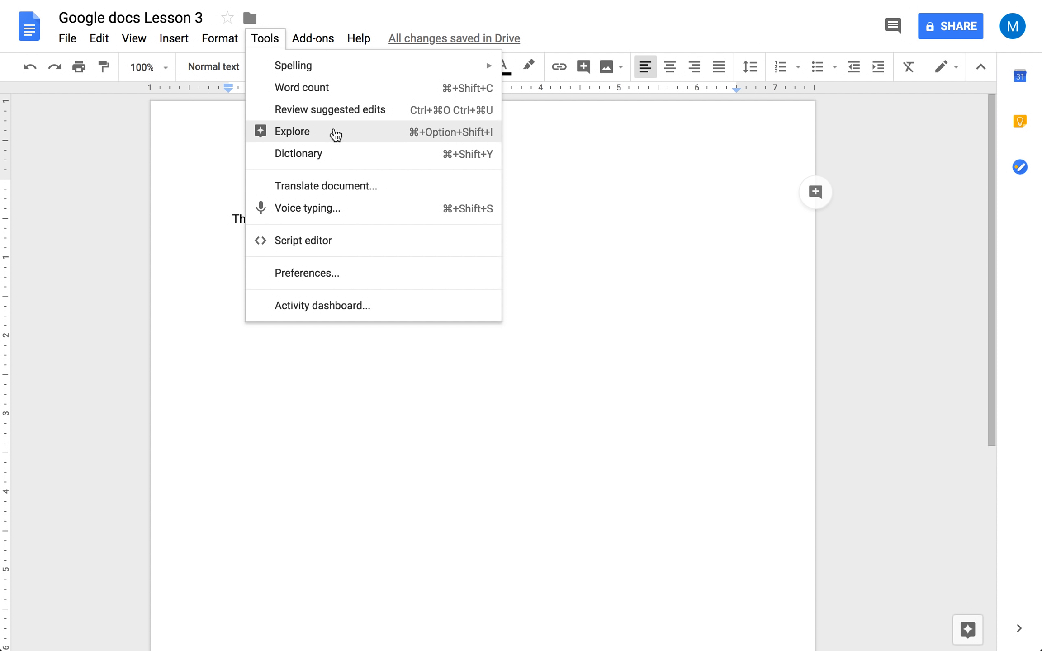
left_click(336, 134)
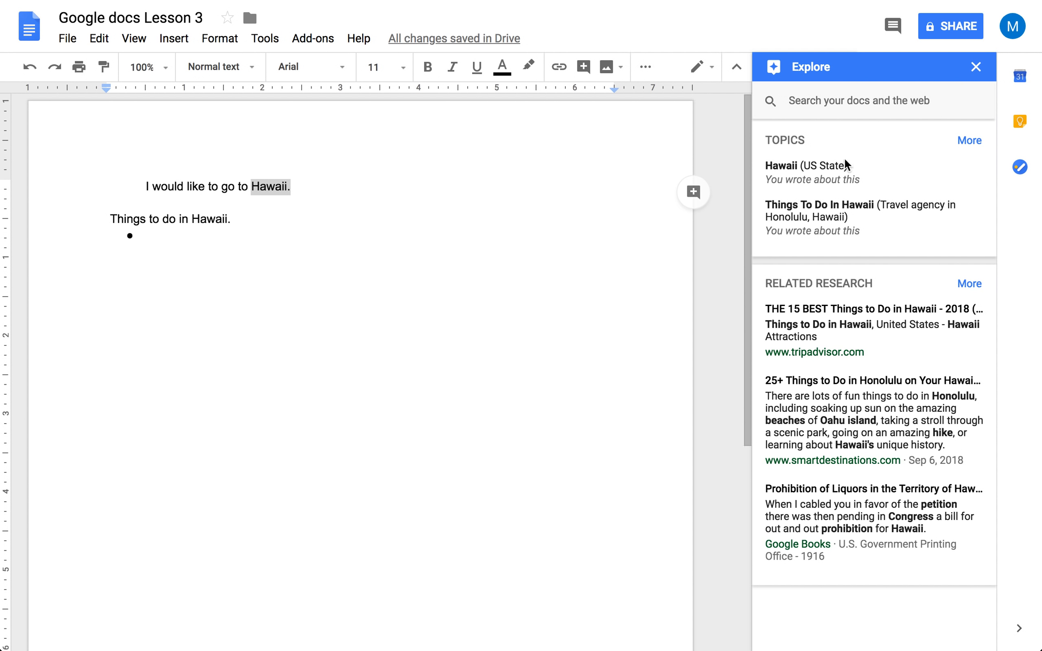
Open the TripAdvisor result on the 15 best things to do in Hawaii and look through its top attractions and outdoor activities.
mouse_move(909, 387)
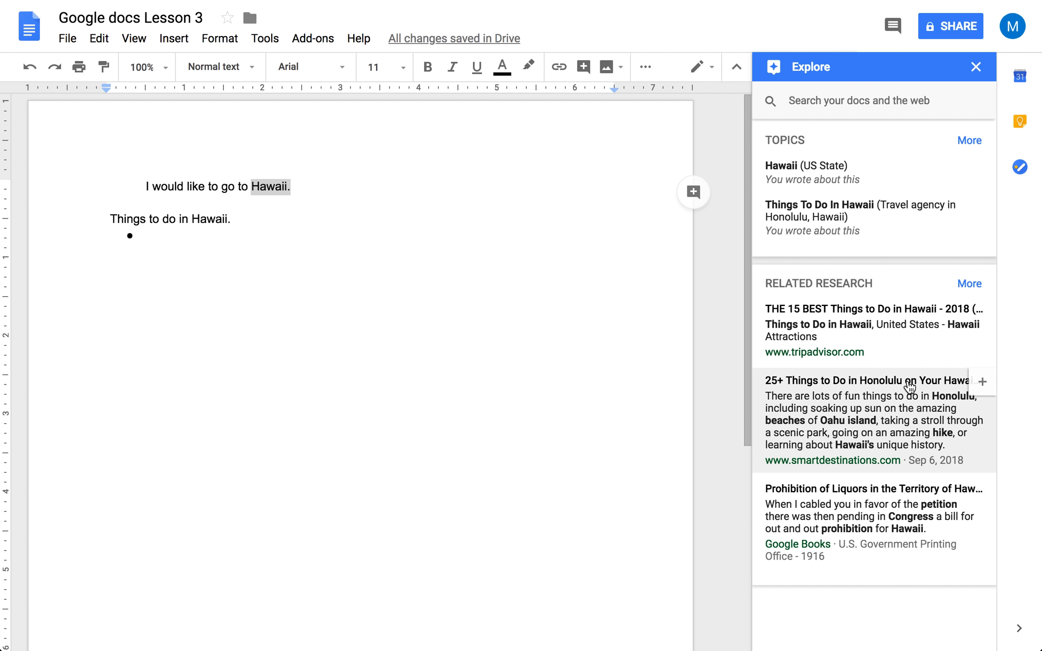
left_click(882, 310)
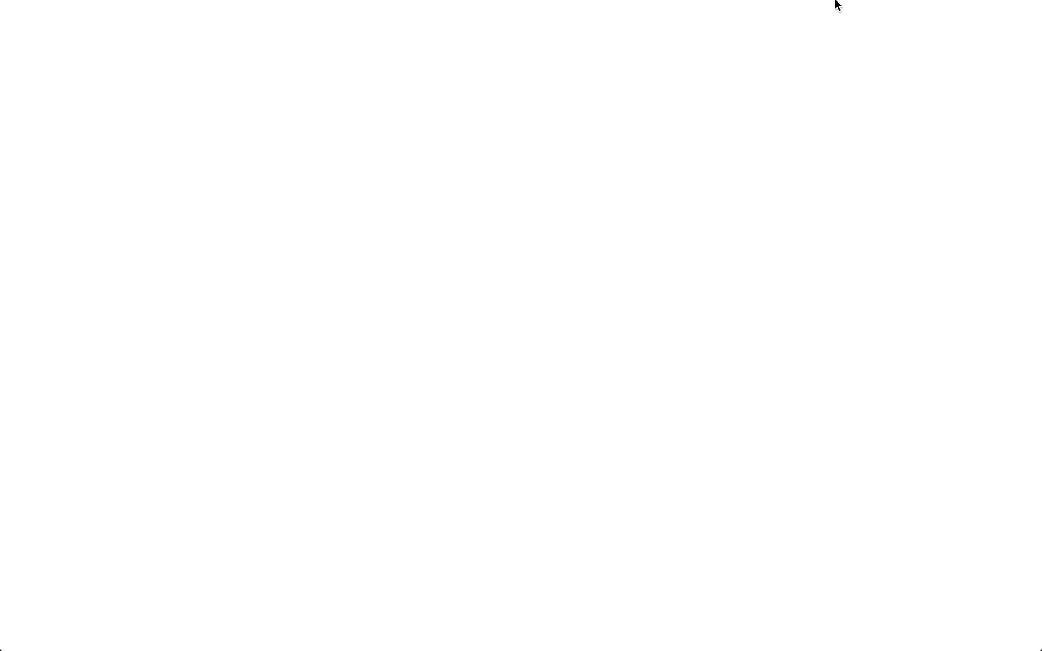
mouse_move(837, 5)
left_click(774, 35)
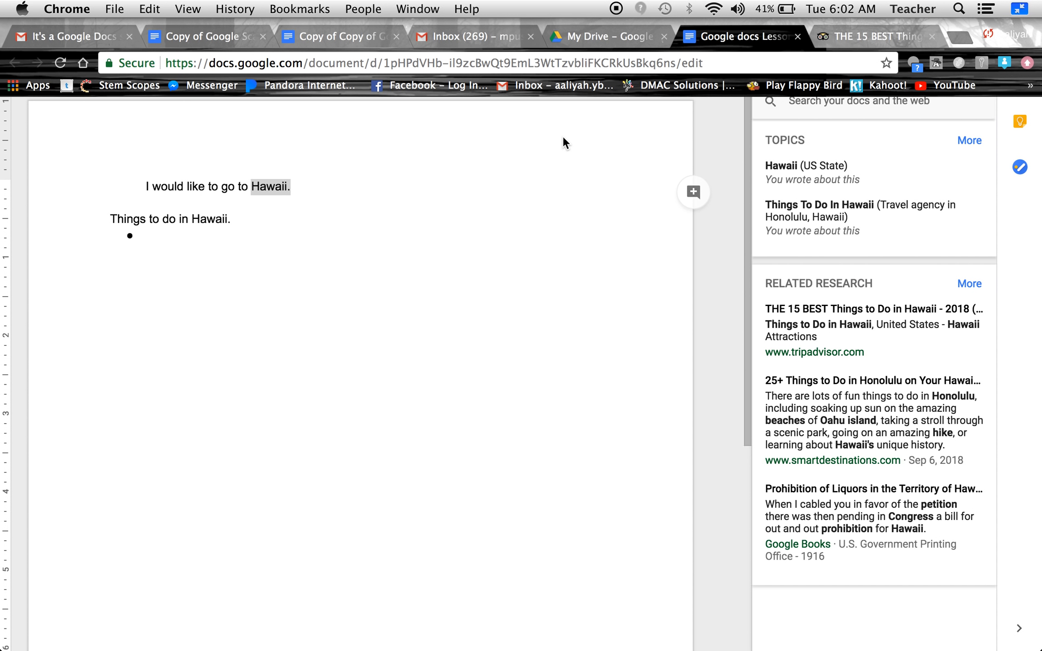
left_click(878, 42)
scroll(579, 373, "down", 3)
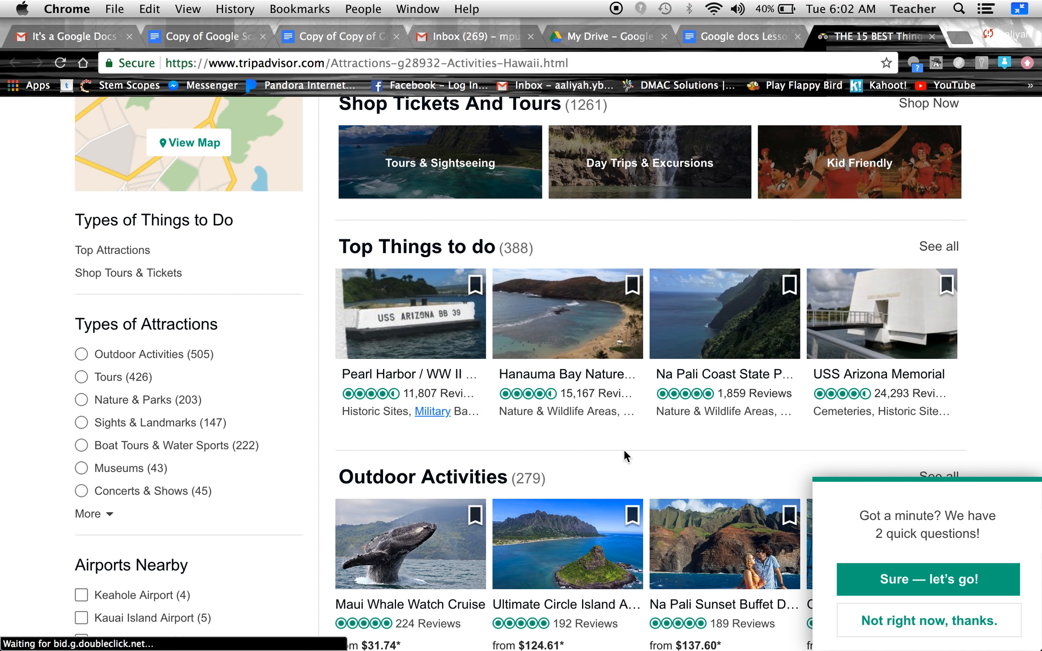
scroll(624, 449, "down", 3)
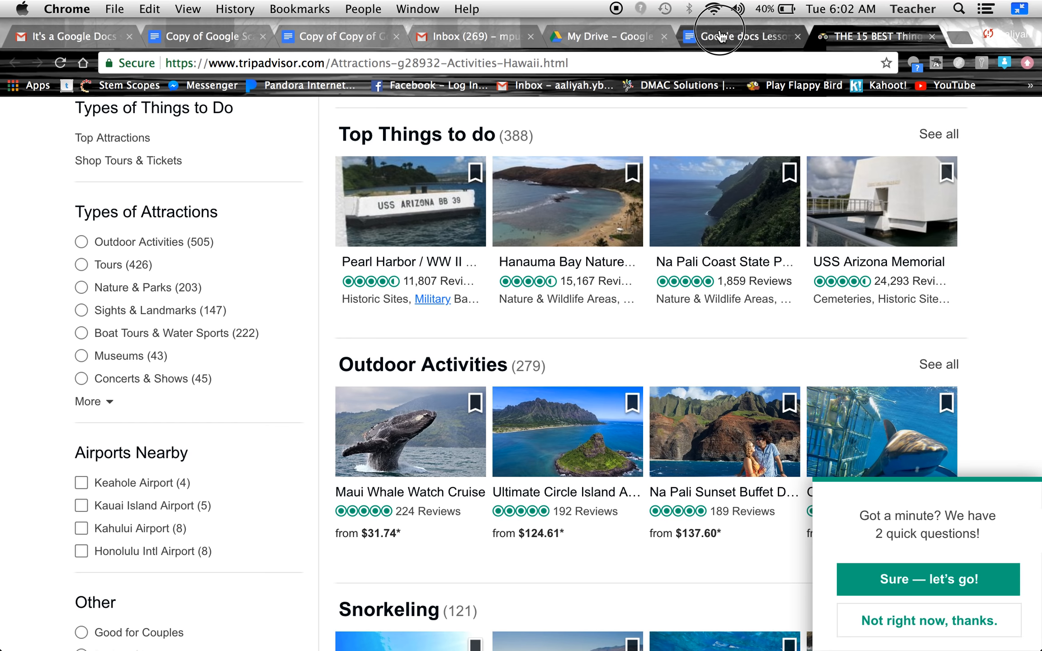
Return to the Google Docs document and enter "Pearl Harbor" and "Whale Watch" as the first two bullets.
left_click(742, 37)
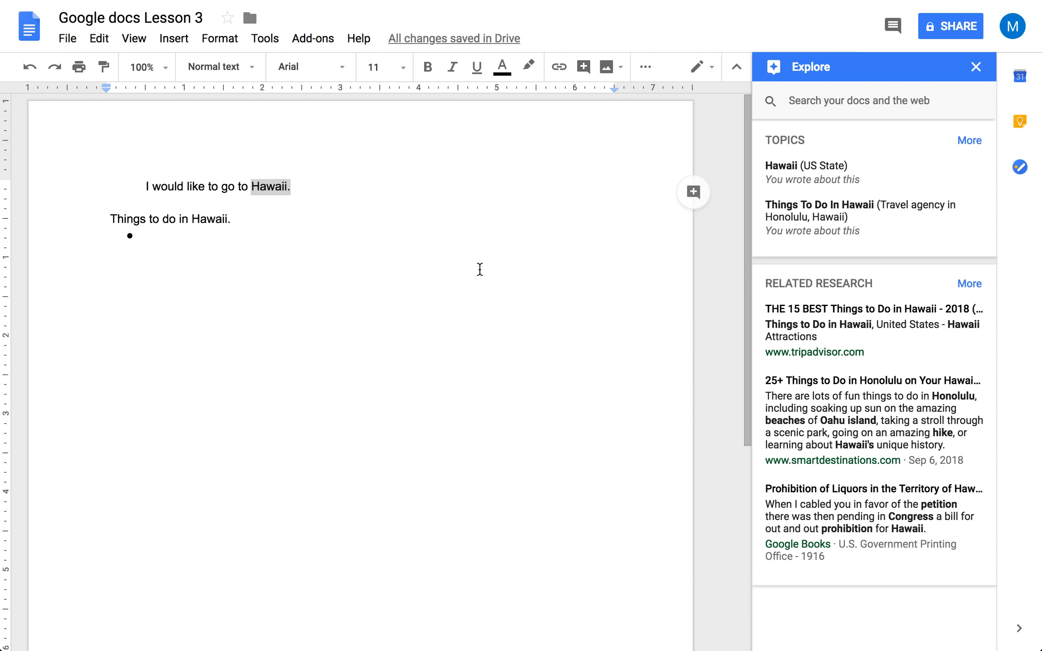
left_click(480, 269)
type("Pearl Harbor")
key("Return")
type("Whale Wt")
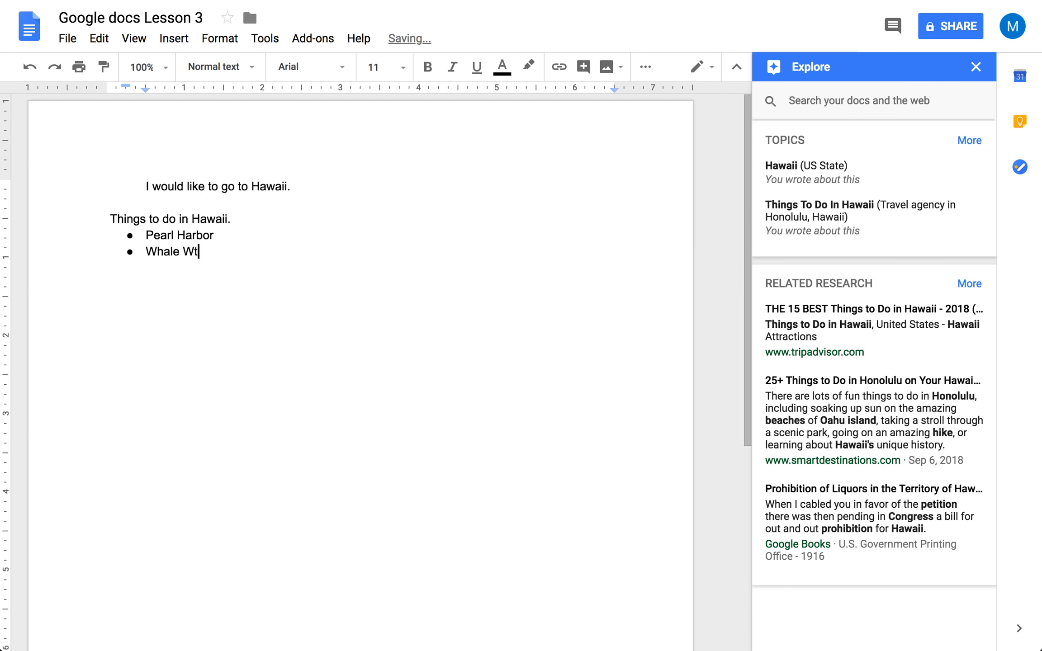
key("BackSpace")
type("atch")
key("Return")
Consult the TripAdvisor page's snorkeling section, then add "Turtle Snorkeling" as the third bullet in the document.
left_click(832, 39)
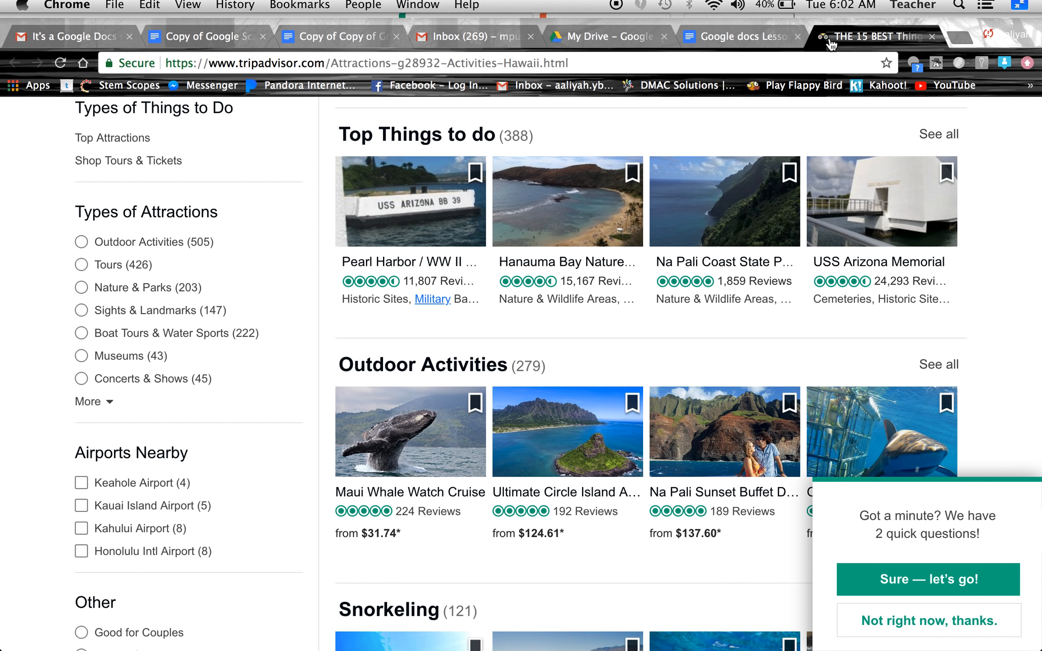
scroll(628, 309, "down", 6)
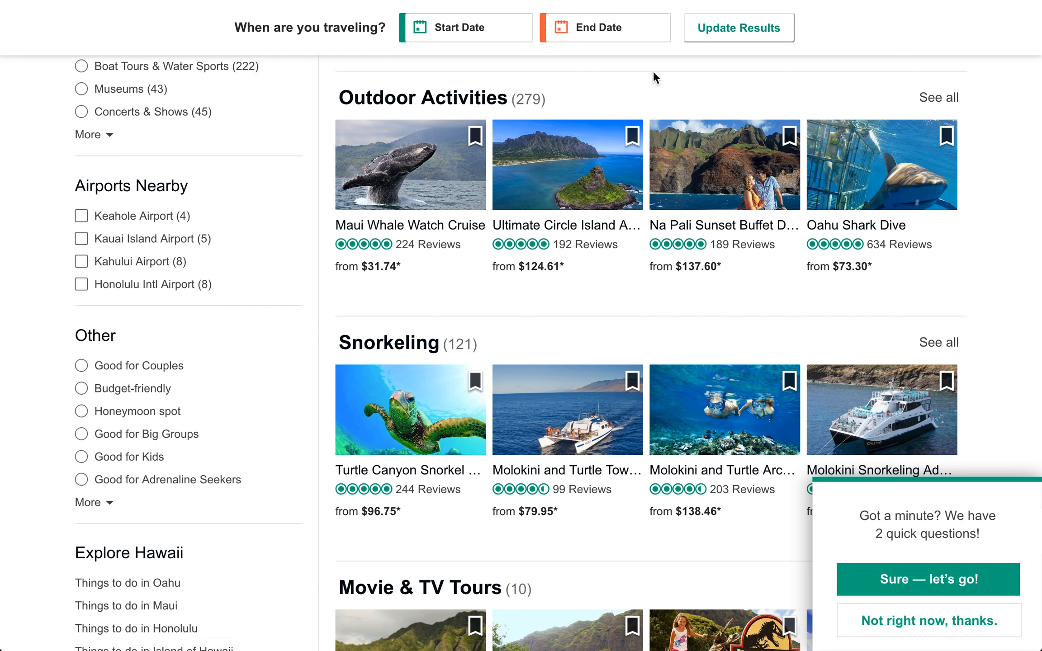
mouse_move(738, 5)
left_click(775, 40)
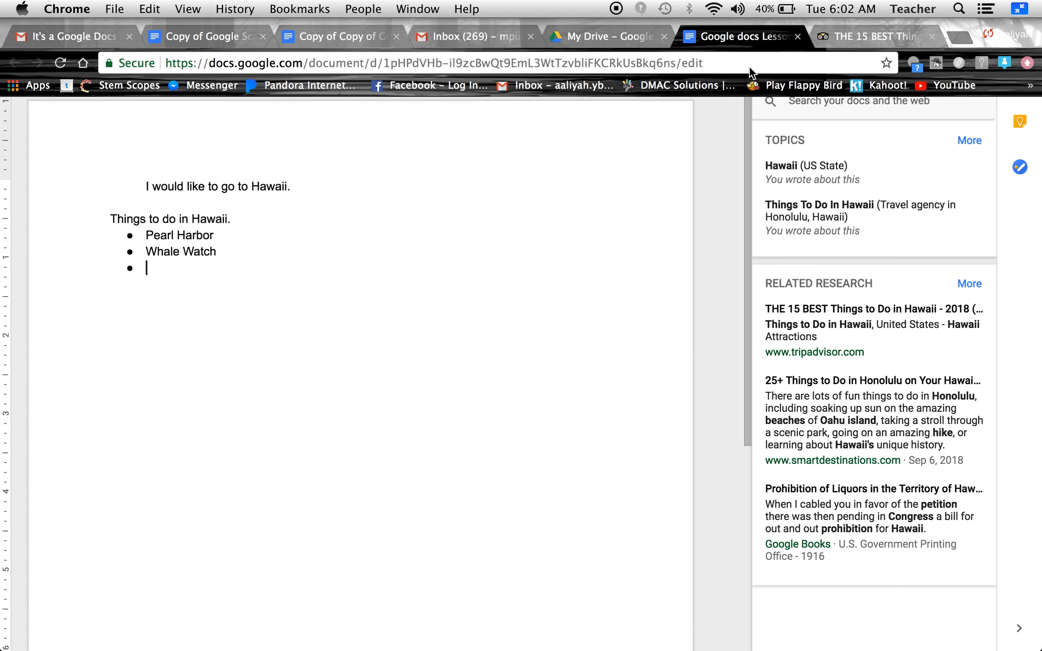
type("Tut")
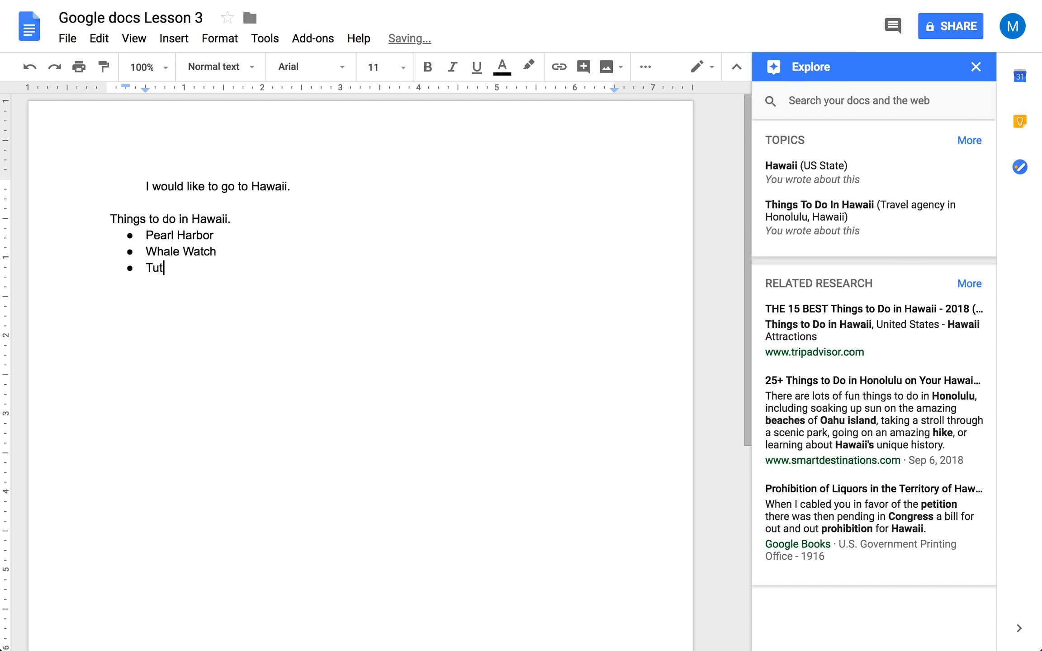
type("tle Snorkeling")
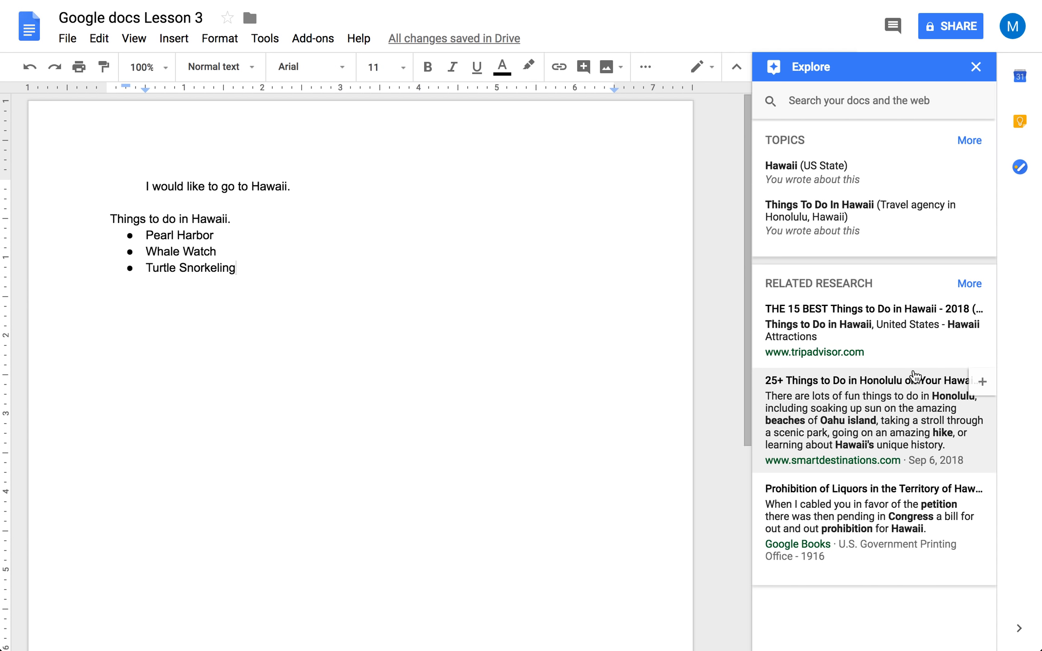
Browse the full list of related research results in Explore and return to its overview.
left_click(969, 284)
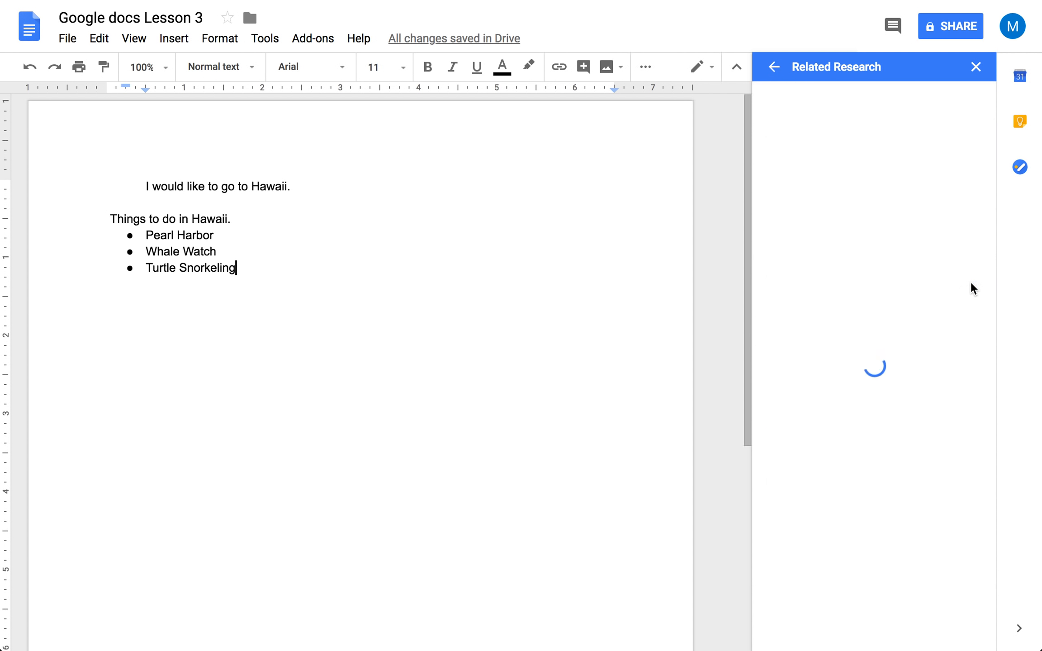
scroll(972, 289, "down", 14)
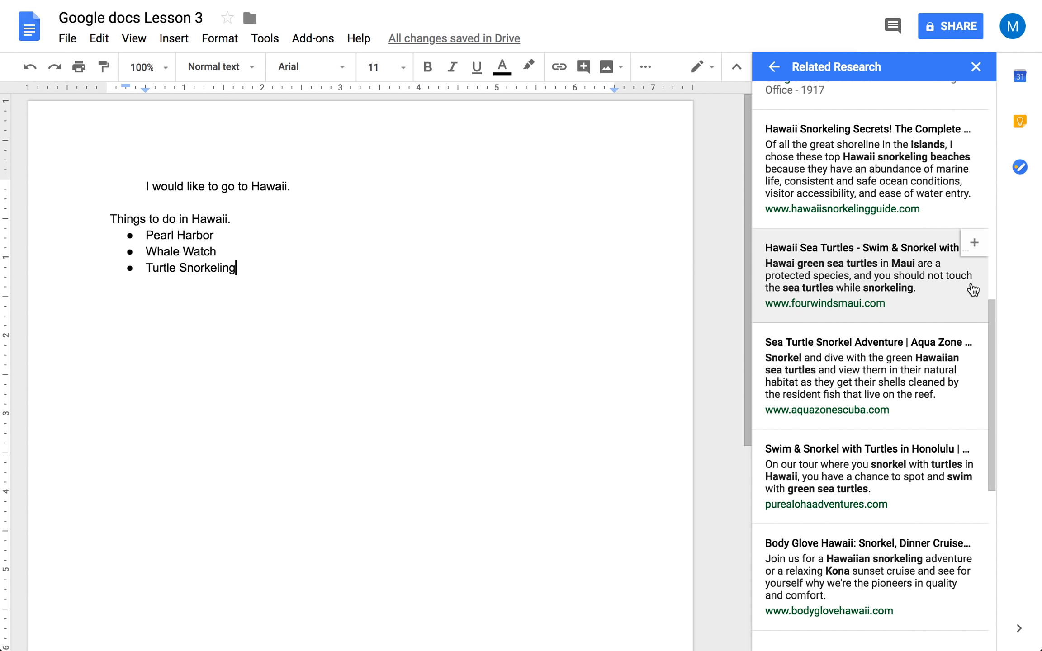
scroll(835, 453, "up", 14)
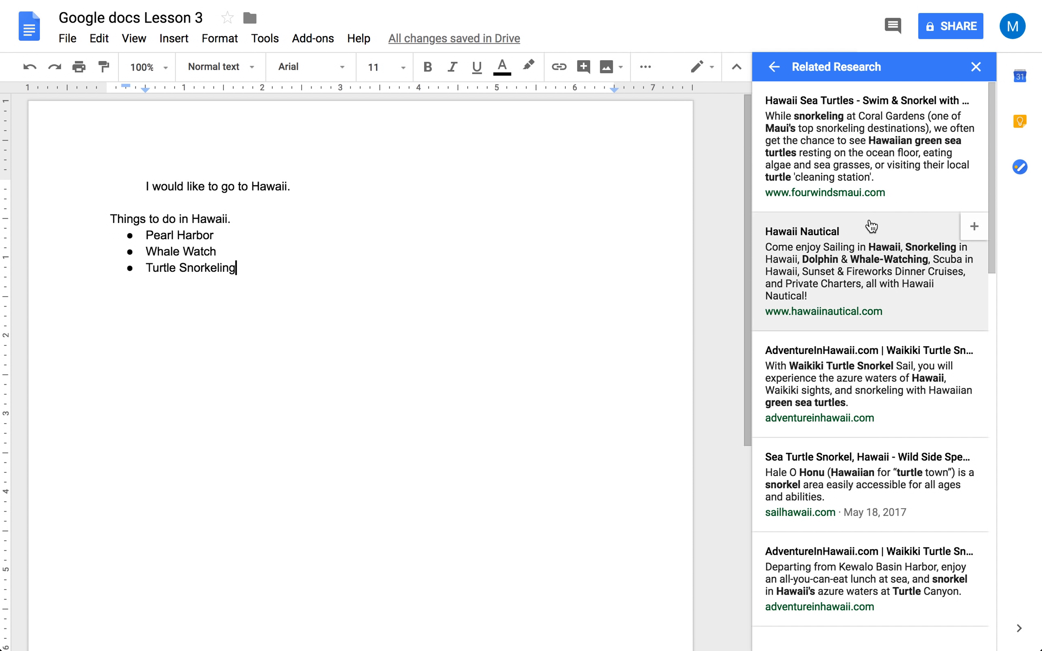
left_click(772, 68)
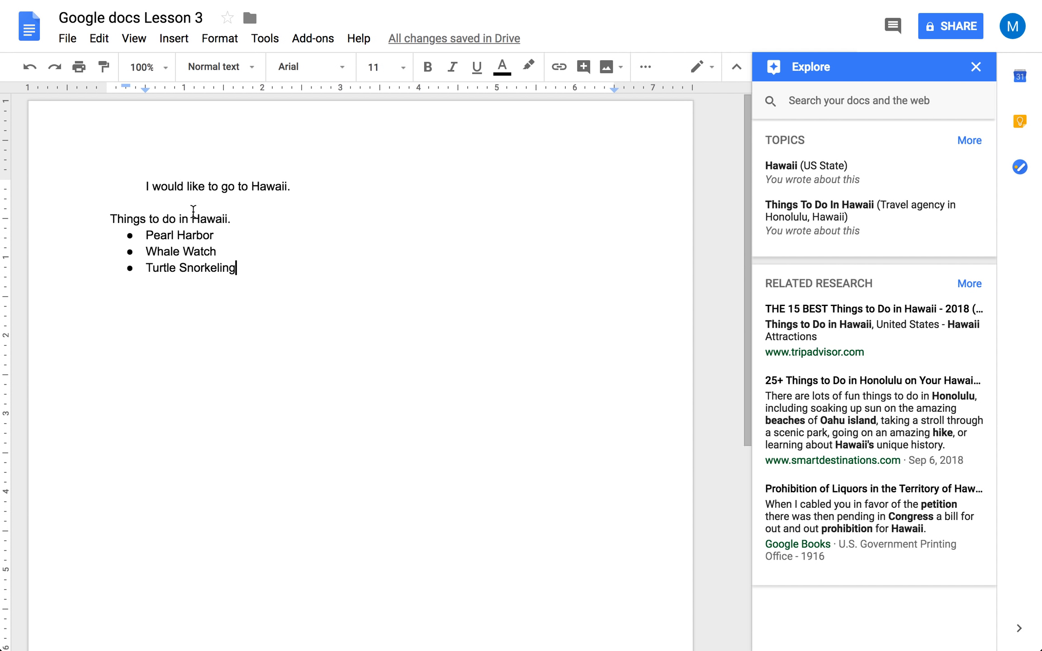
left_click_drag(193, 215, 228, 219)
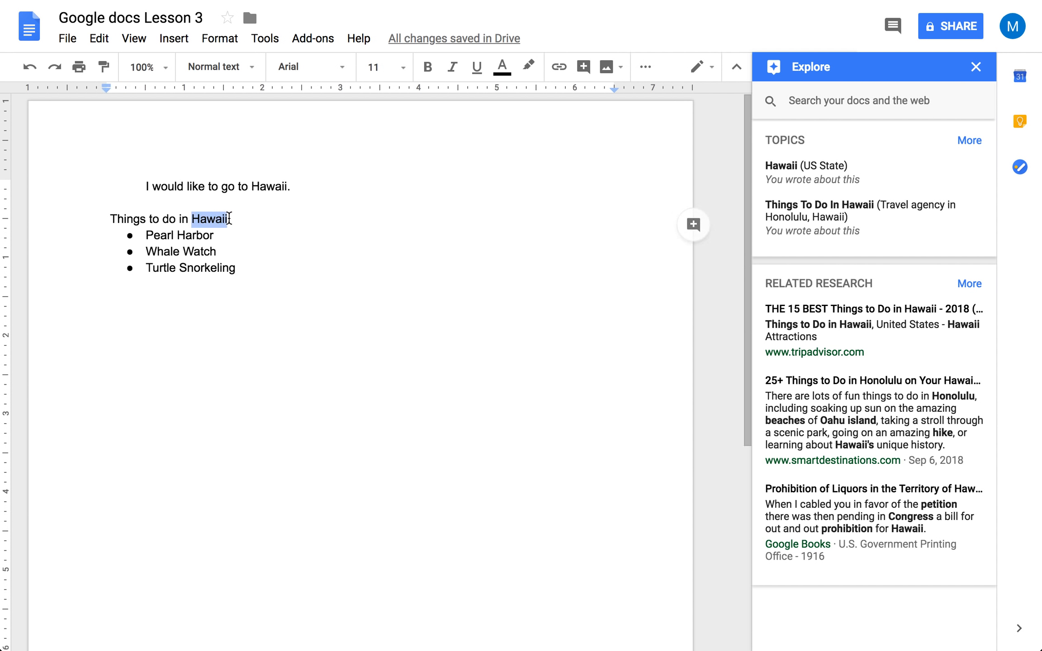
left_click(559, 67)
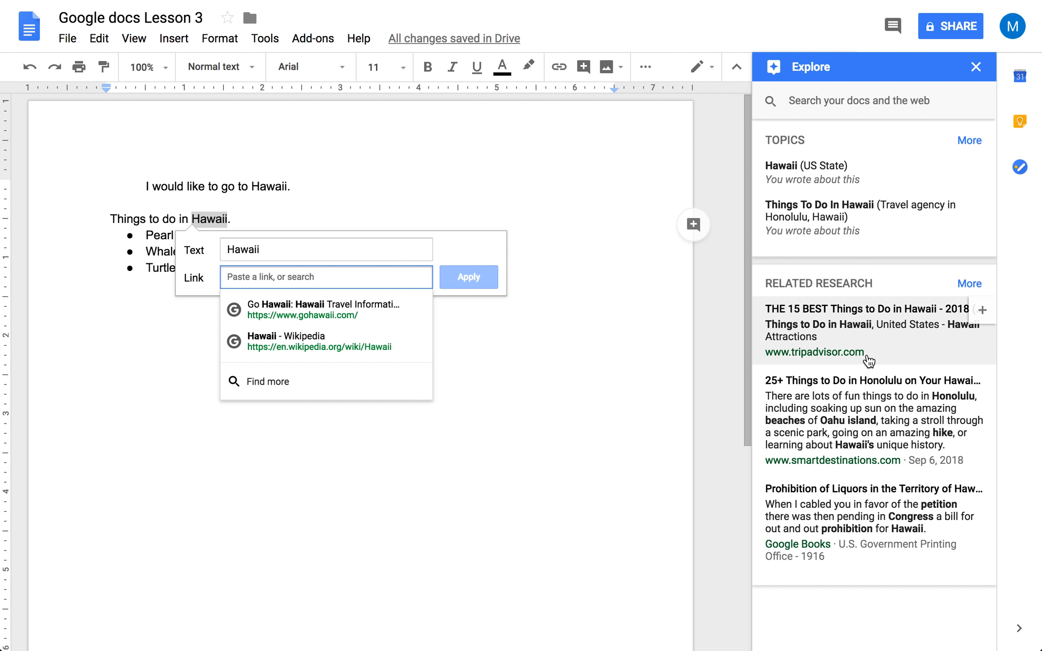
left_click_drag(878, 352, 839, 349)
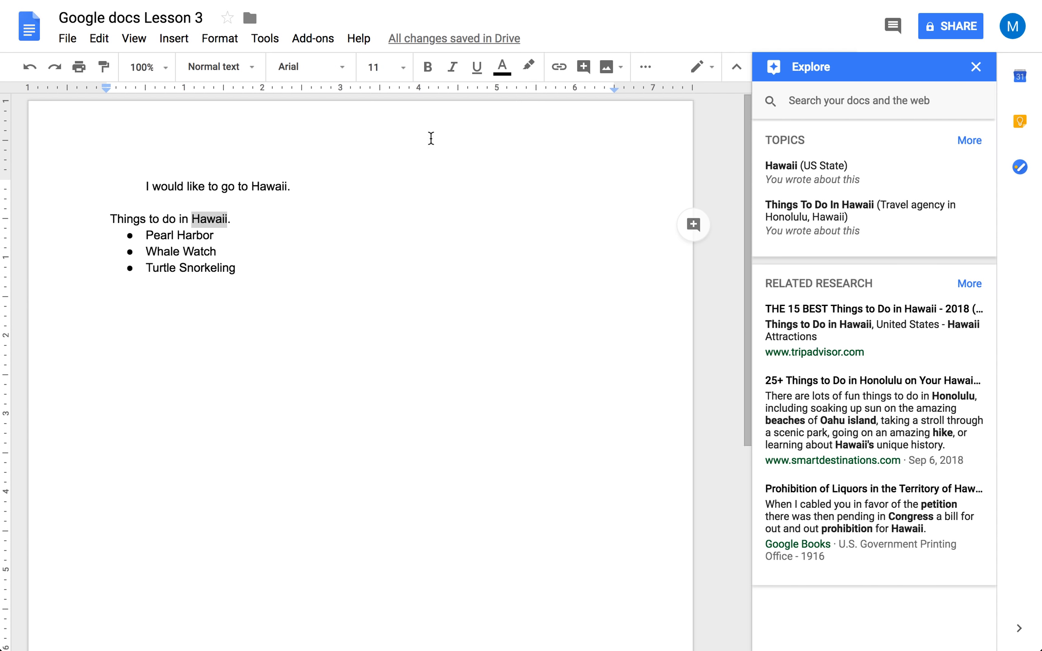
left_click(566, 74)
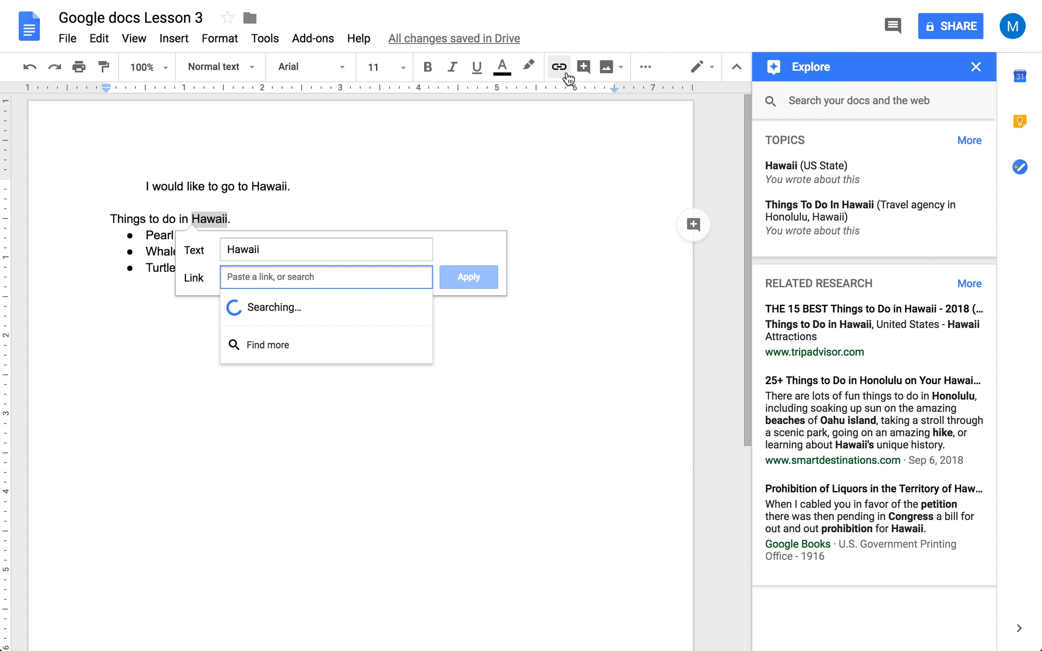
type("www.t")
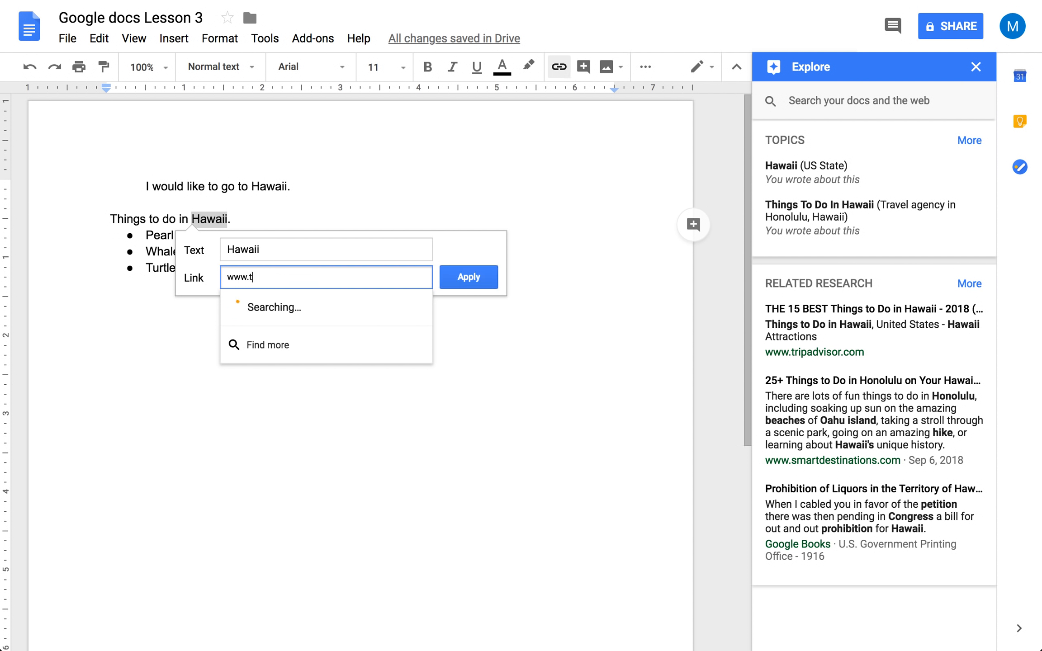
type("ripadvisor.com")
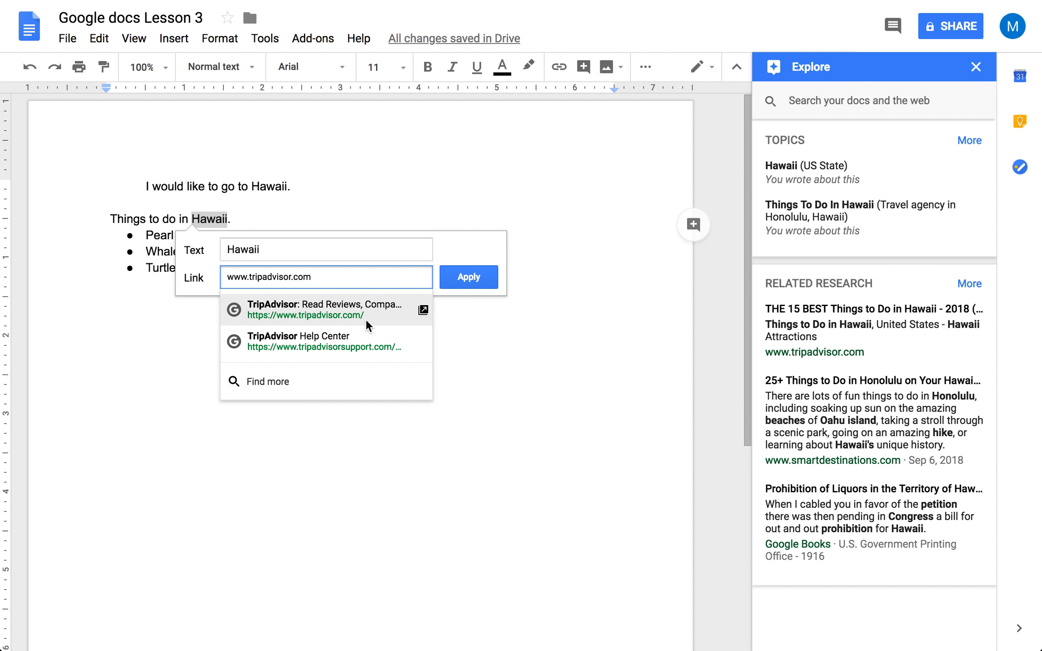
left_click(367, 320)
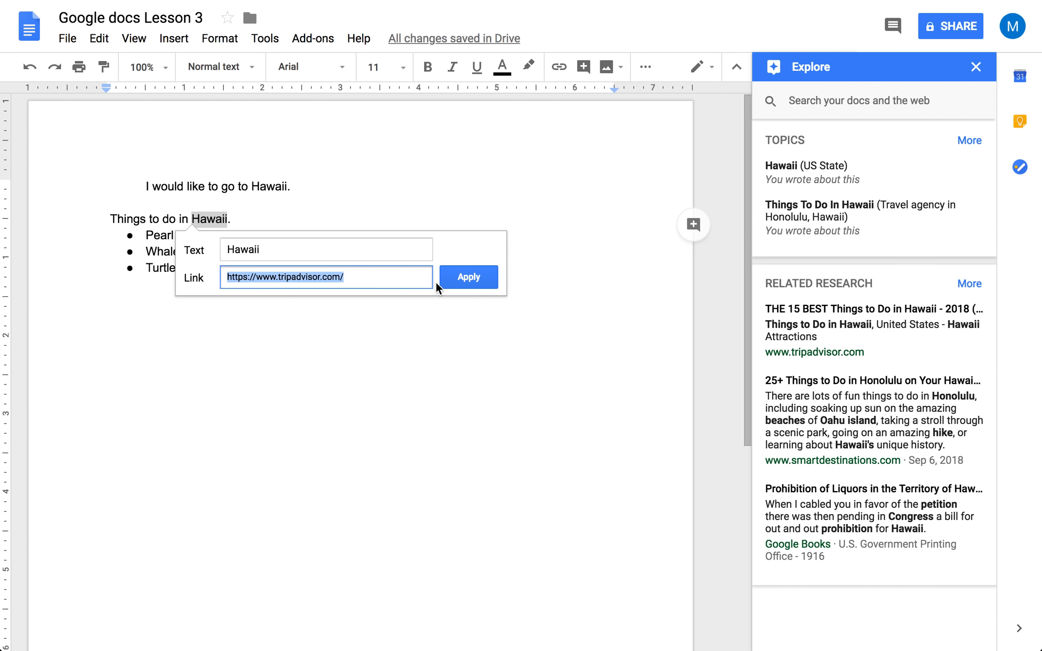
left_click(454, 279)
left_click(385, 298)
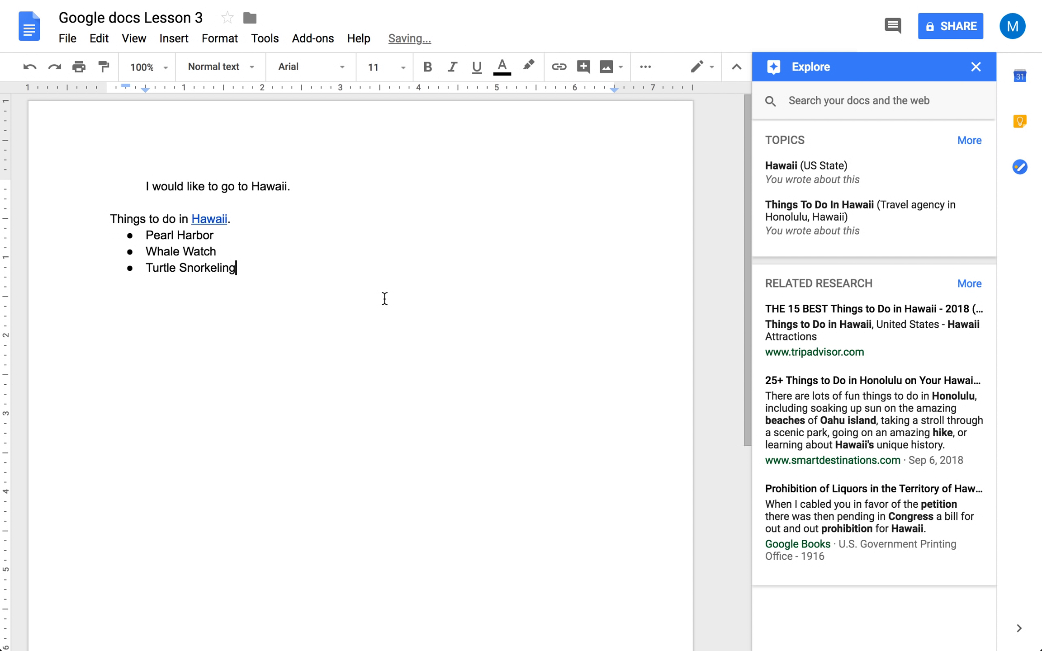
Test the "Hawaii" hyperlink by opening its TripAdvisor page, dismiss the welcome pop-up, and return to the document.
left_click(208, 219)
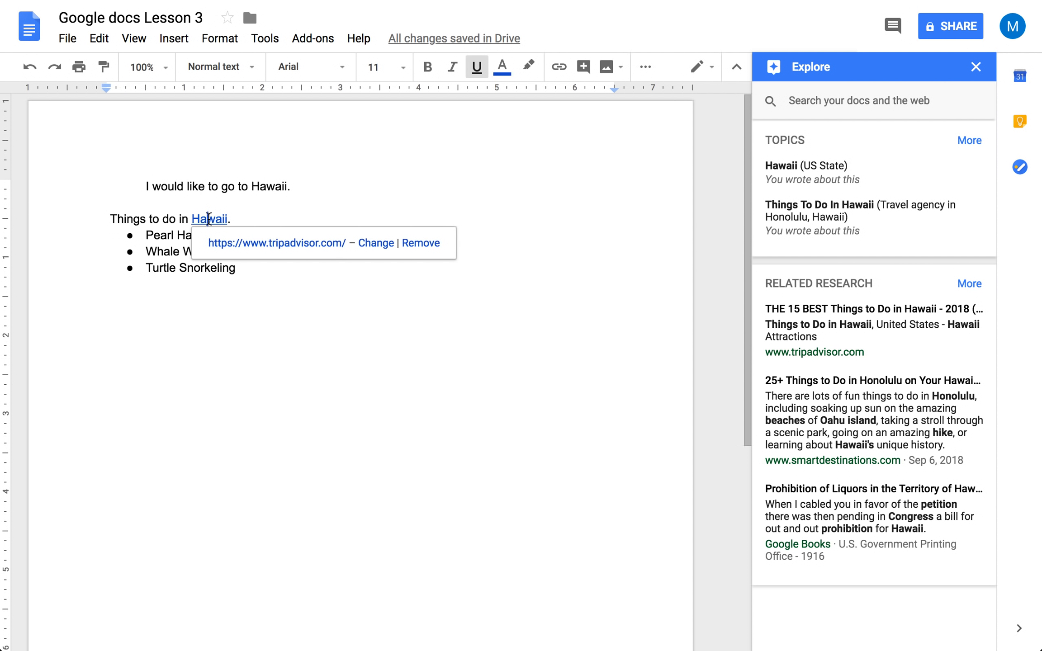
left_click(284, 244)
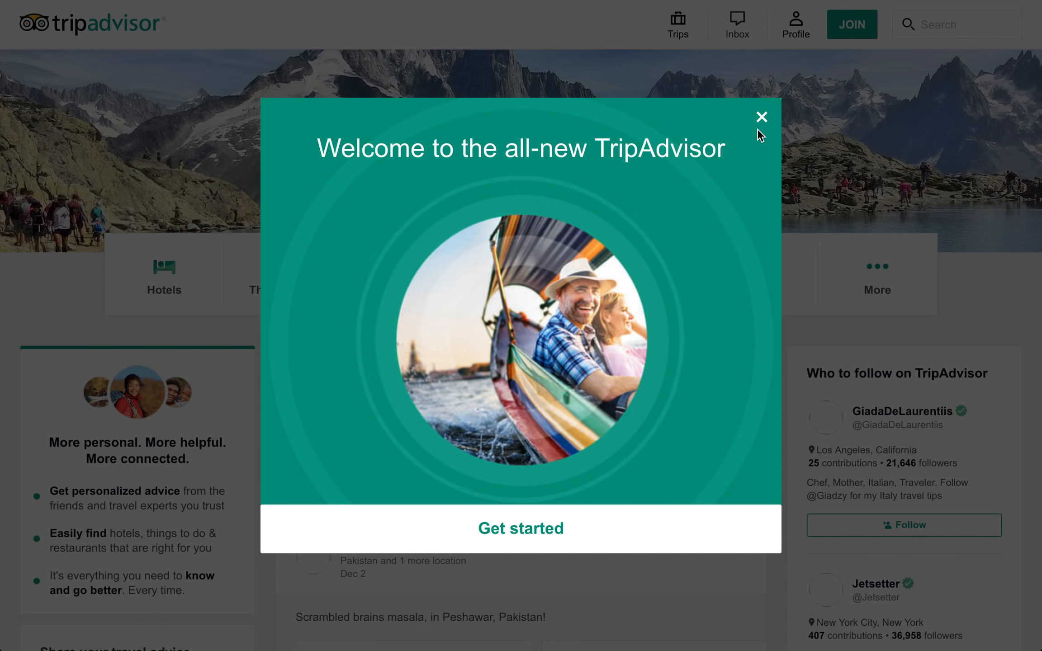
left_click(766, 125)
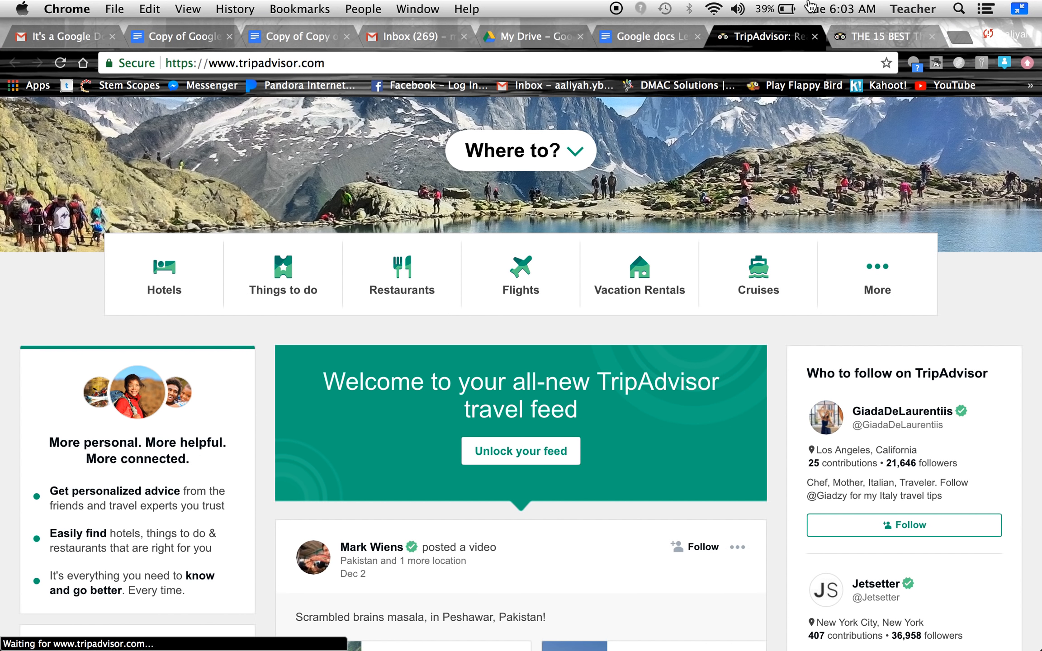
left_click(638, 37)
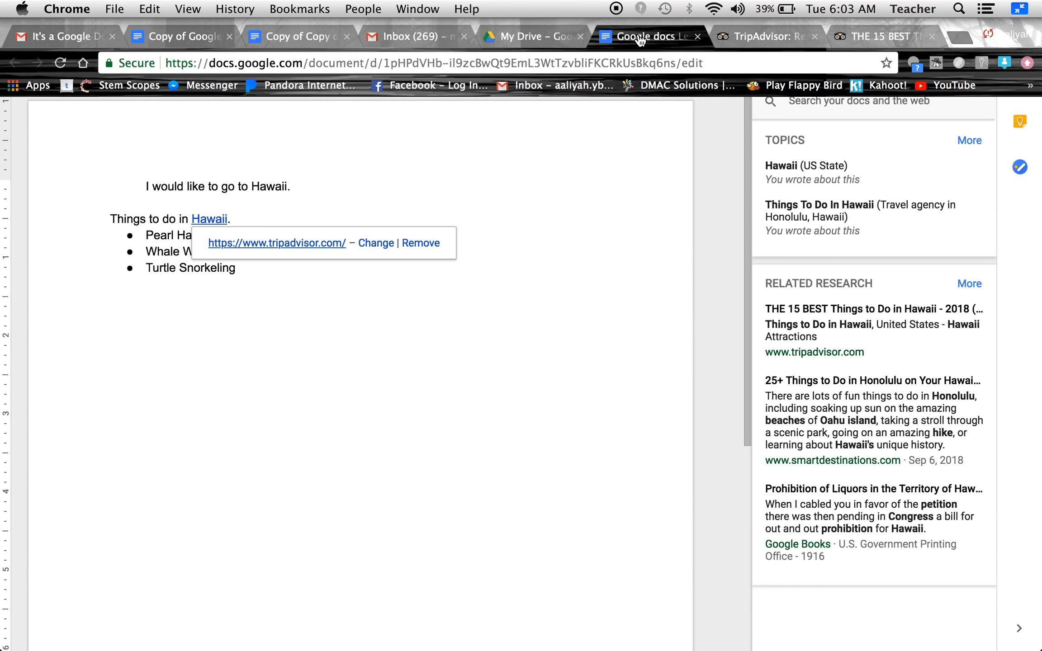
left_click(431, 280)
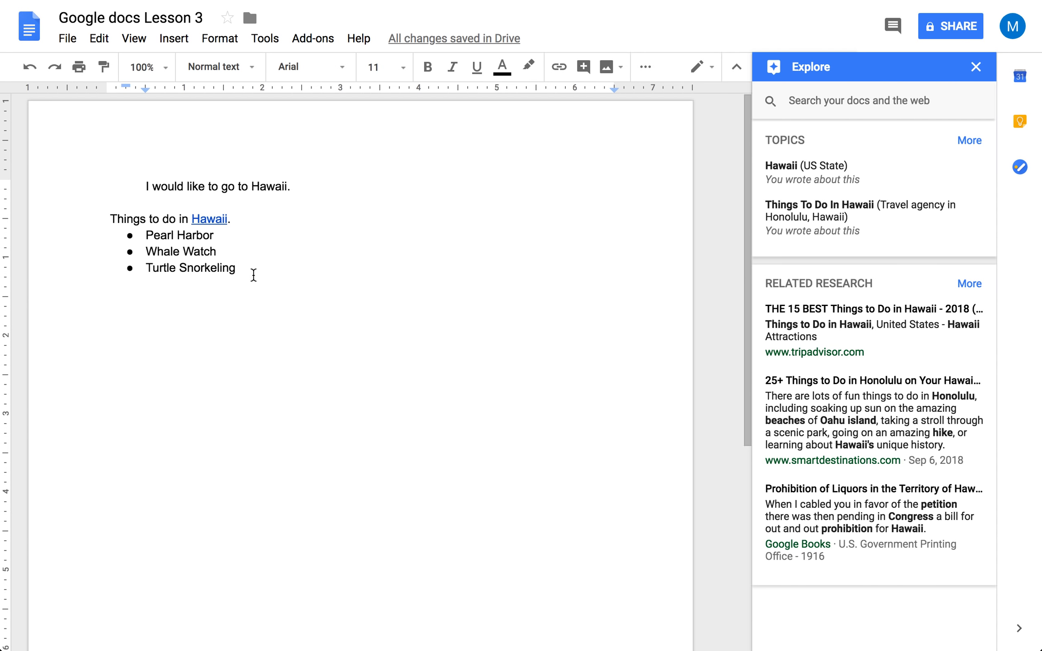
Search Explore for "Pearl Harbor" and look through the web results.
left_click(851, 95)
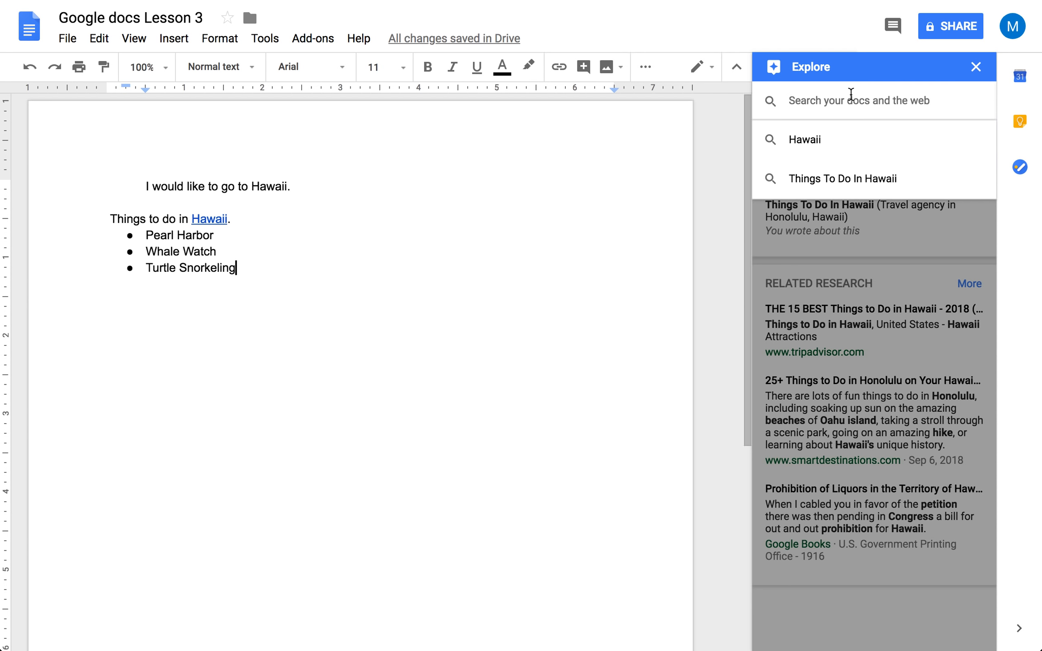
type("Pearl Harbor")
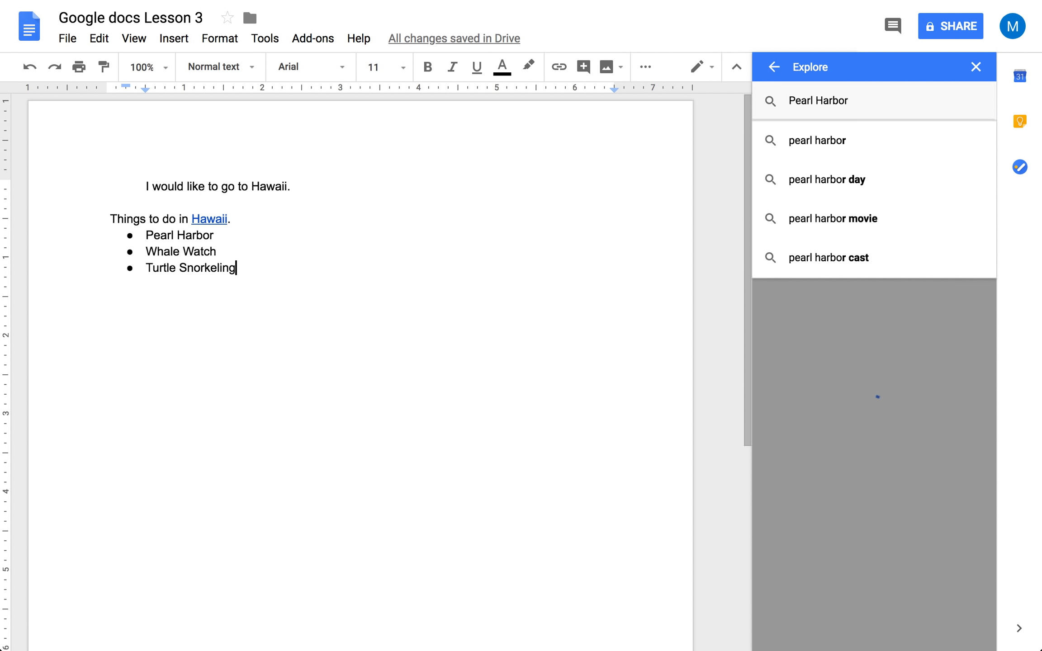
key("Return")
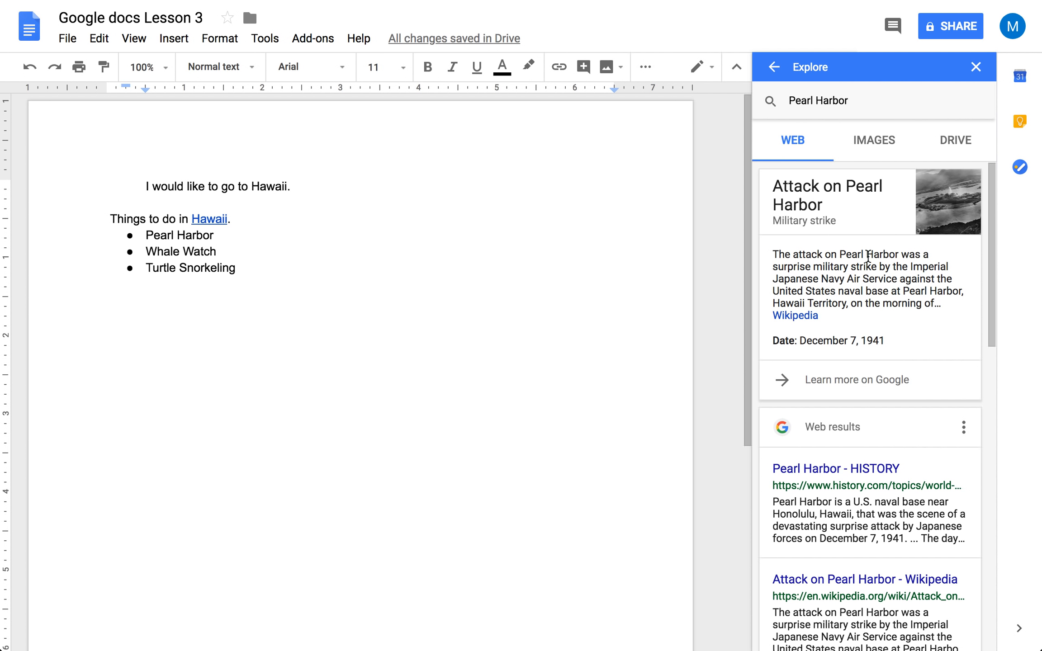
scroll(872, 346, "down", 4)
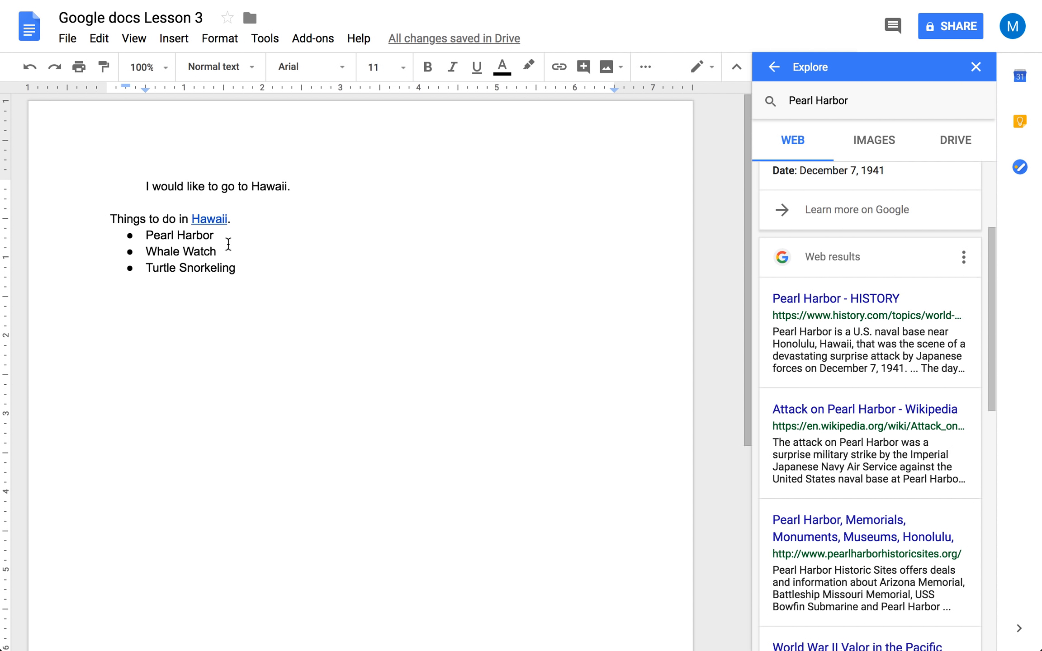
scroll(824, 395, "down", 1)
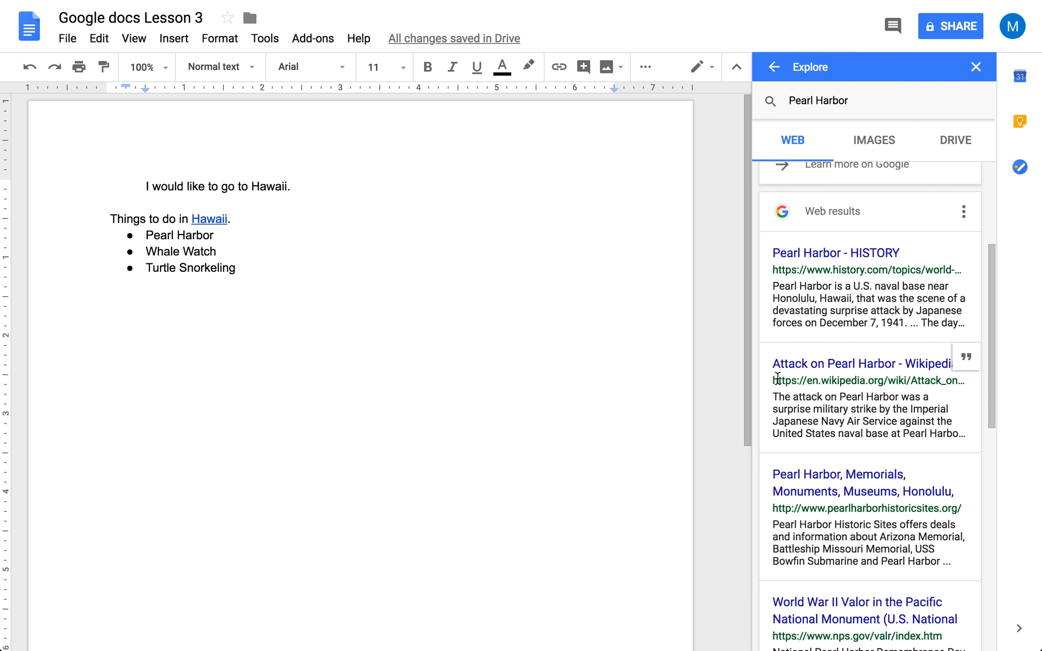
Try to link the "Pearl Harbor" bullet to the address copied from Explore's "Attack on Pearl Harbor - Wikipedia" result.
left_click_drag(773, 380, 930, 390)
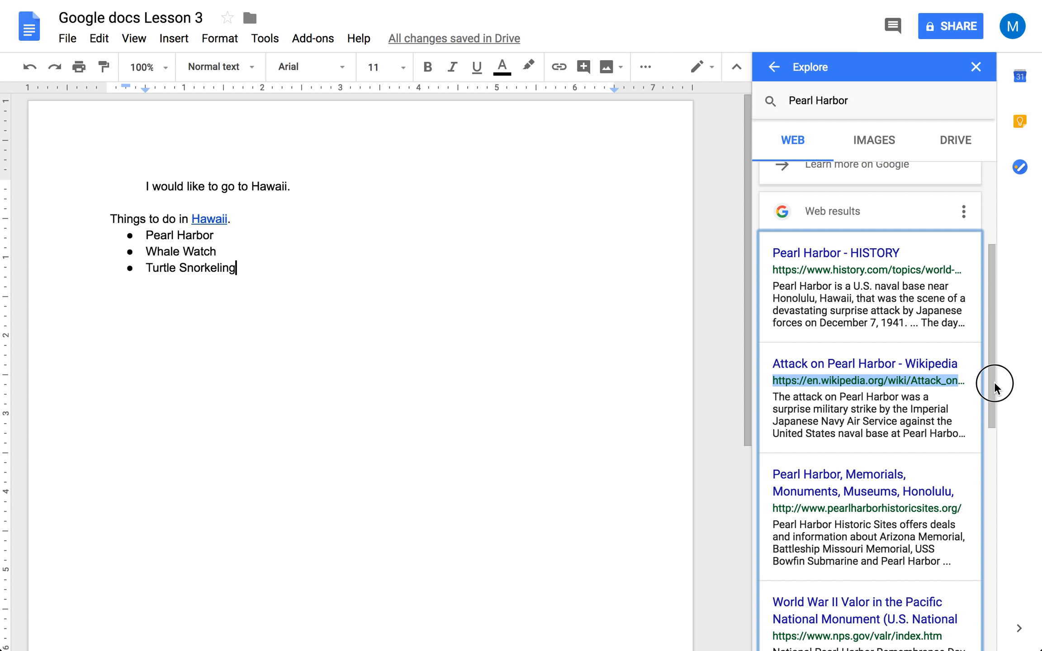
right_click(891, 381)
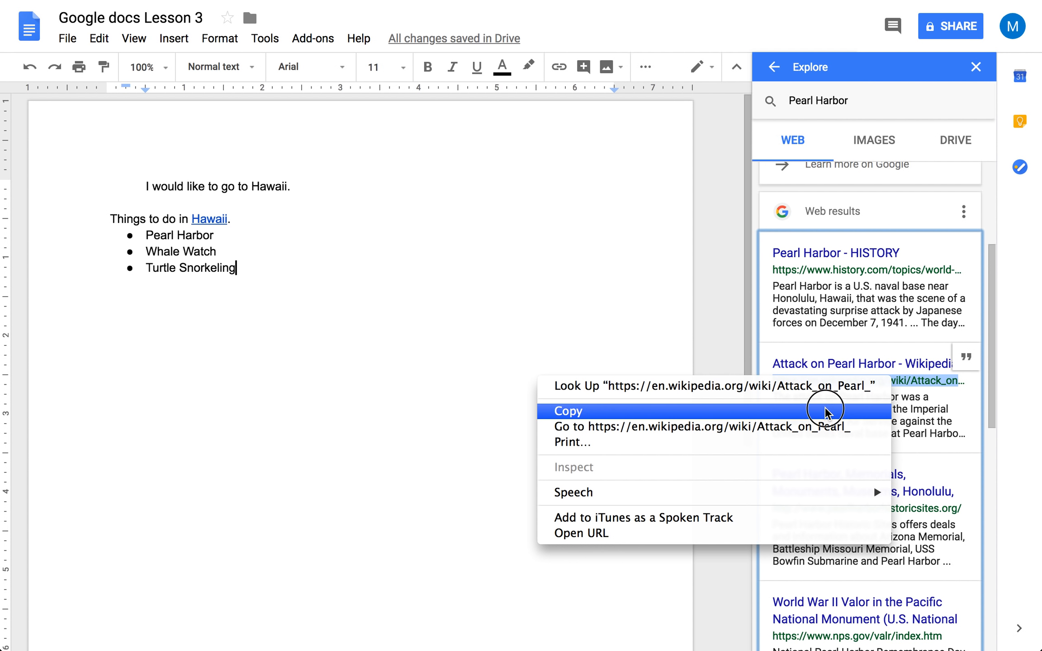
left_click(808, 410)
left_click_drag(149, 235, 223, 234)
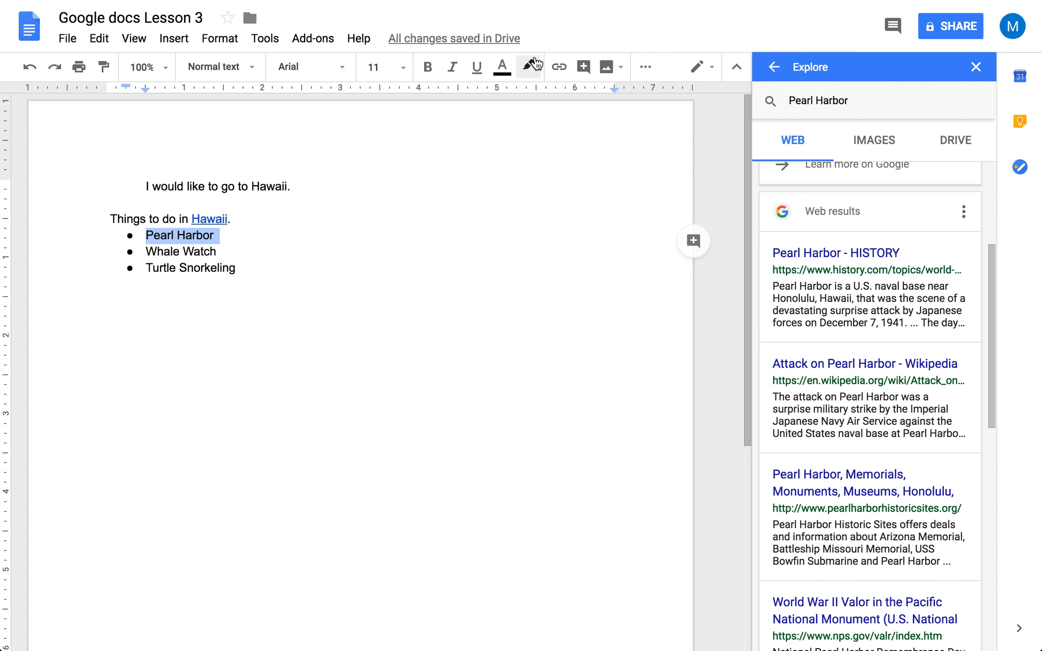
left_click(559, 66)
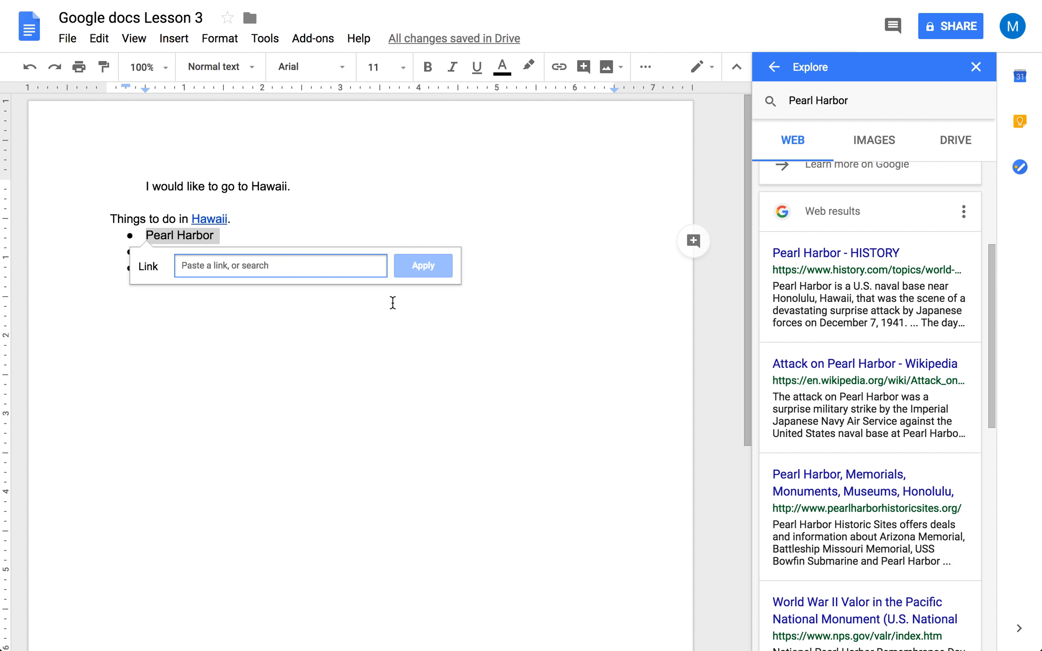
key("super+v")
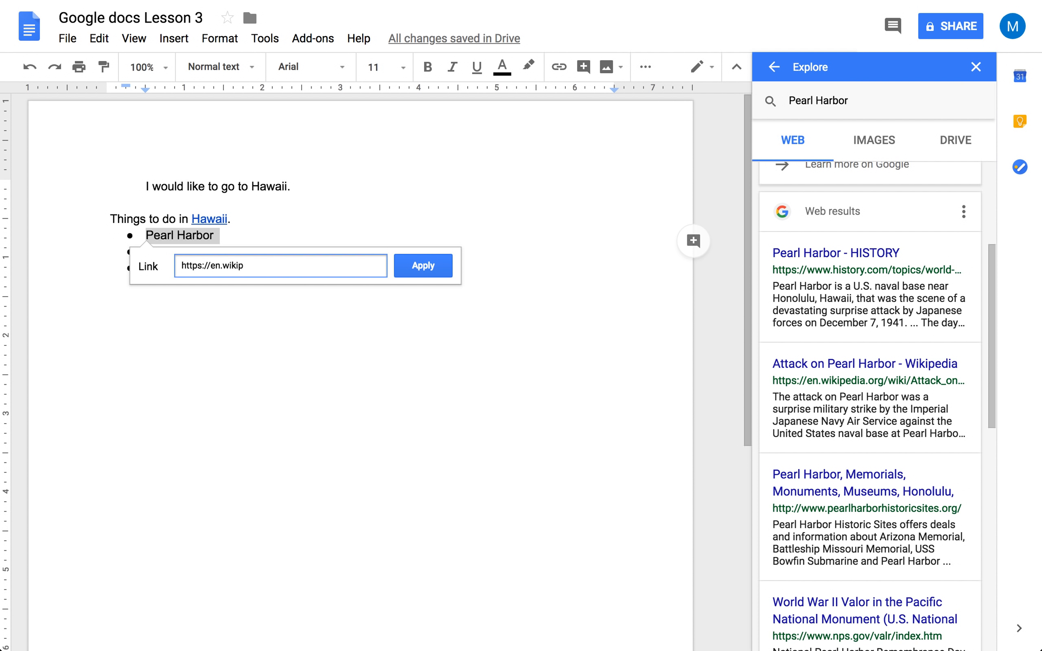
Clear the partial Wikipedia address from the "Pearl Harbor" bullet's link, keeping the link entry open.
key("BackSpace")
key("BackSpace")
key("BackSpace")
key("BackSpace")
key("BackSpace")
key("BackSpace")
key("BackSpace")
key("BackSpace")
key("BackSpace")
key("BackSpace")
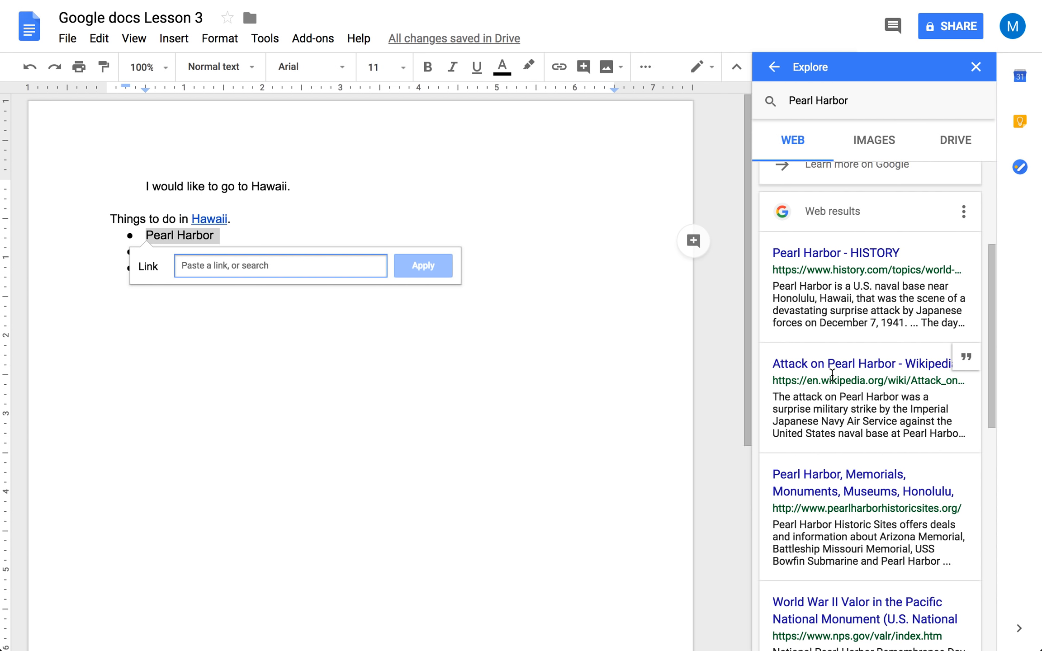
key("super+t")
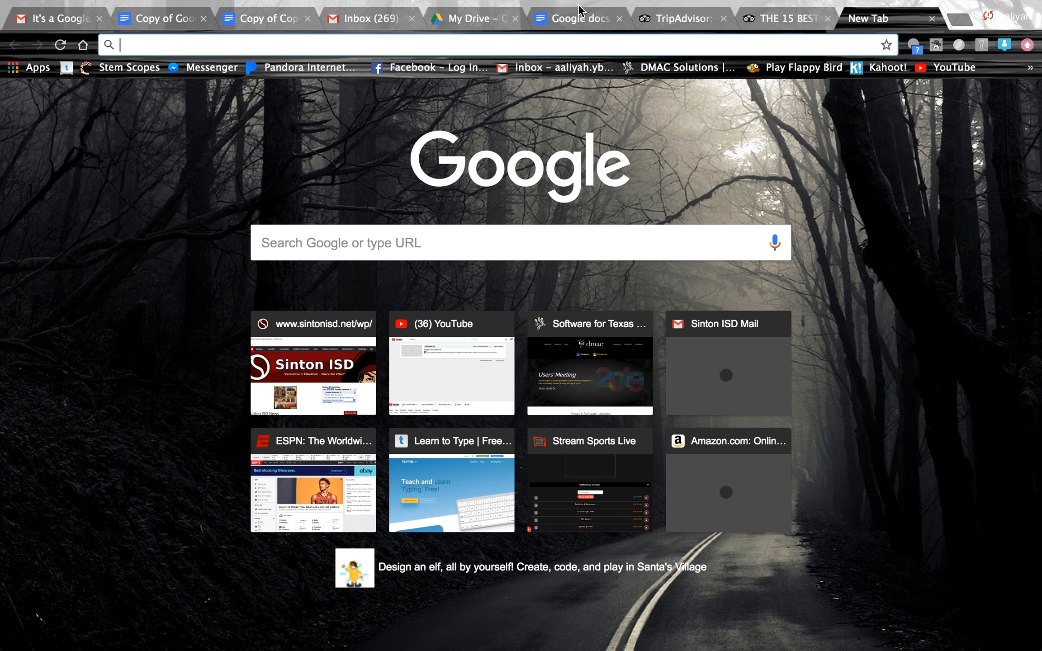
left_click(570, 26)
Look up "pearl harbor" for the bullet's link and apply the Wikipedia suggestion "Attack on Pearl Harbor".
type("pearl har")
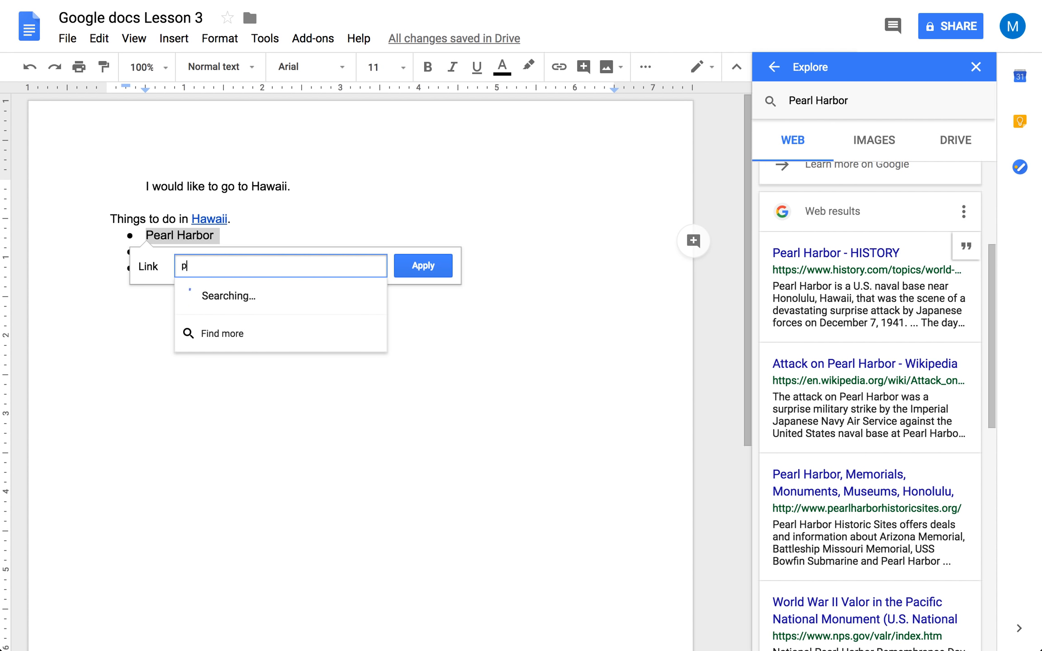
type("rl harbor")
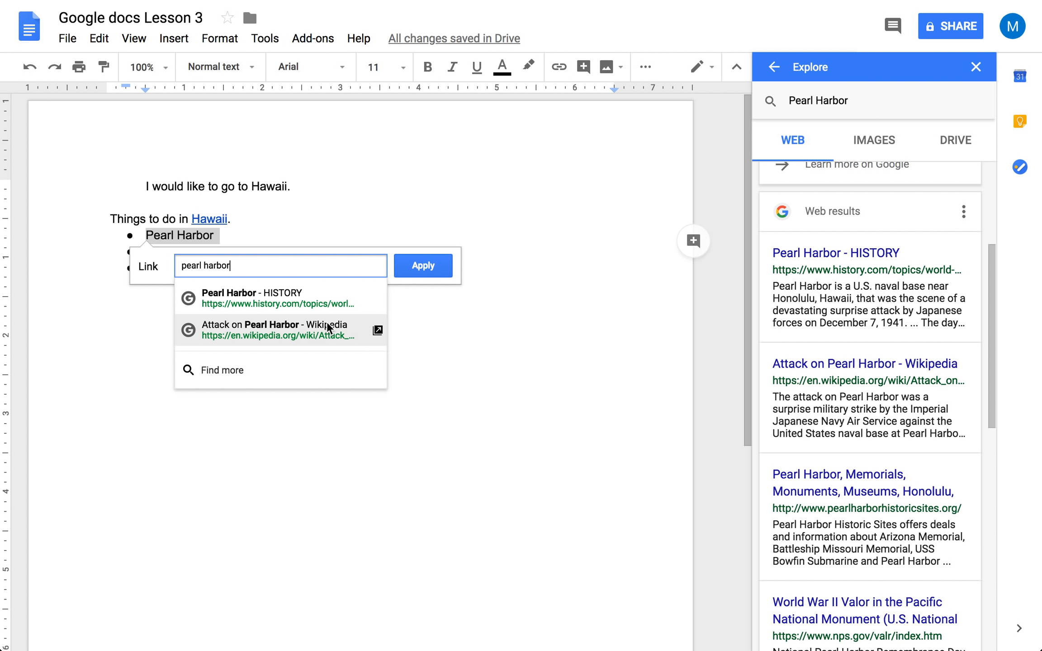
left_click(275, 324)
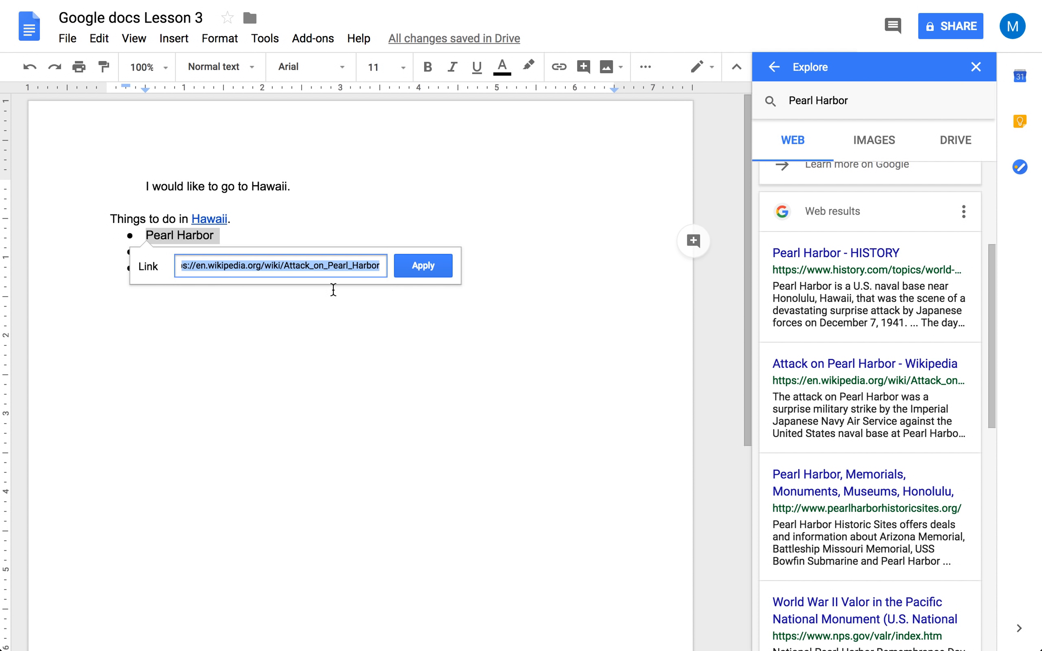
left_click(429, 267)
End the bulleted list and add the line "Daily Schedule" below it, followed by a new empty line.
left_click(413, 290)
key("Return")
key("Return")
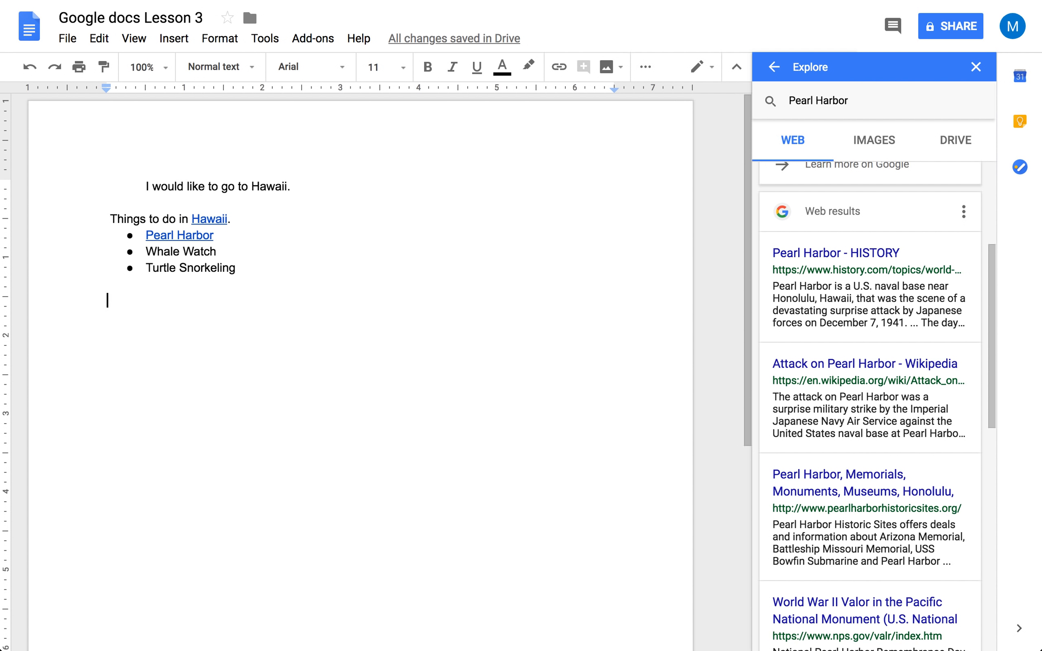
type("T")
key("BackSpace")
type("Diily Schedule")
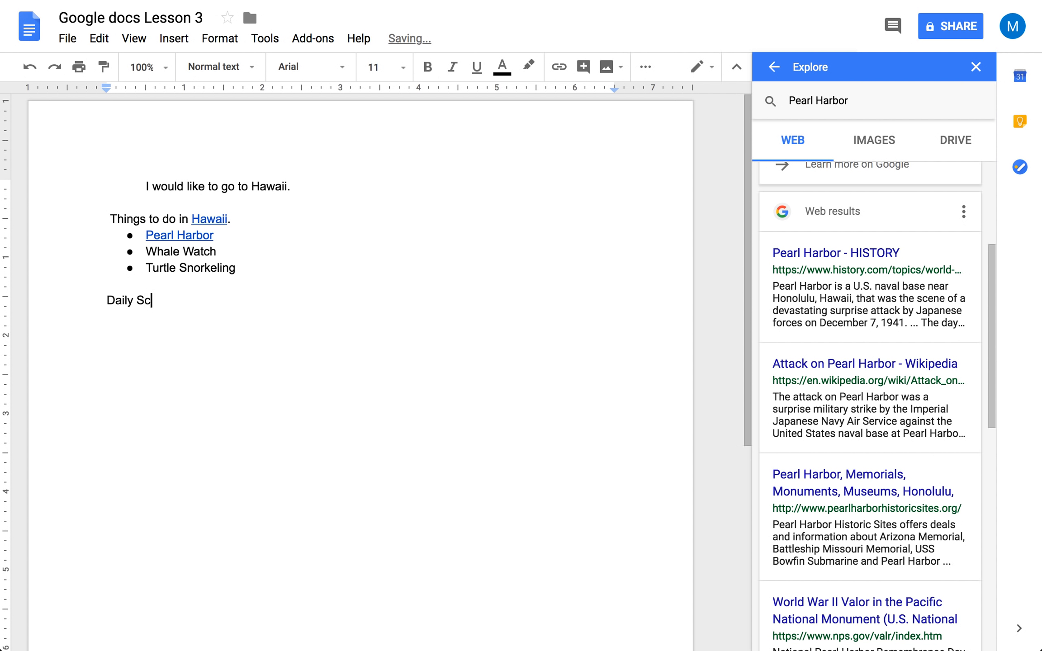
key("Return")
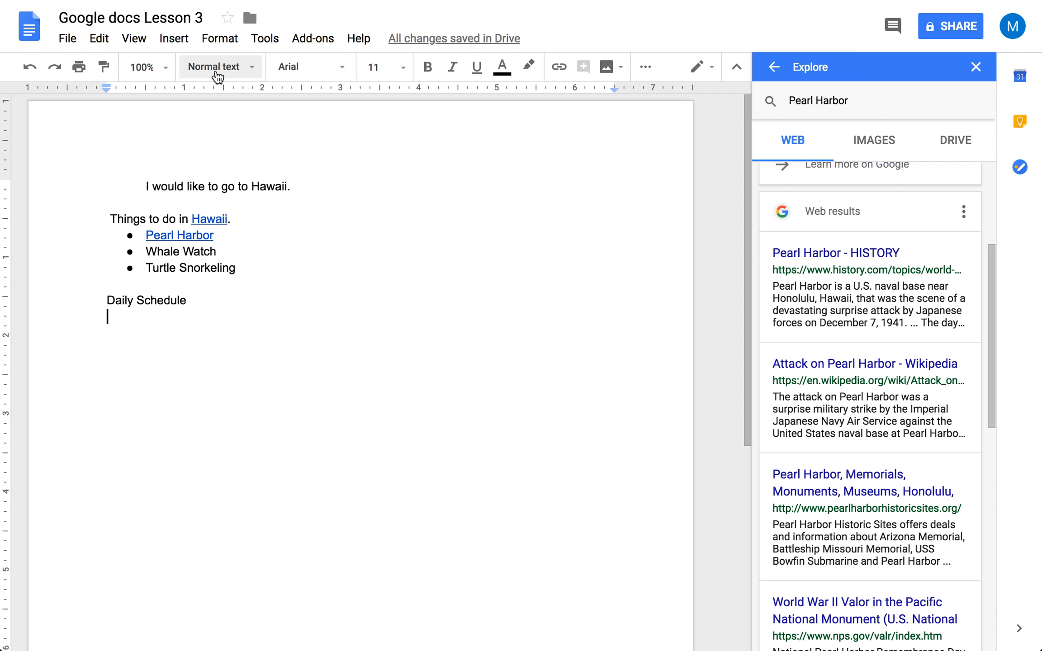
Insert a table of 7 columns by 3 rows under "Daily Schedule".
left_click(170, 39)
mouse_move(222, 89)
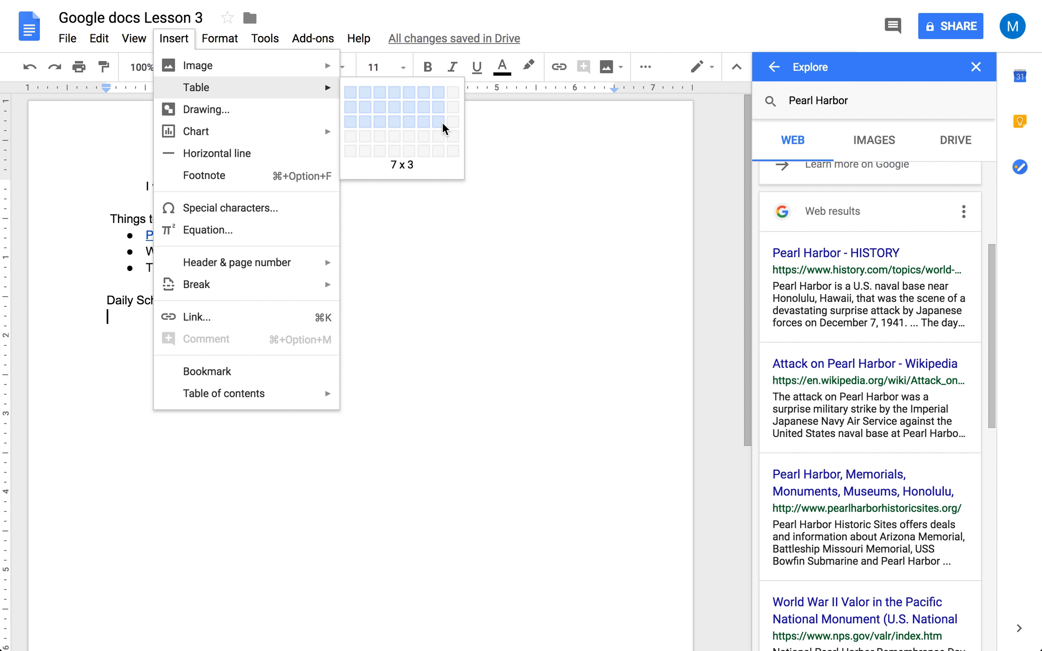
left_click(442, 126)
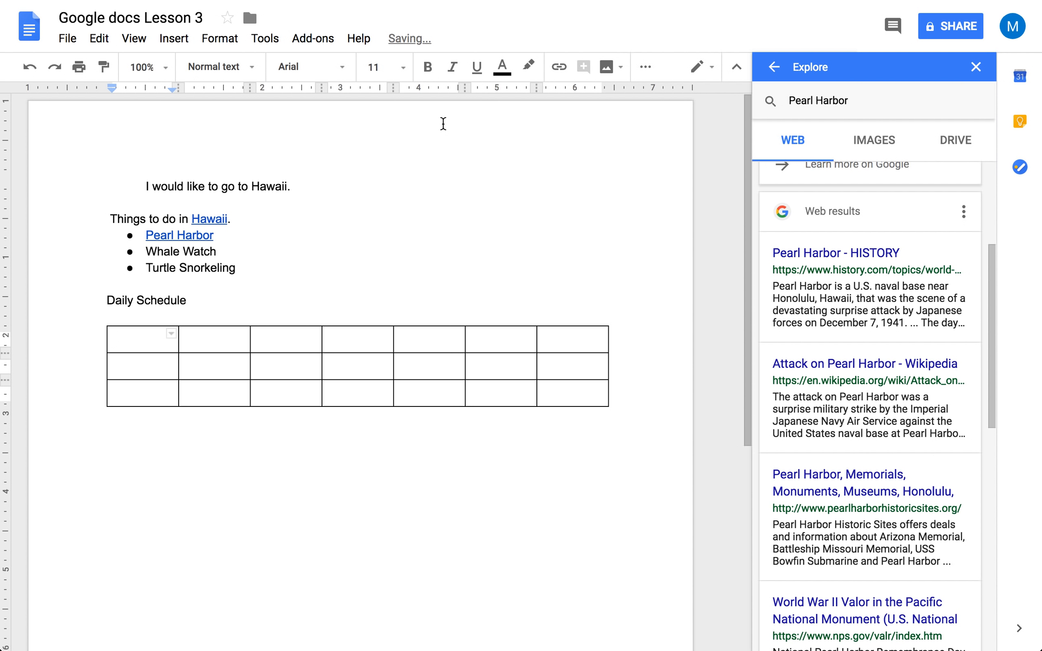
Fill the first three header cells of the table with "Monday", "Tuesday" and "Wednesday".
type("Monday")
key("Tab")
type("Tuesday")
key("Tab")
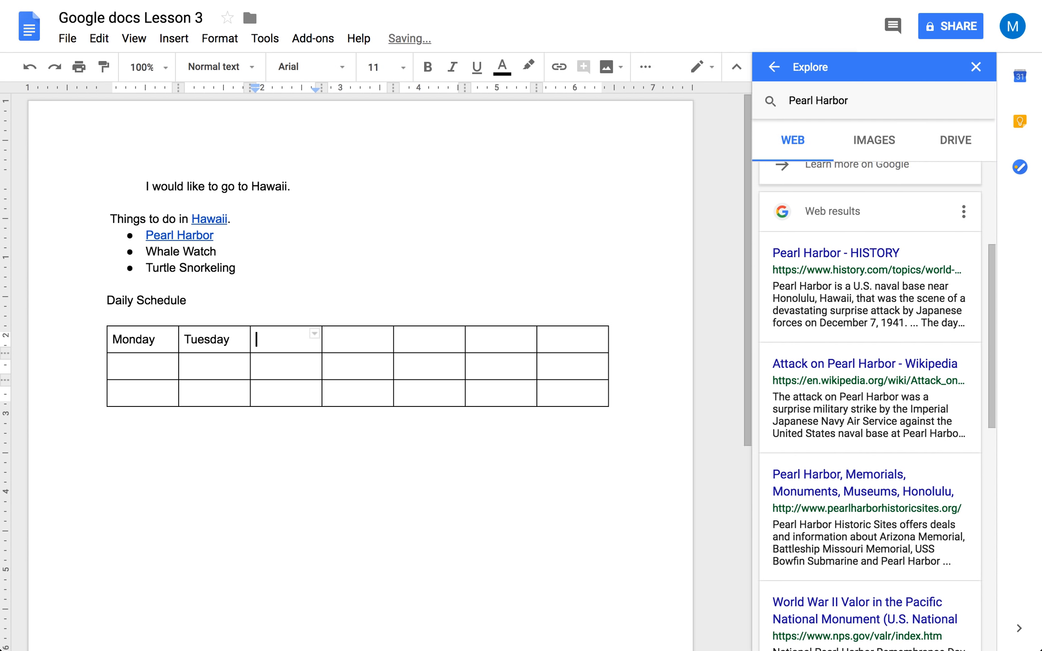
type("Wes")
key("BackSpace")
type("dnesday")
key("Tab")
Fill the remaining header cells with "Thursday", "Friday", "Saturday" and "SUNDAY".
type("T")
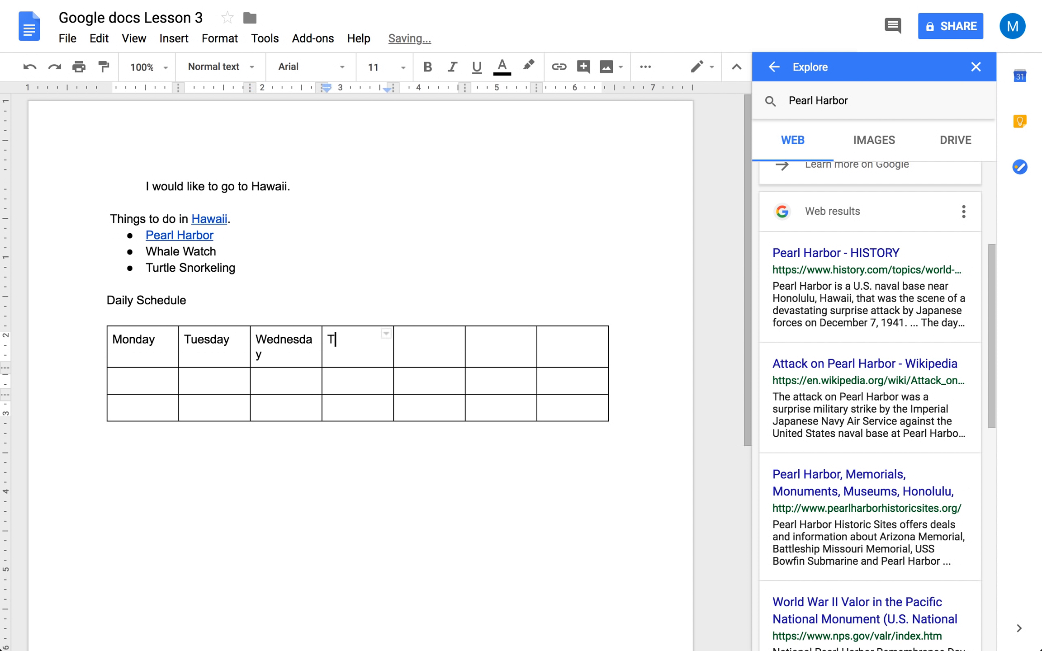
type("hursday")
key("Tab")
type("Friday")
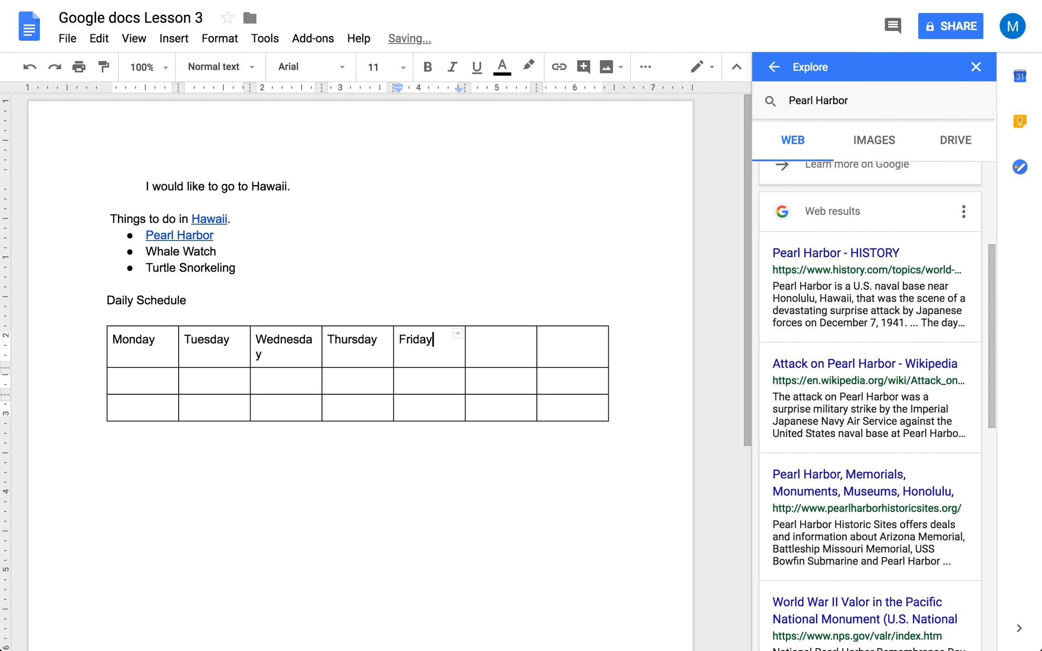
key("Tab")
type("Satu")
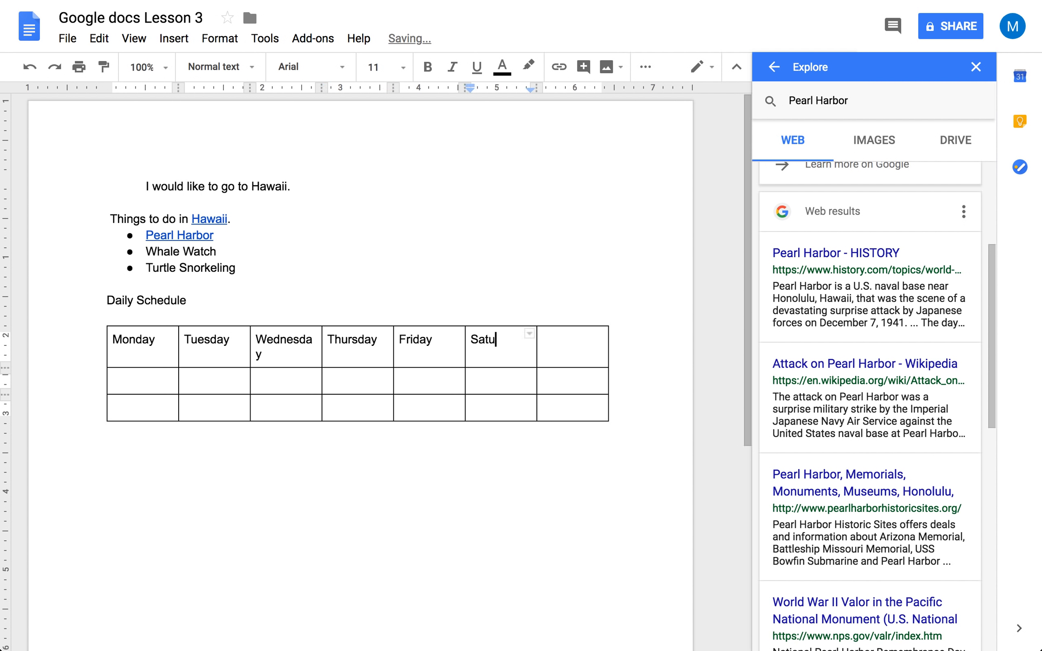
type("rday")
key("Tab")
type("SUNDAY")
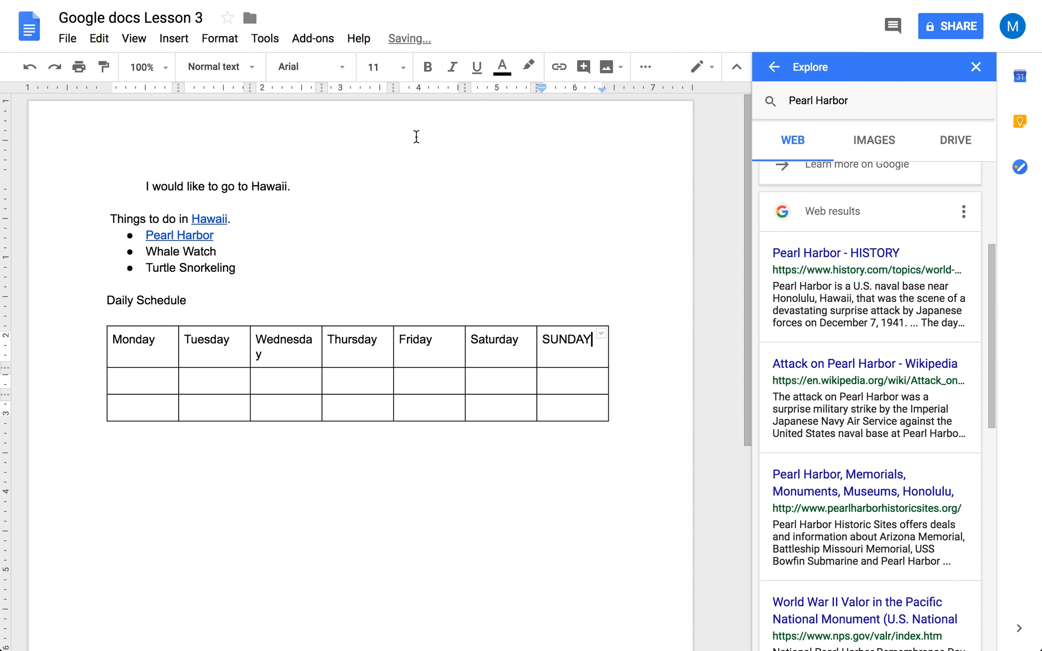
In the table's second row, enter "Arrive" under Monday and "Pearl Harbor" under Friday.
left_click(168, 382)
type("Arrive")
key("Tab")
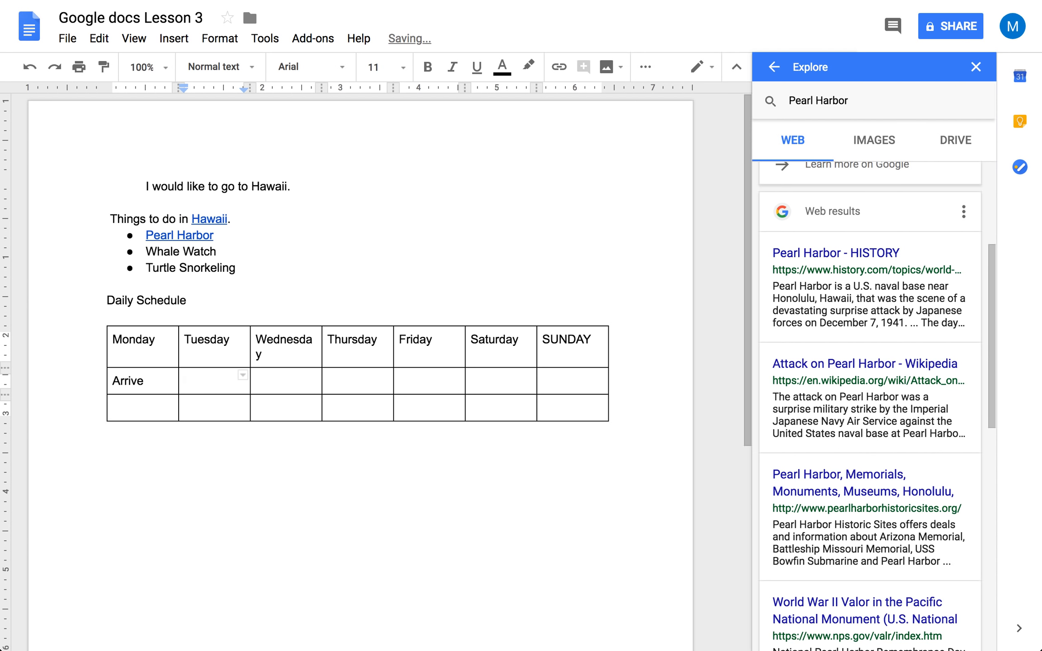
key("Tab")
key("Tab")
key("Tab")
type("Pearl Harb")
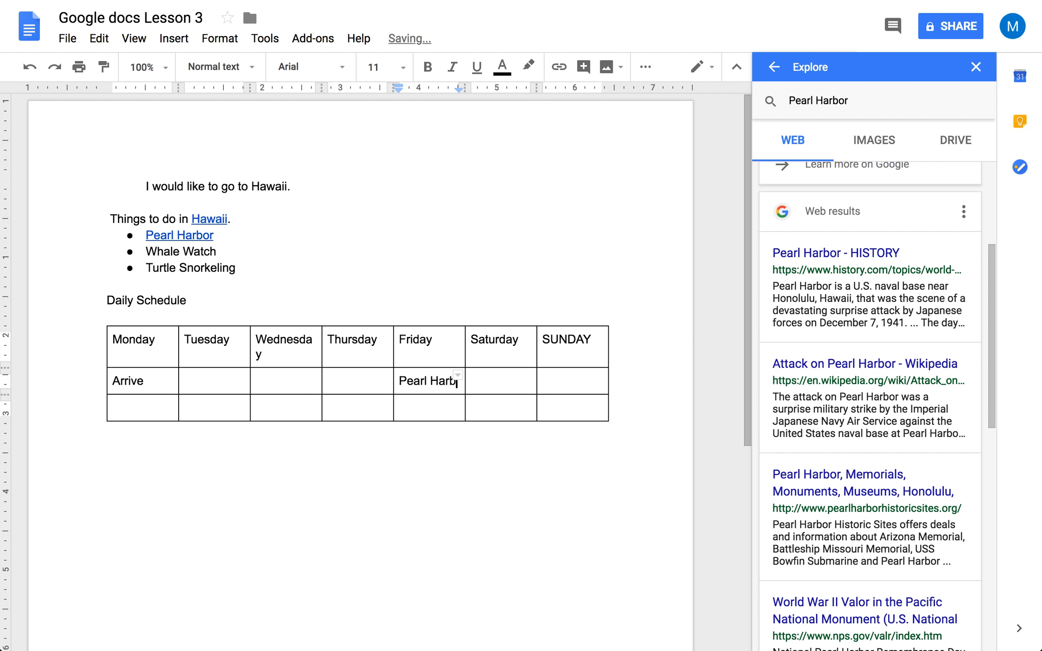
type("or")
Enter "Whate watch" under Tuesday in the table's third row.
key("Tab")
key("Tab")
key("Tab")
key("Tab")
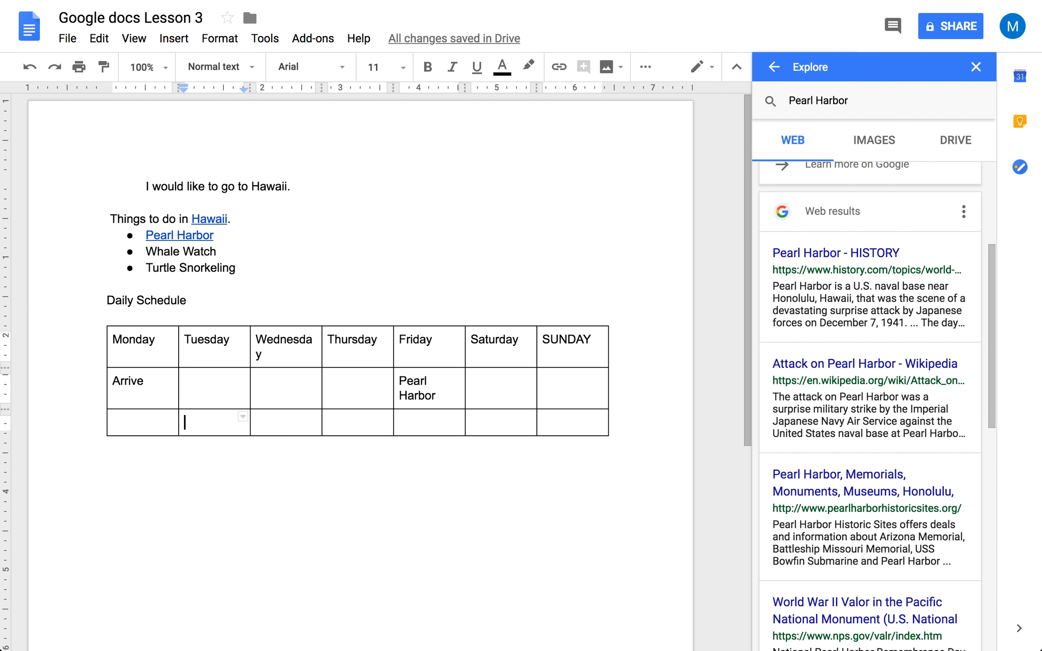
type("Whate watch")
Add a fourth row to the table by advancing past its last cell.
key("Tab")
key("Tab")
key("Tab")
key("Tab")
key("Tab")
key("Tab")
key("Tab")
key("Tab")
Add a fifth row to the table by advancing from the third row's Thursday cell past the last cell.
left_click(330, 424)
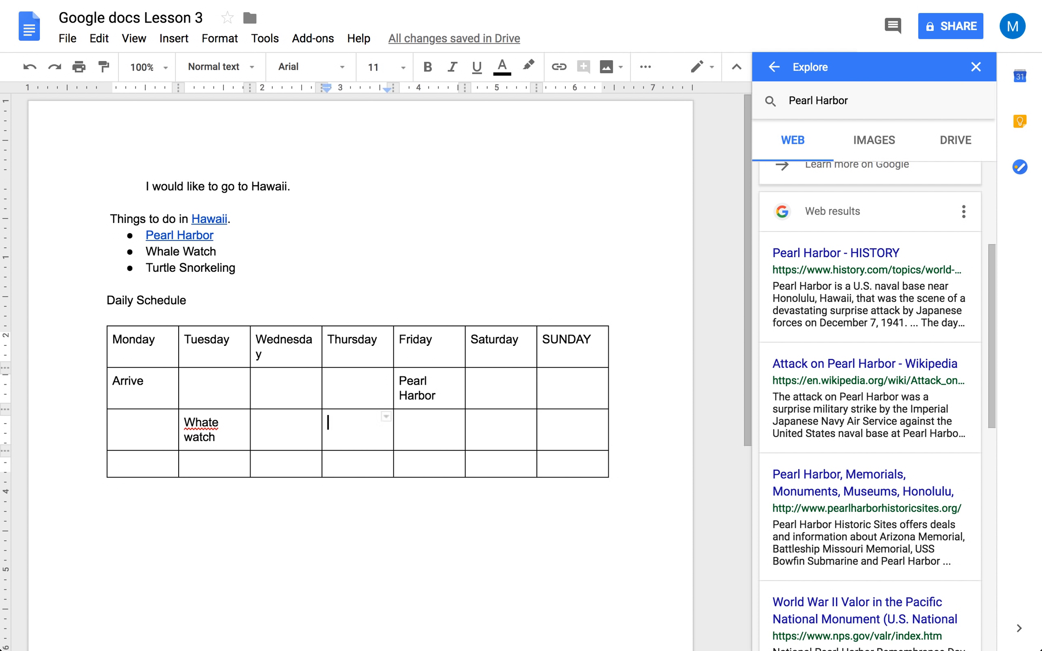
key("Tab")
key("Tab")
key("Tab")
key("Tab")
key("Tab")
key("Tab")
key("Tab")
key("Tab")
key("Tab")
key("Tab")
key("Tab")
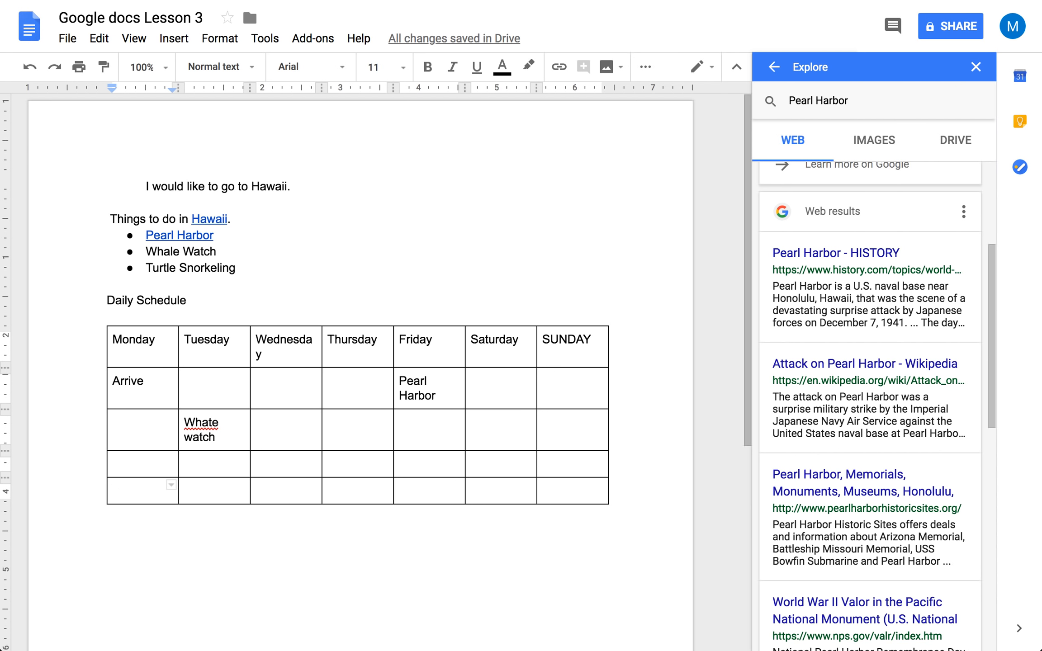
Widen the Wednesday column so its name fits on one line, and make the table's last two rows taller.
mouse_move(324, 347)
left_mouse_down()
mouse_move(339, 348)
mouse_move(330, 349)
left_mouse_up()
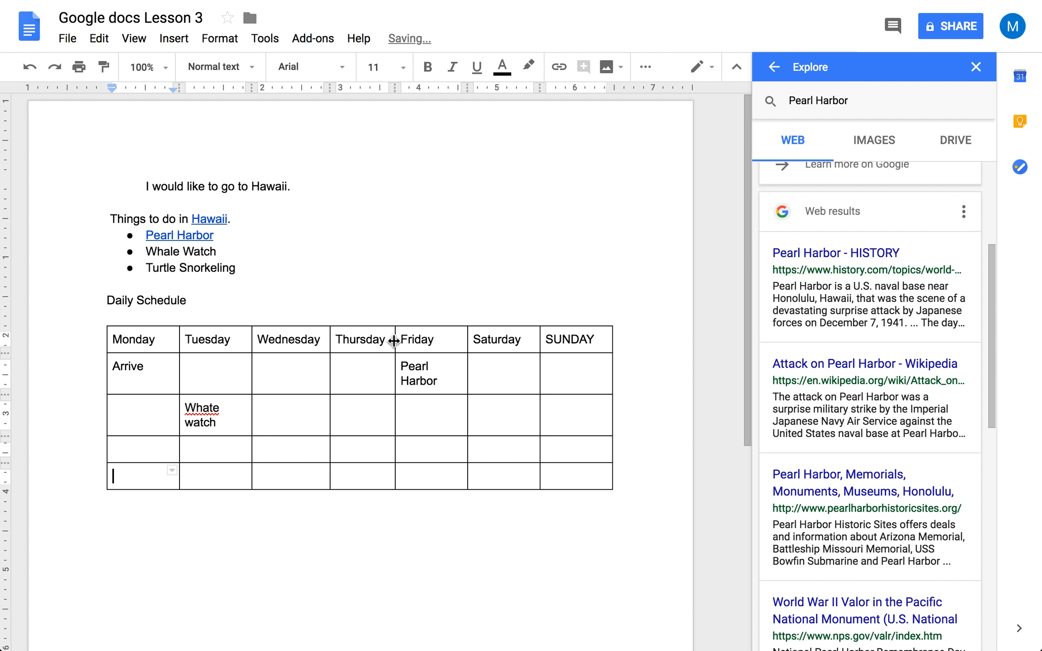
mouse_move(331, 341)
left_mouse_down()
mouse_move(375, 343)
mouse_move(331, 352)
left_mouse_up()
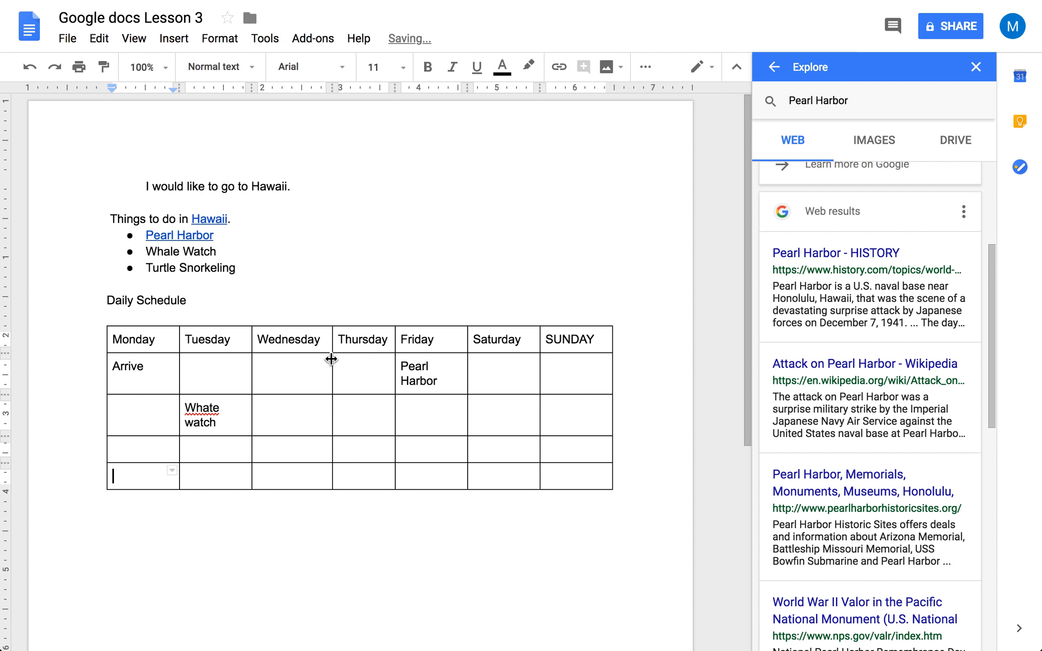
left_click(331, 364)
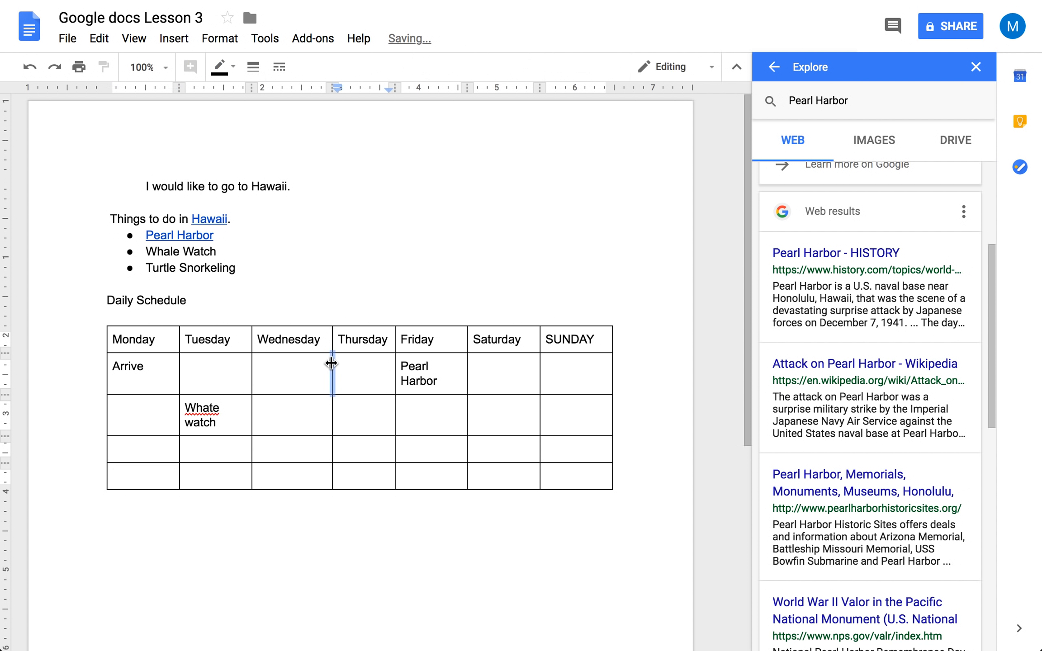
left_click(396, 345)
left_click(468, 372)
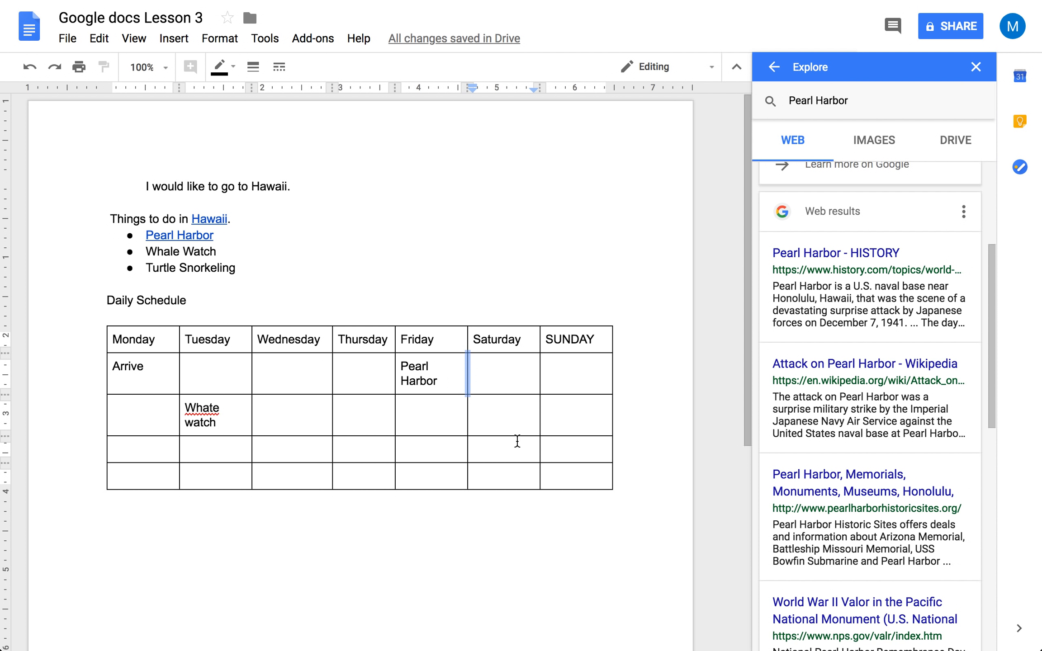
left_click_drag(507, 463, 500, 546)
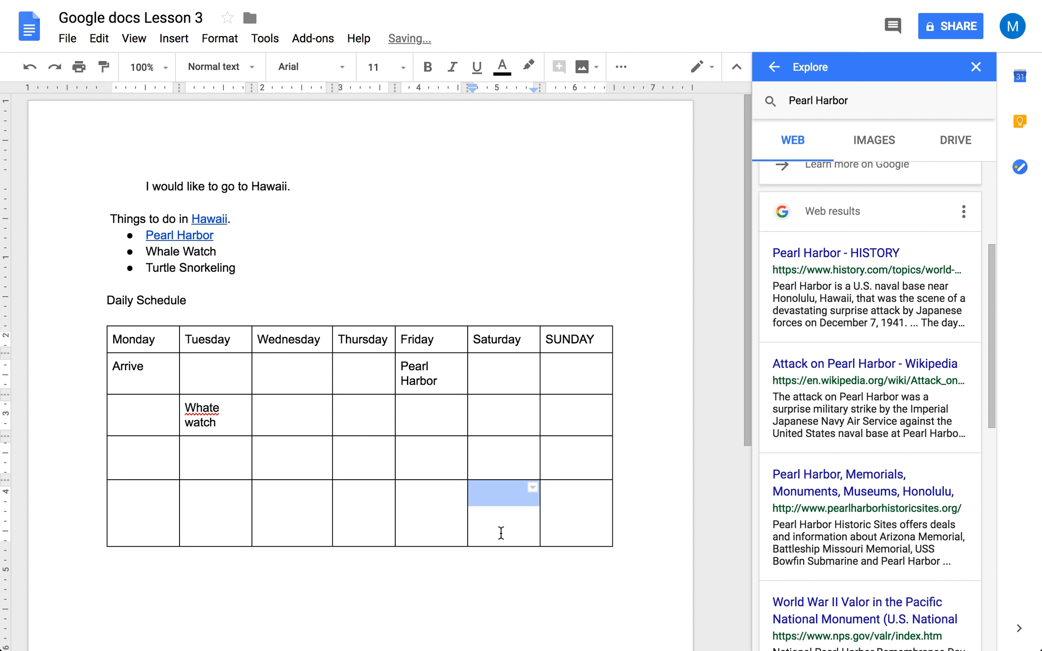
Reduce the height of the schedule table's last row to about that of the row above.
left_click(502, 546)
left_click_drag(502, 545, 501, 524)
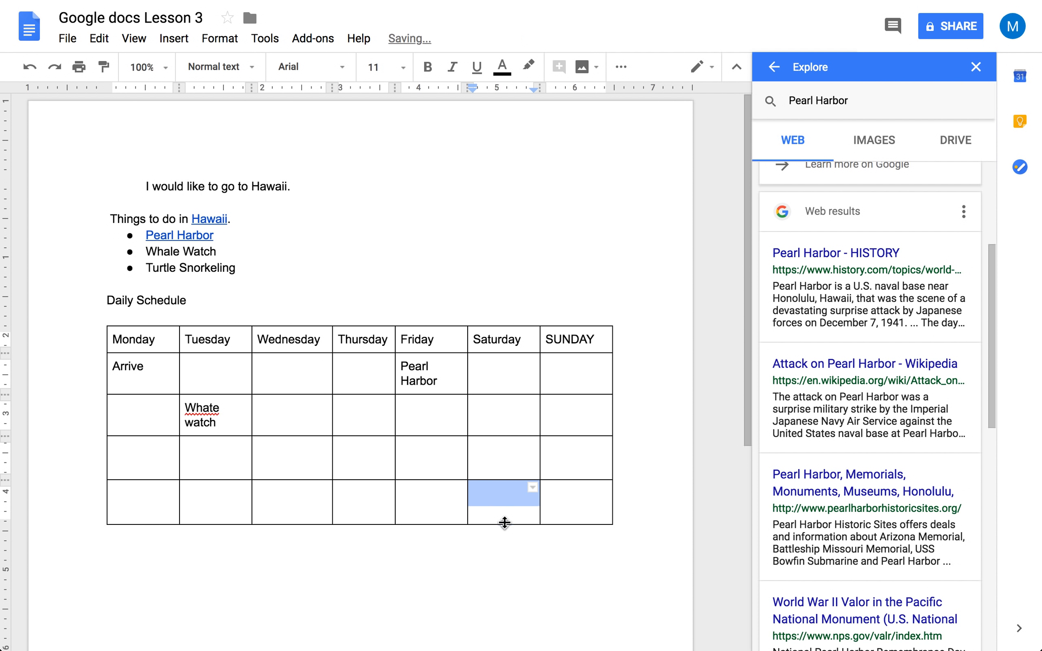
Try the cell border selector on the last row's Saturday cell and on the Wednesday-to-Friday cells of the last three rows.
left_click(534, 490)
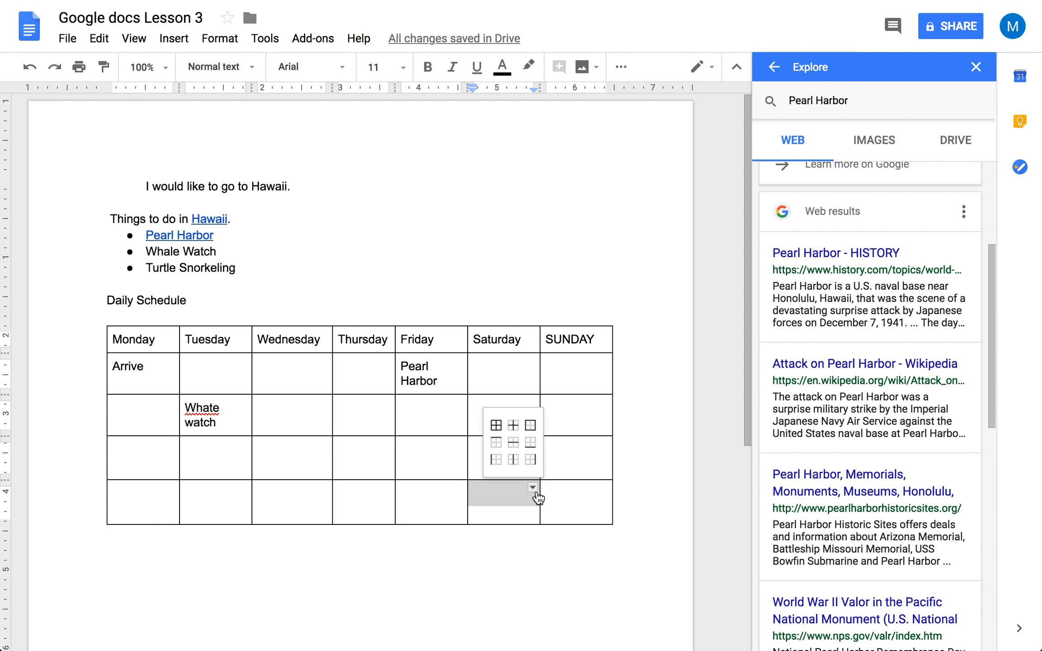
left_click(516, 445)
left_click(516, 535)
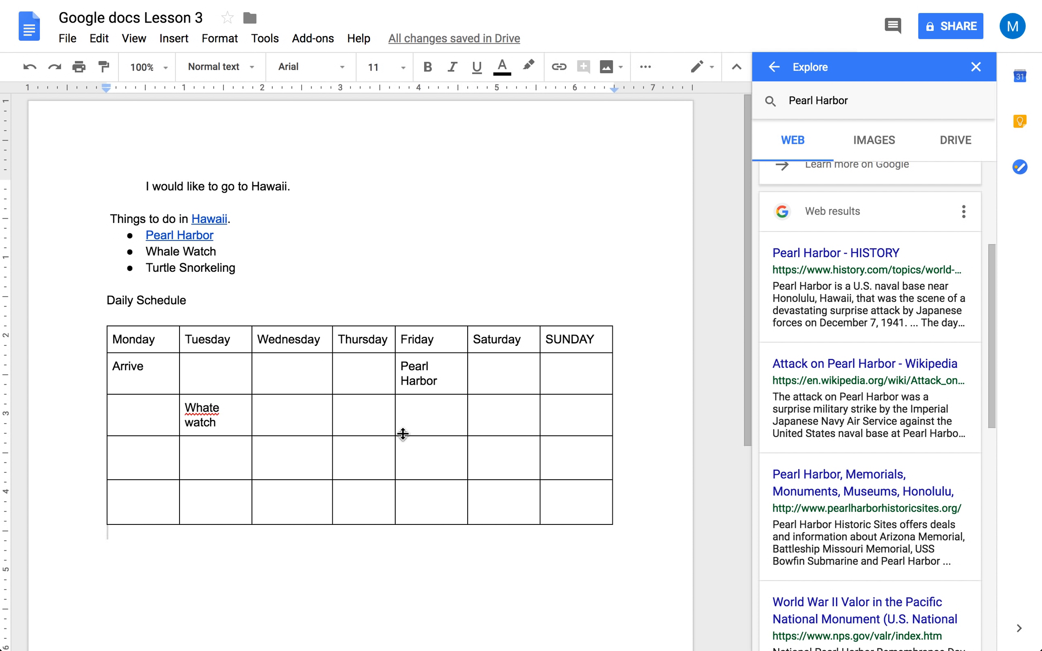
left_click(318, 409)
left_click_drag(377, 444, 414, 488)
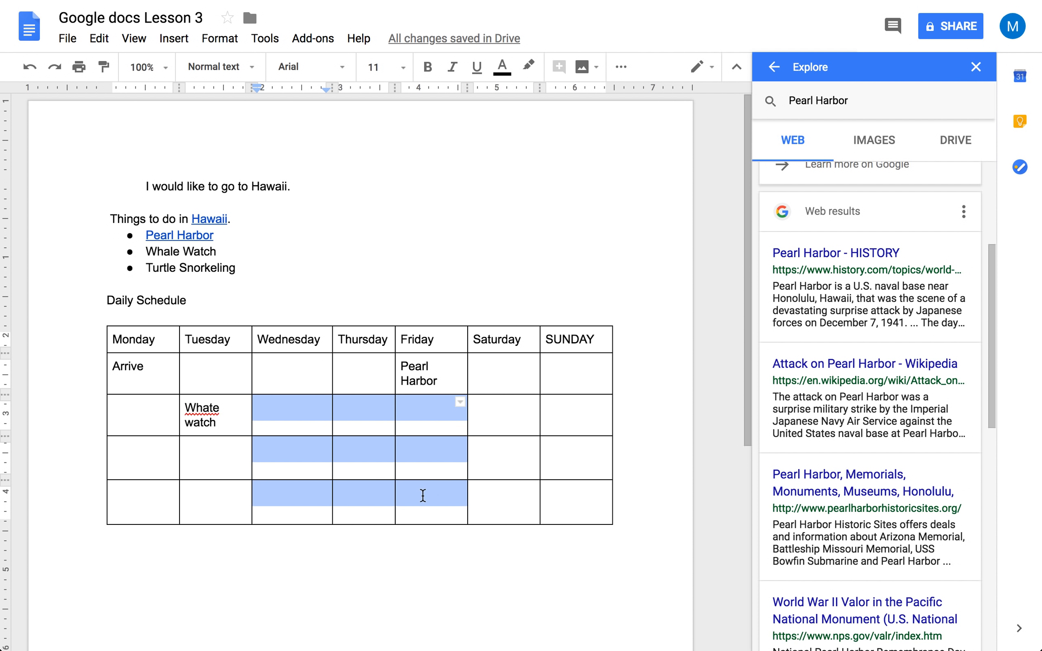
left_click(464, 406)
left_click_drag(321, 421, 431, 499)
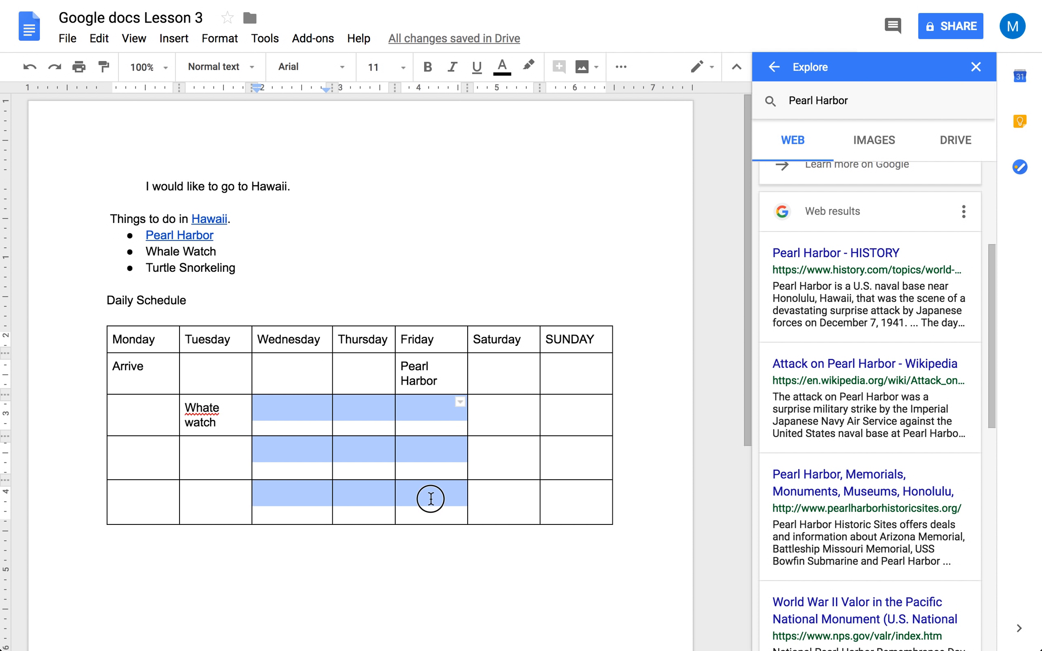
left_click(460, 404)
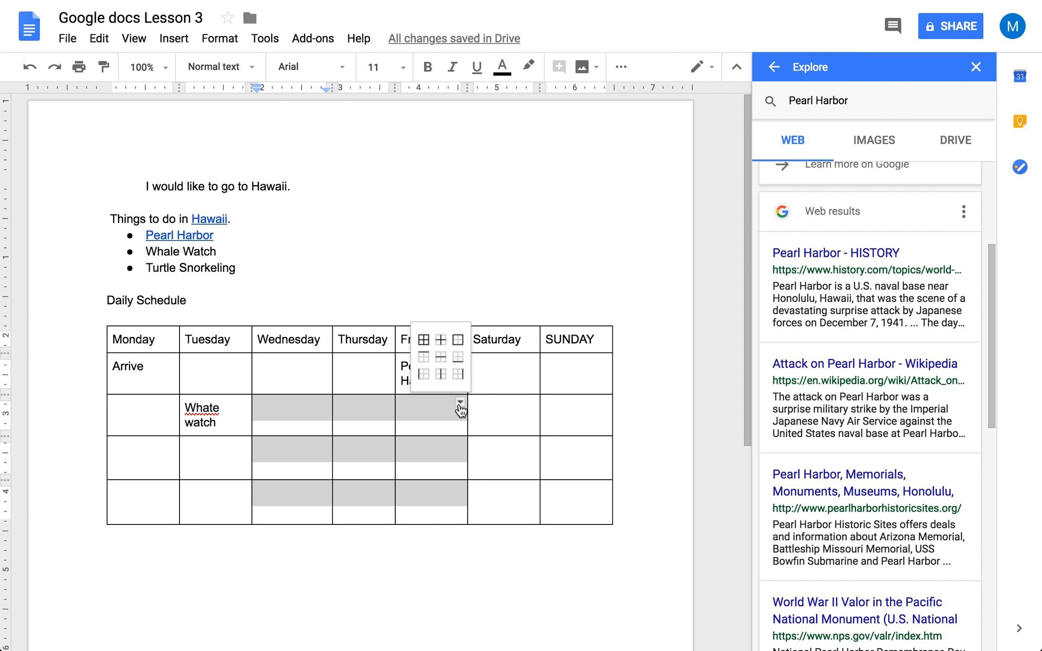
left_click(422, 379)
Add the heading "Hawaii Budget" below the schedule table, leaving blank space between them.
left_click(399, 557)
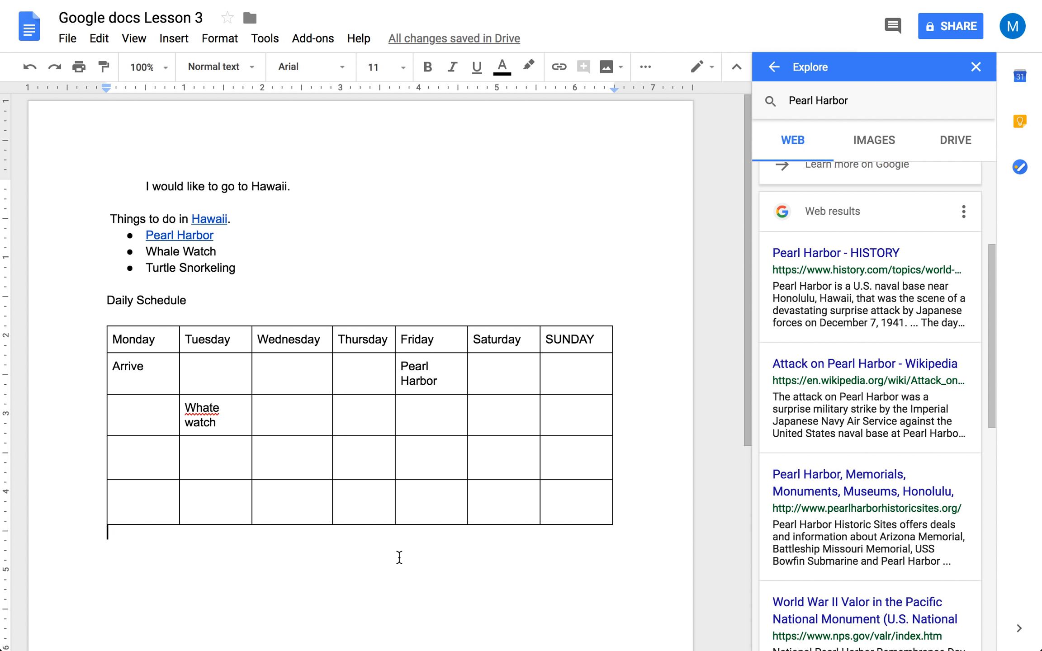
key("Return")
key("Return")
type("Hawa")
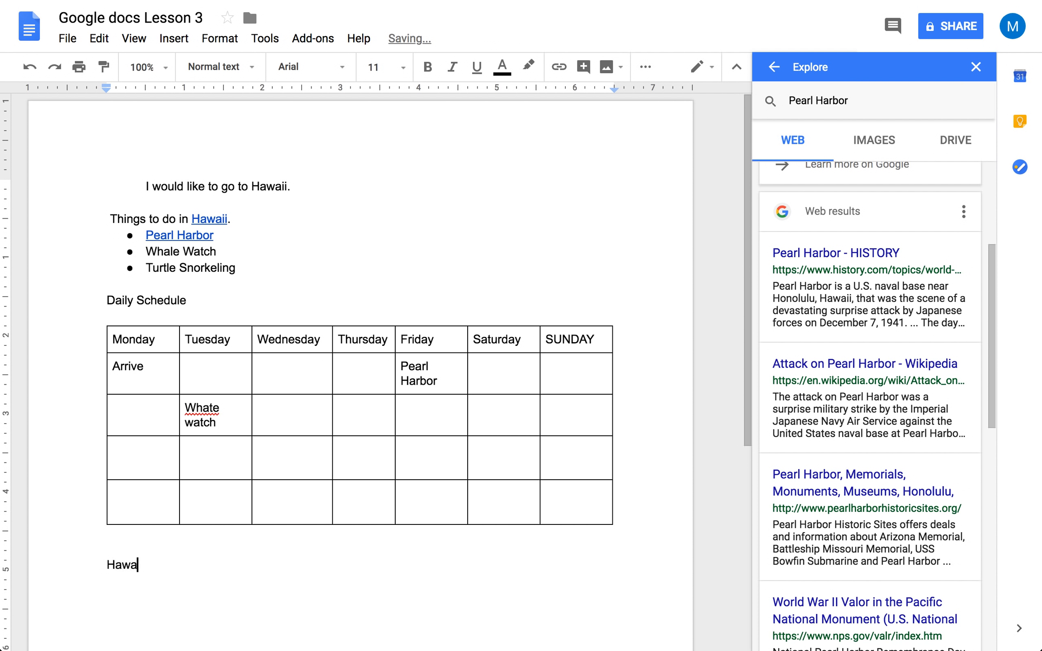
type("ii Butdget")
key("BackSpace")
key("BackSpace")
key("BackSpace")
key("BackSpace")
key("BackSpace")
type("dget")
key("Return")
Enter the first budget line, "Whale = $30", under the Hawaii Budget heading.
type("Whate Wa")
key("BackSpace")
key("BackSpace")
key("BackSpace")
key("BackSpace")
key("BackSpace")
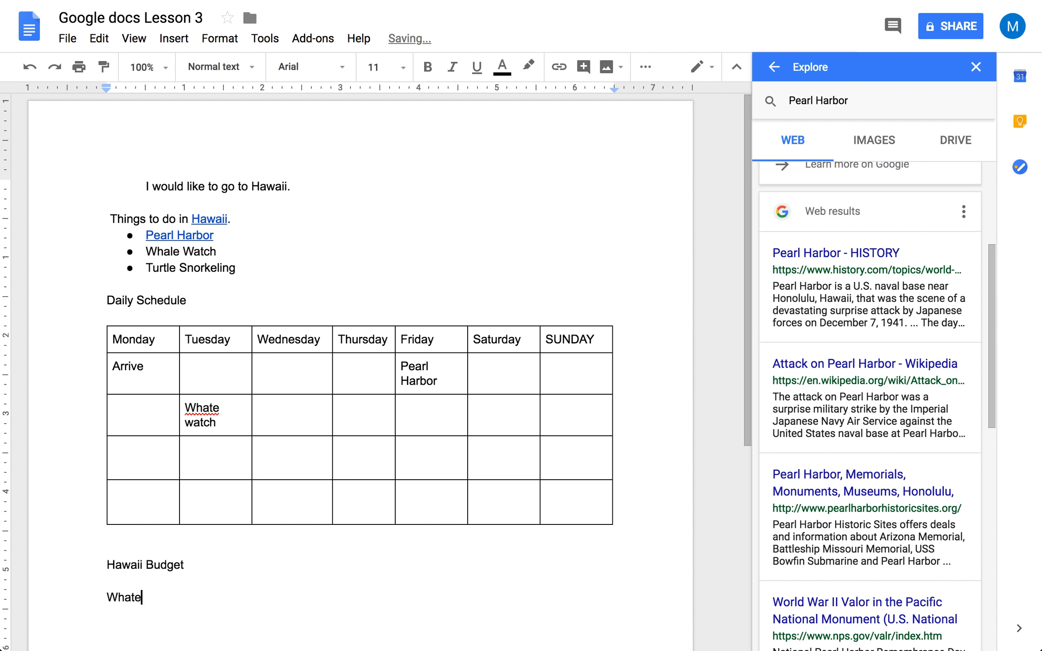
type("le  =$30")
key("Return")
Add the budget lines "Turtle Watch = $50" and "Luau = $50" below the whale line.
type("Turtle Watch = ")
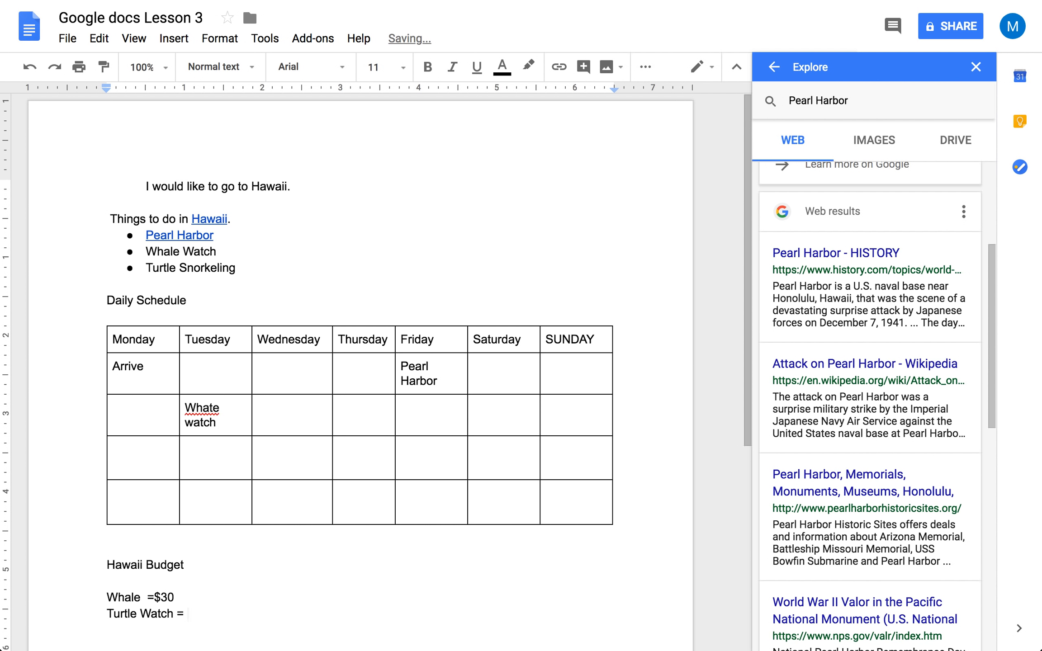
type("$50")
left_click(258, 620)
key("Return")
scroll(375, 371, "down", 5)
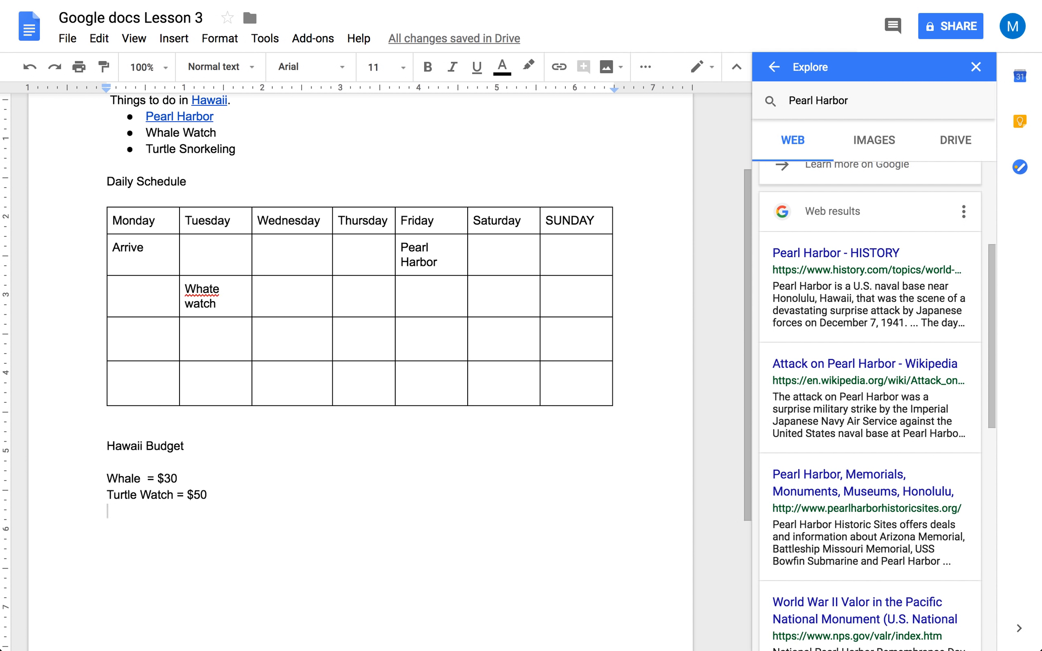
type("Lu")
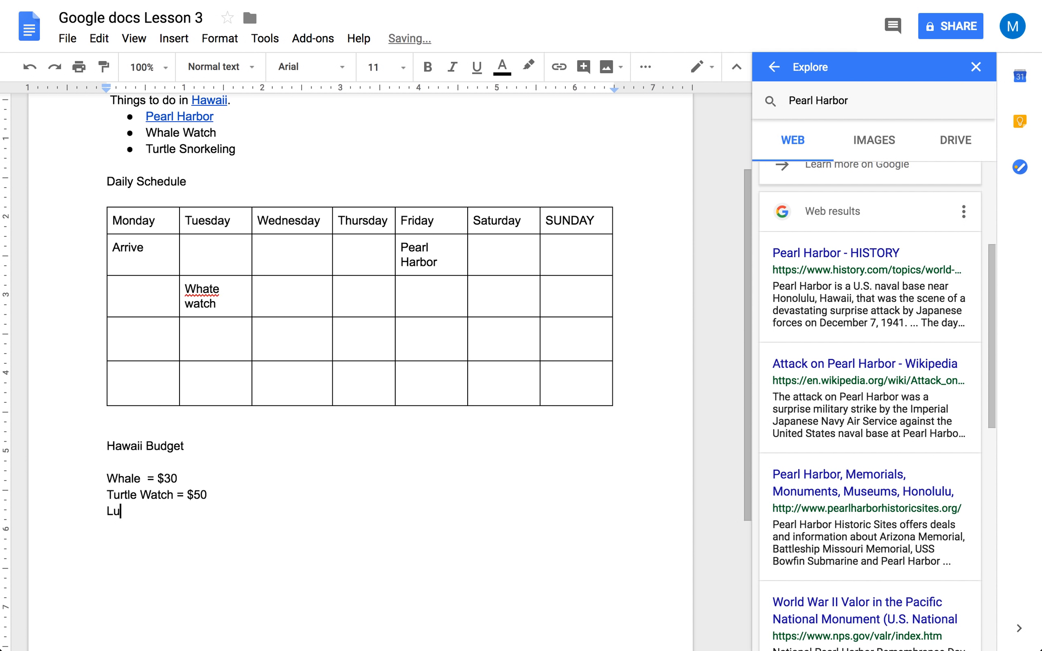
type("au = $50")
key("Return")
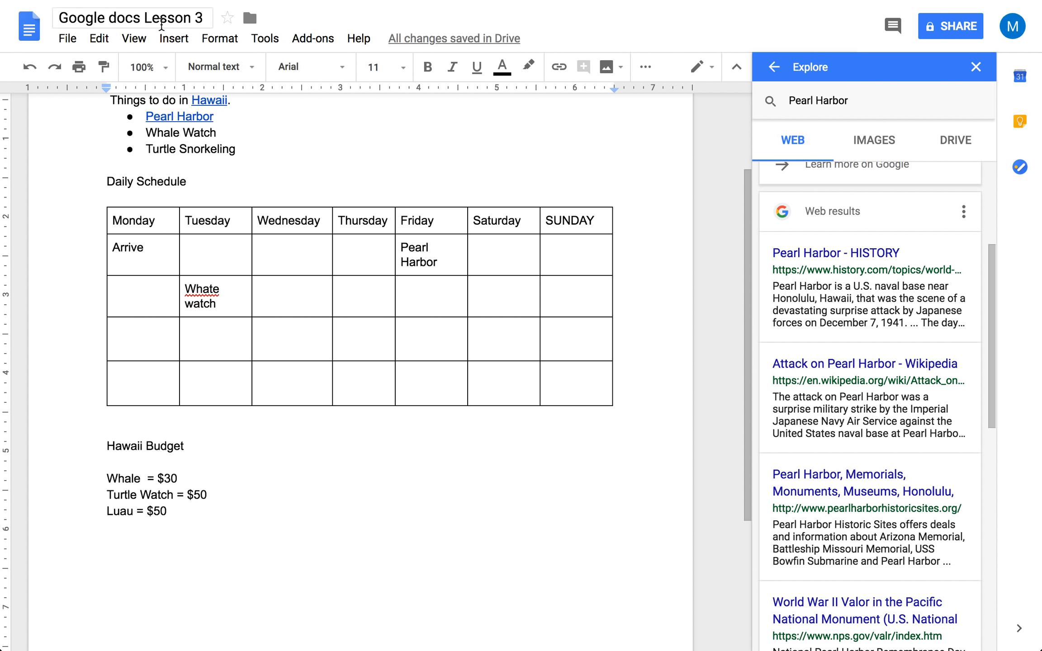
Insert an equation below the budget lines and close the Explore sidebar.
left_click(175, 43)
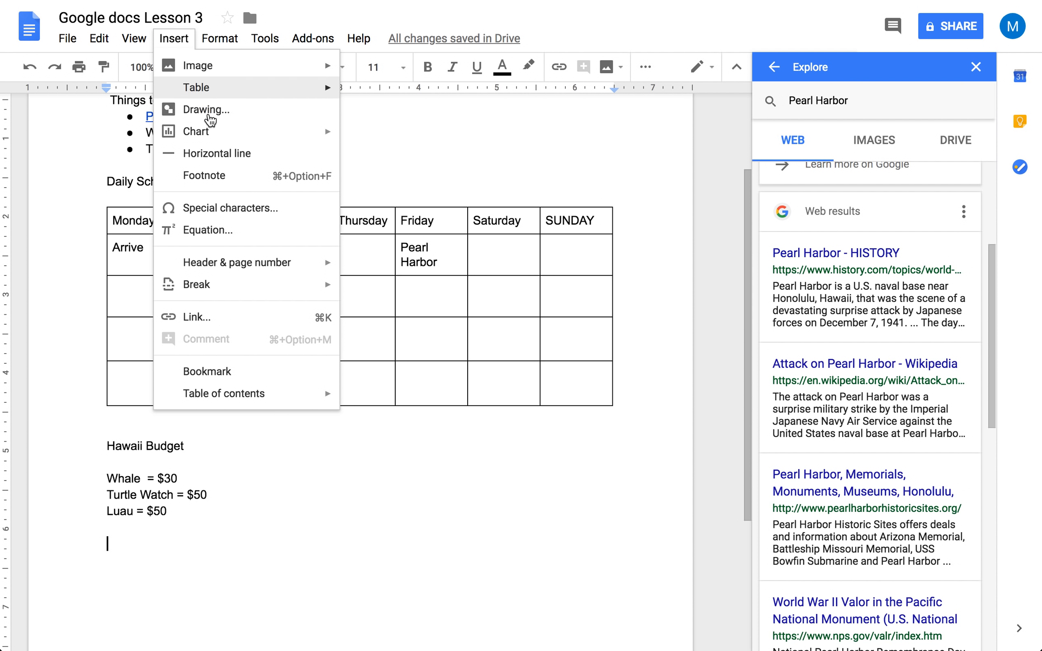
left_click(214, 229)
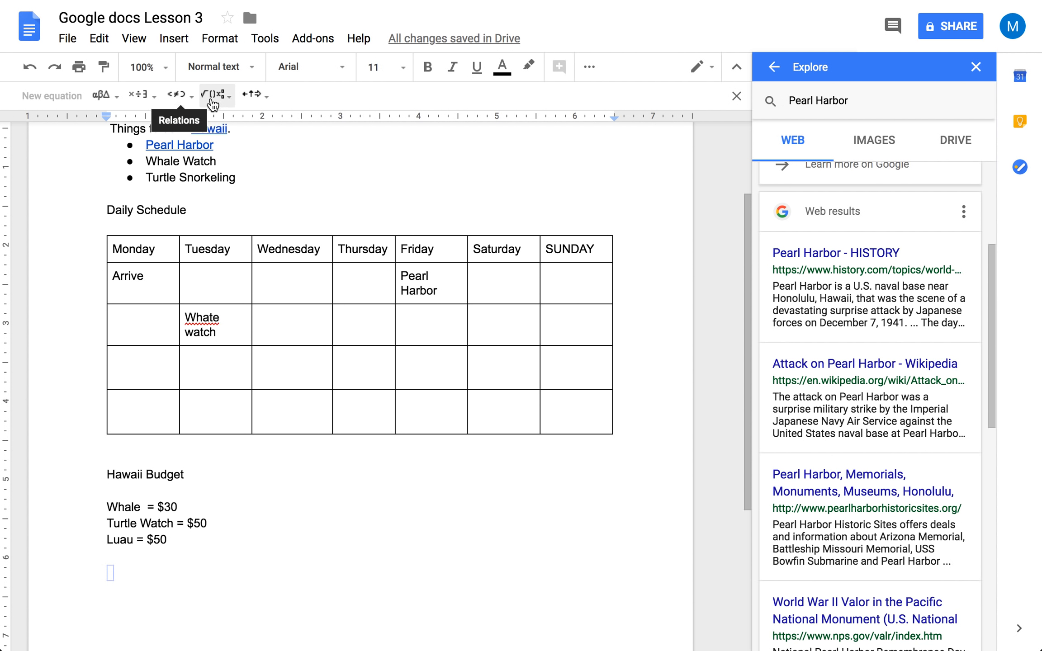
left_click(975, 67)
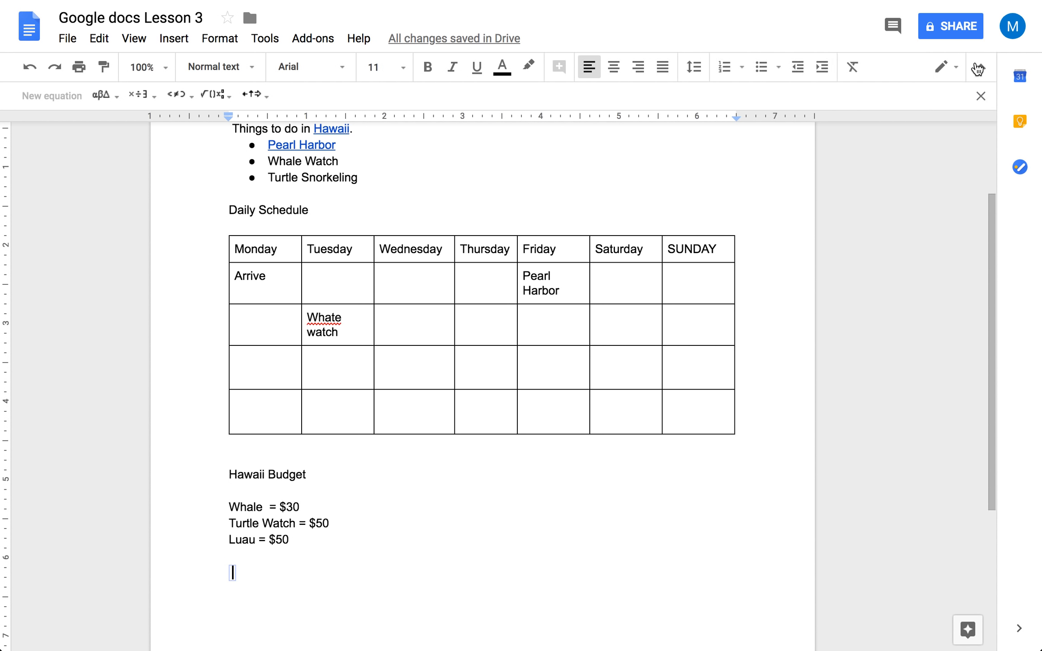
Look through the equation symbol groups: Greek letters, operations, relations, math functions and arrows.
left_click(116, 102)
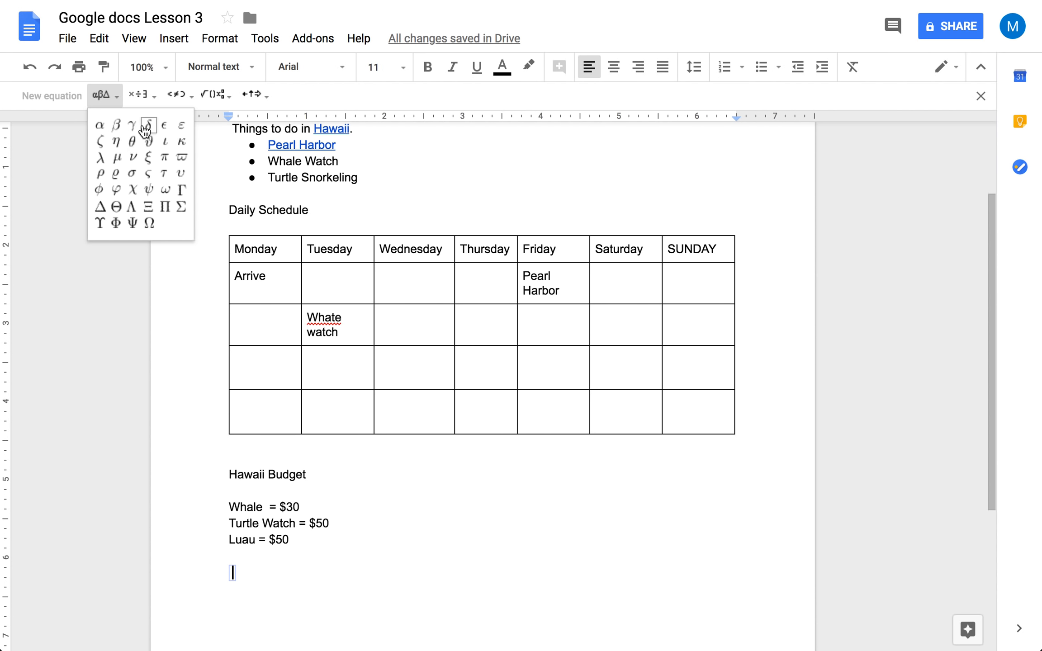
left_click(151, 96)
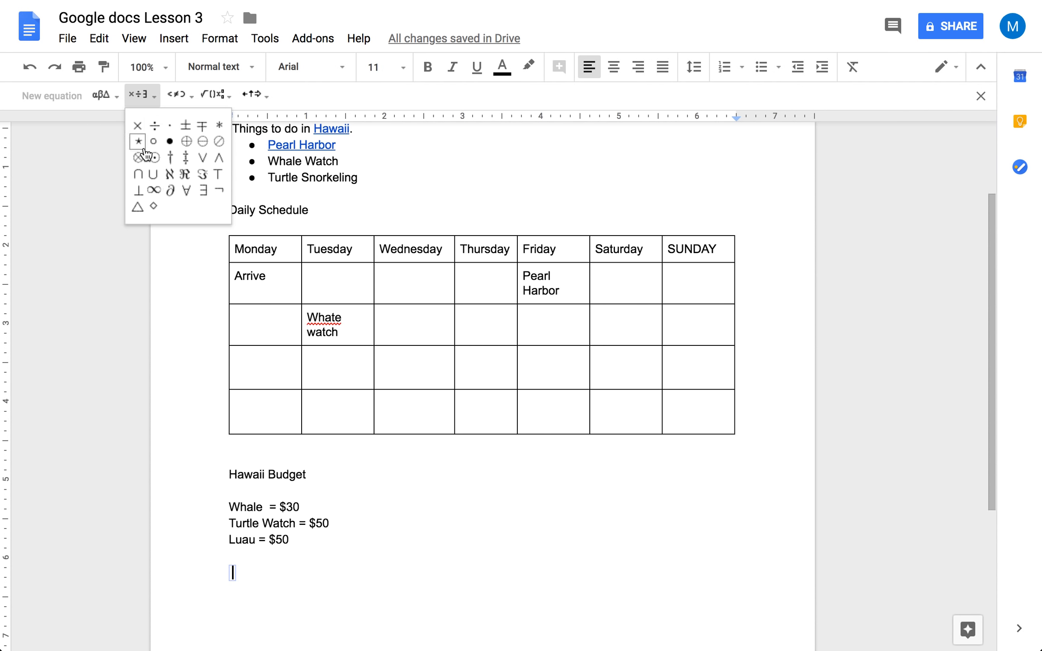
left_click(182, 100)
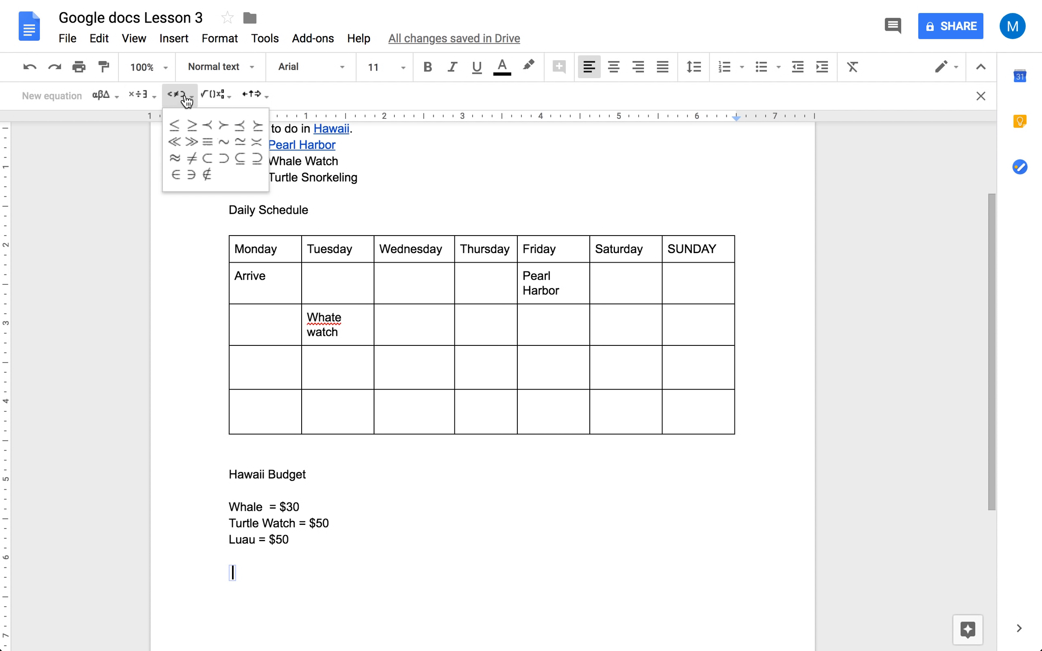
left_click(217, 100)
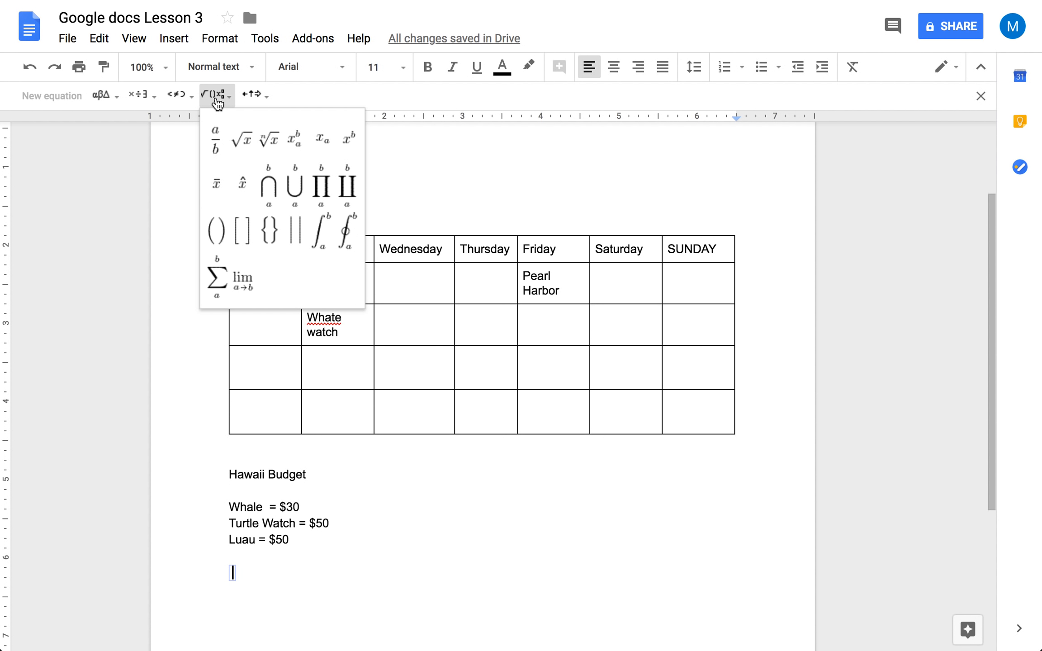
left_click(250, 97)
left_click(296, 564)
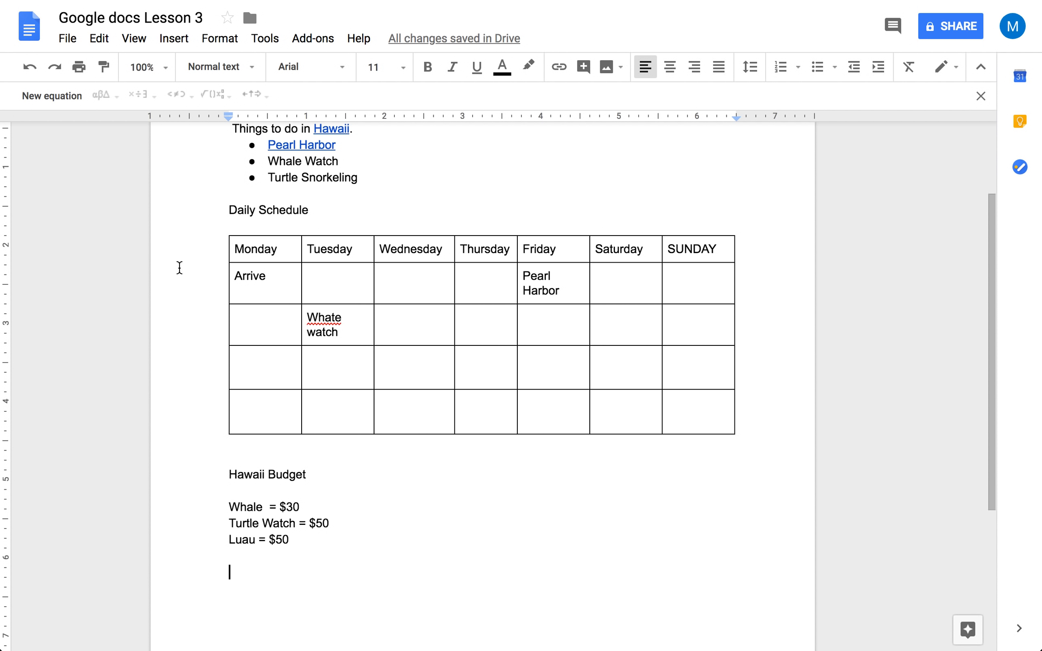
type("ddd")
key("BackSpace")
key("BackSpace")
key("BackSpace")
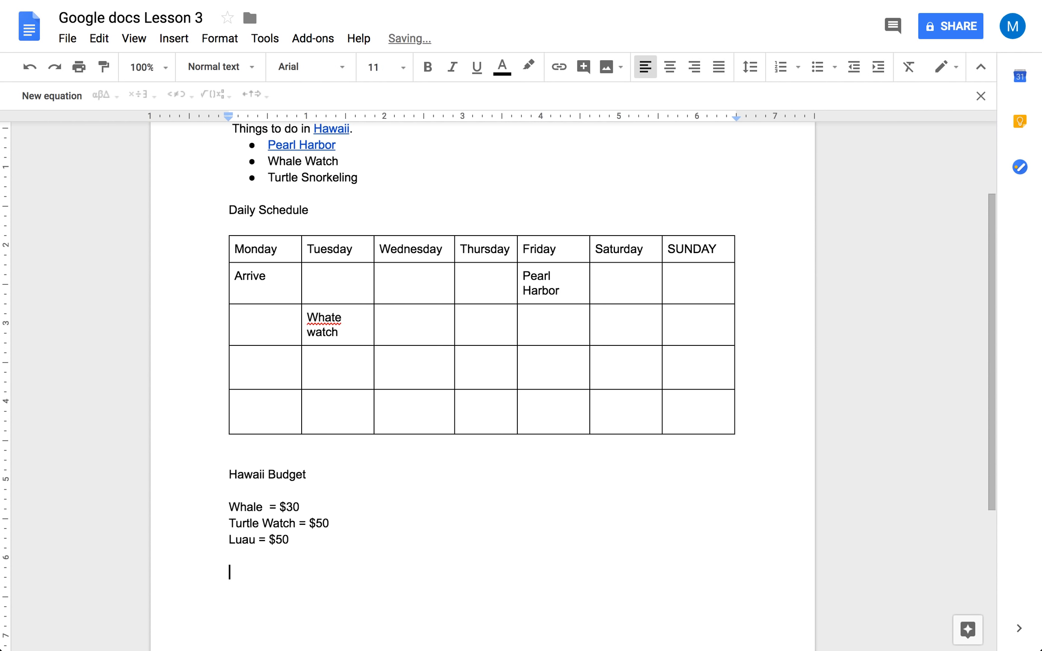
Create a new equation below the budget lines reading 30 + 50 + 50 = 130.
left_click(50, 96)
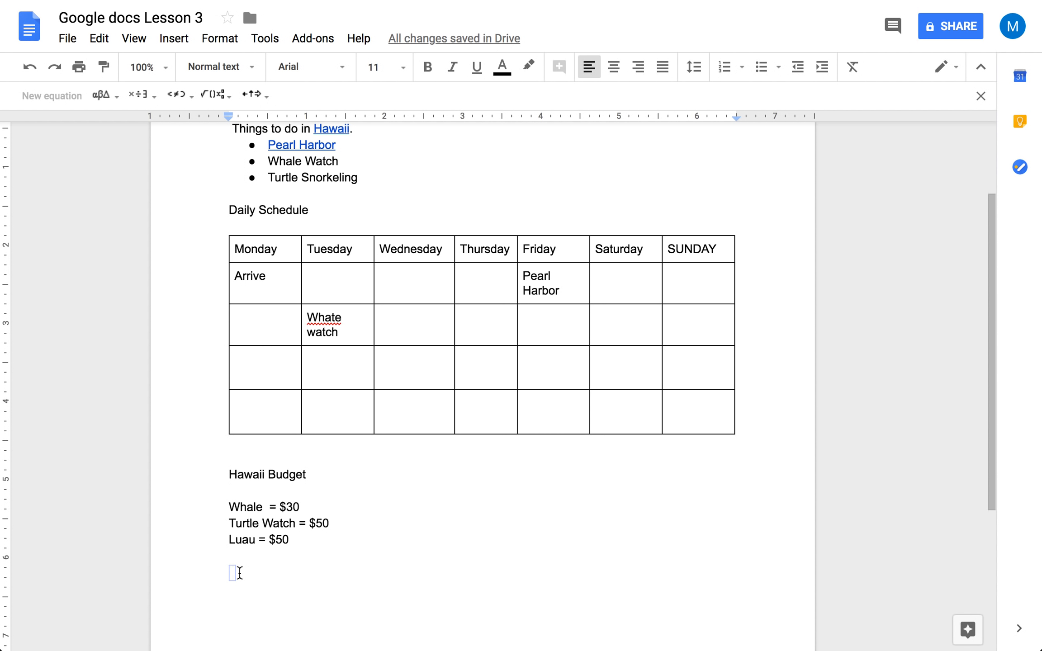
type("50")
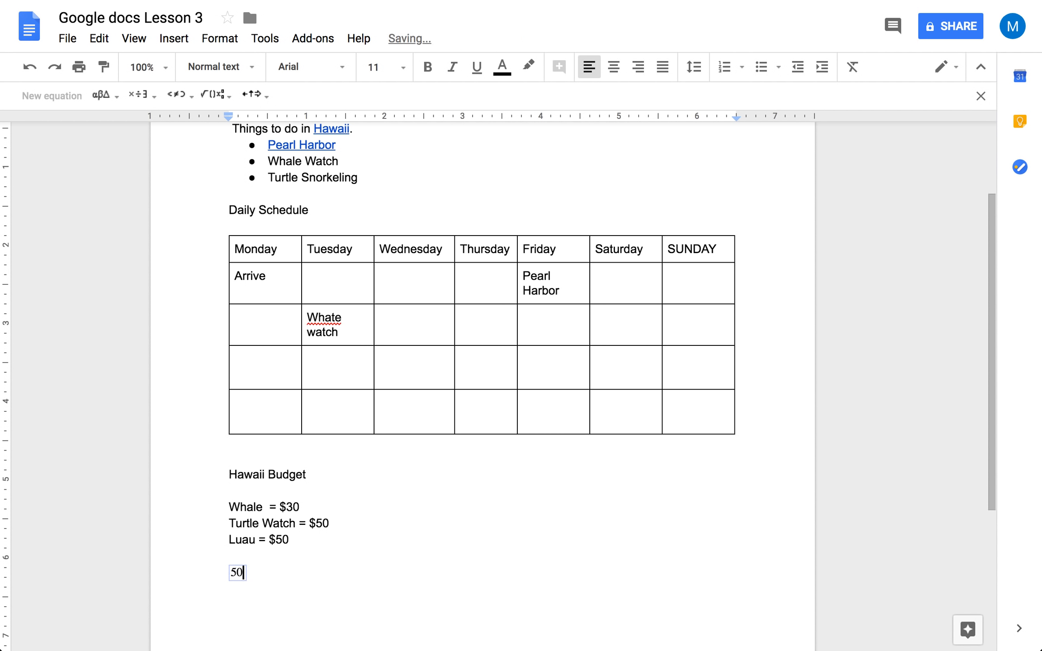
key("BackSpace")
key("BackSpace")
type("30")
left_click(149, 100)
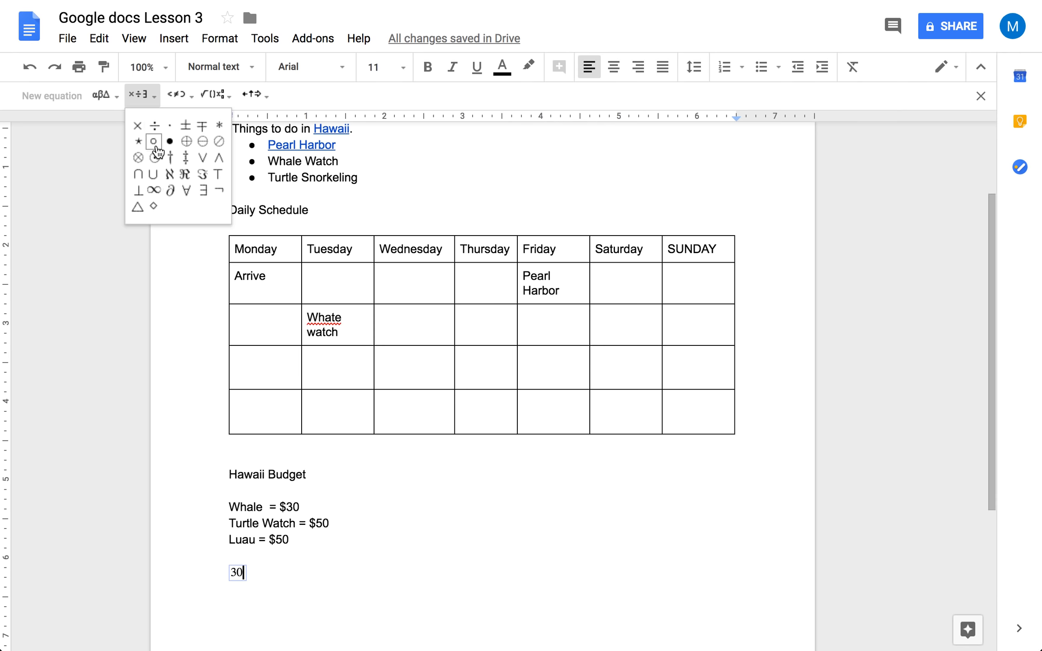
left_click(109, 102)
left_click(55, 208)
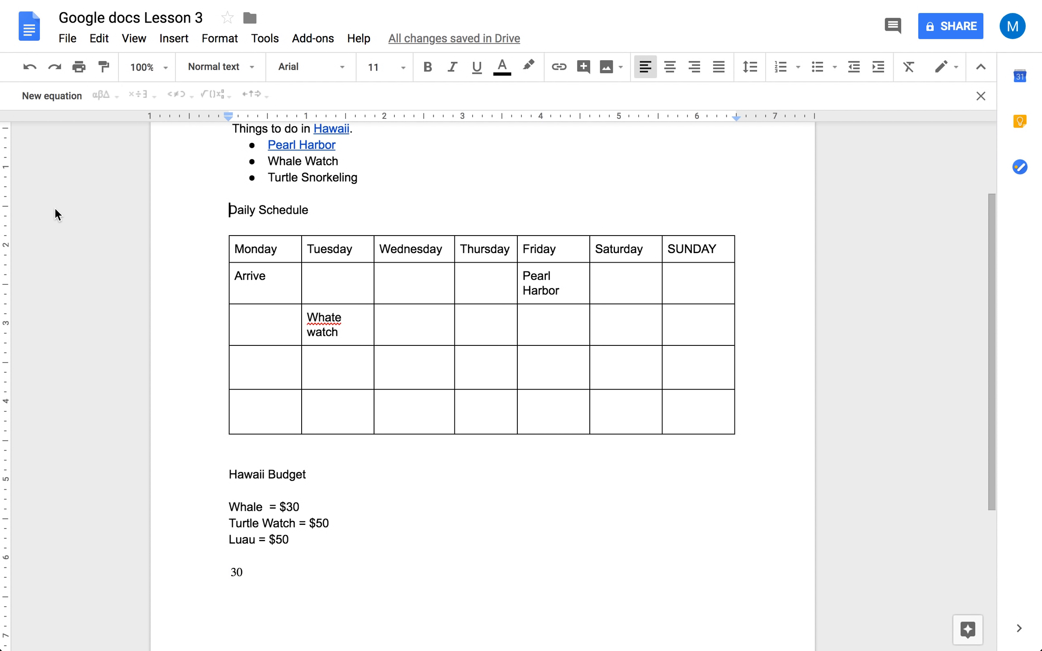
left_click(235, 571)
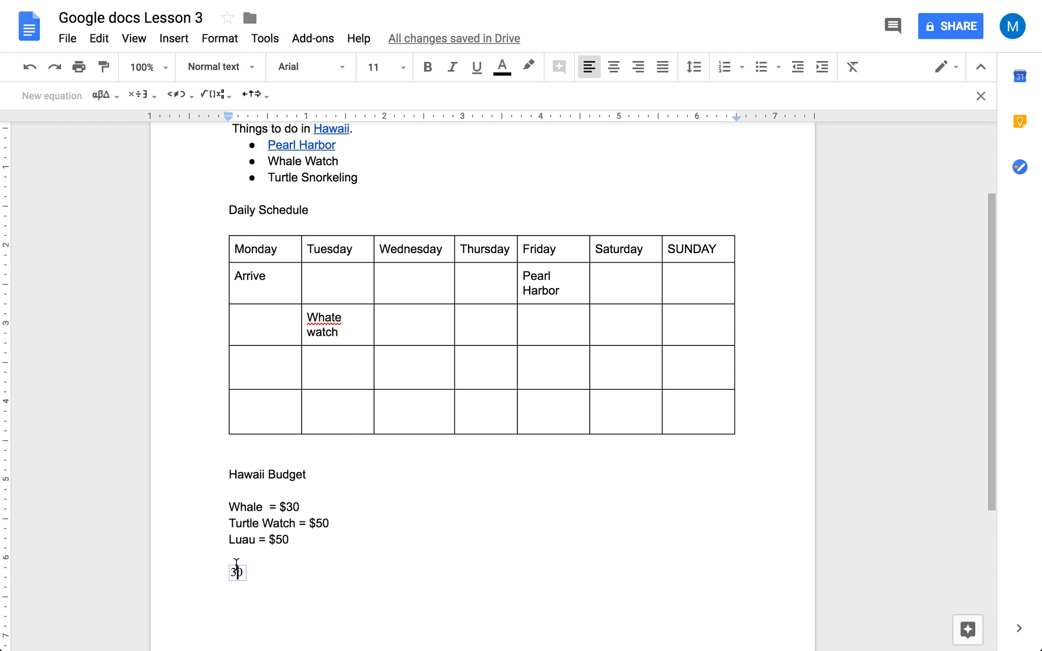
type("+ ")
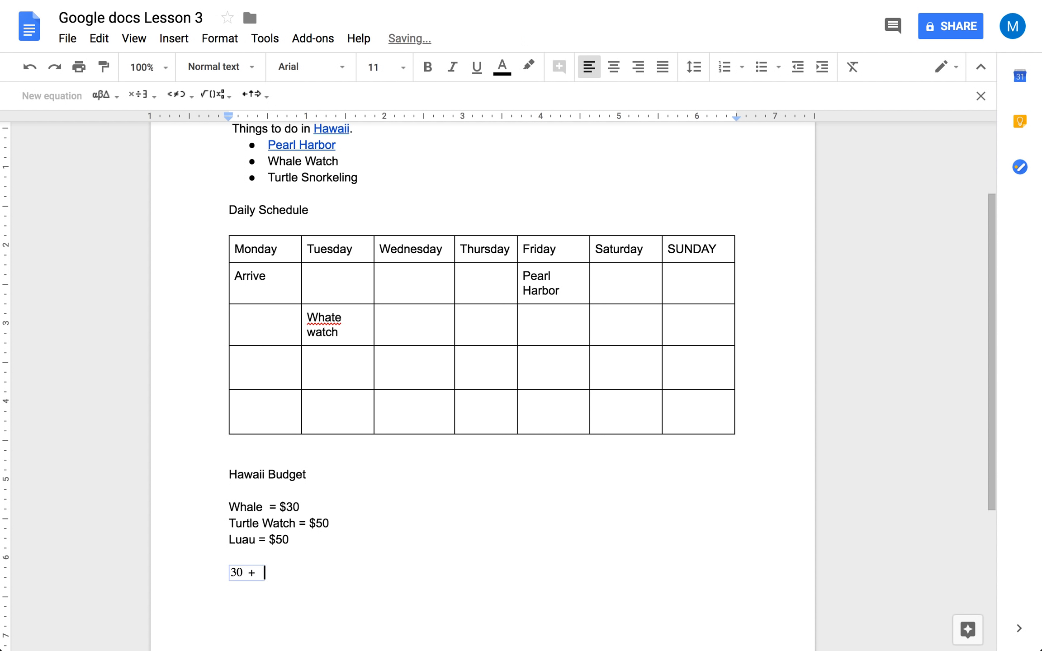
type("50 + 50 = 130")
left_click(401, 585)
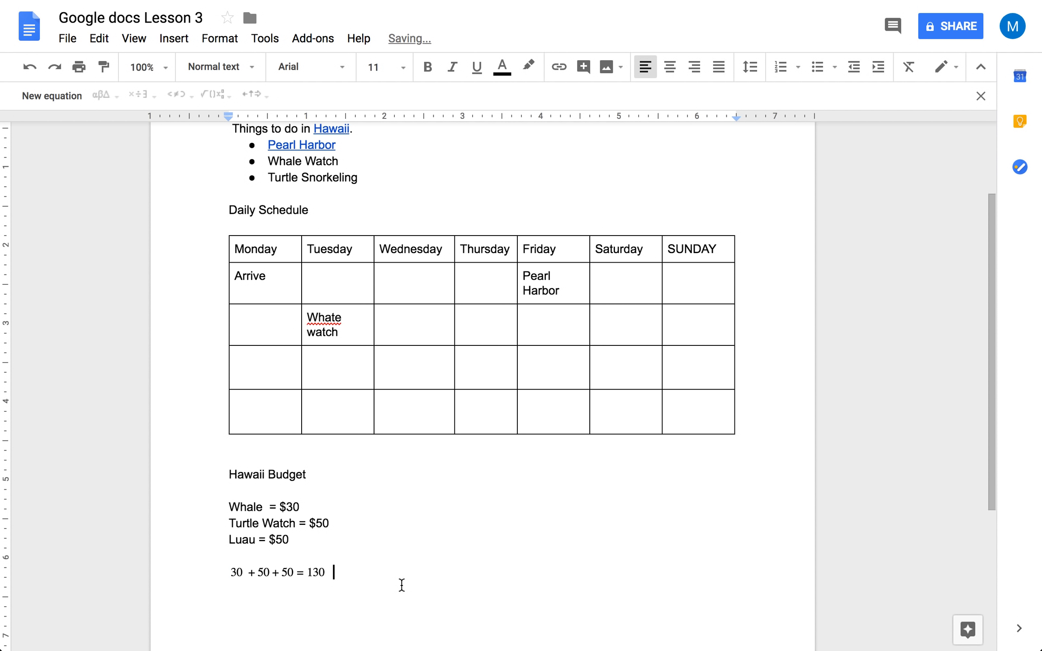
Start a second equation below the first with a fraction whose numerator is 333.
scroll(401, 584, "down", 2)
key("Return")
key("Return")
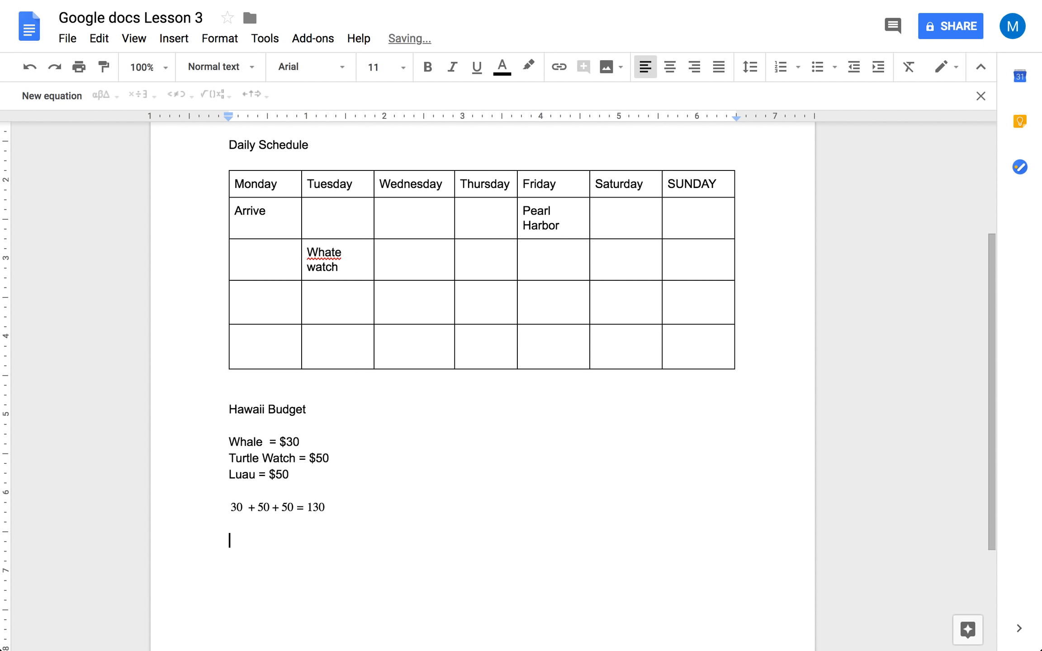
left_click(53, 96)
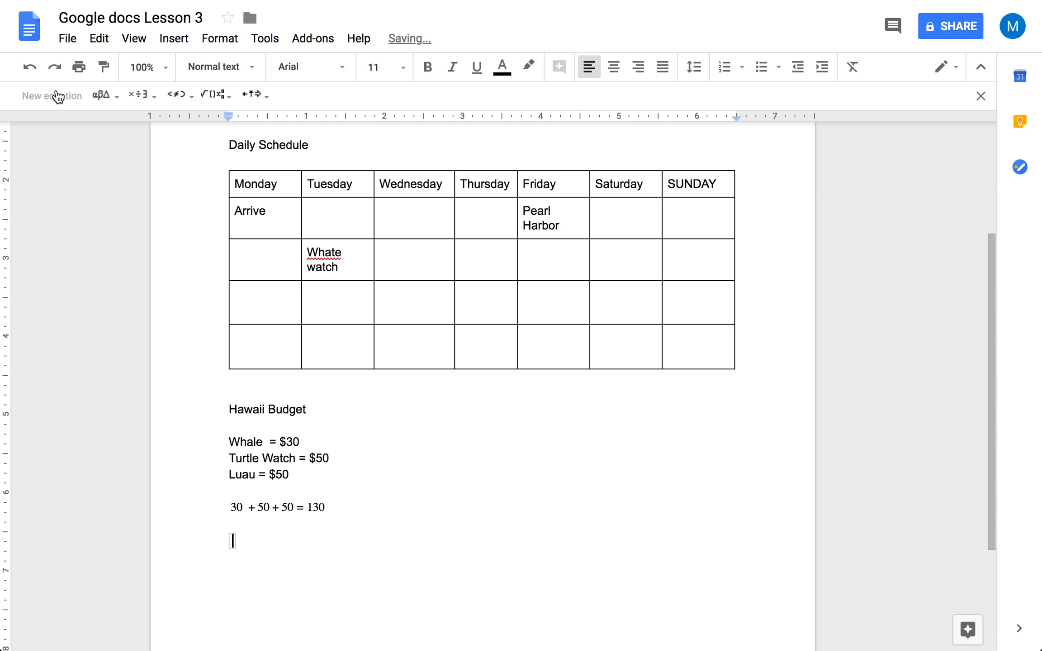
left_click(216, 99)
left_click(223, 148)
type("3")
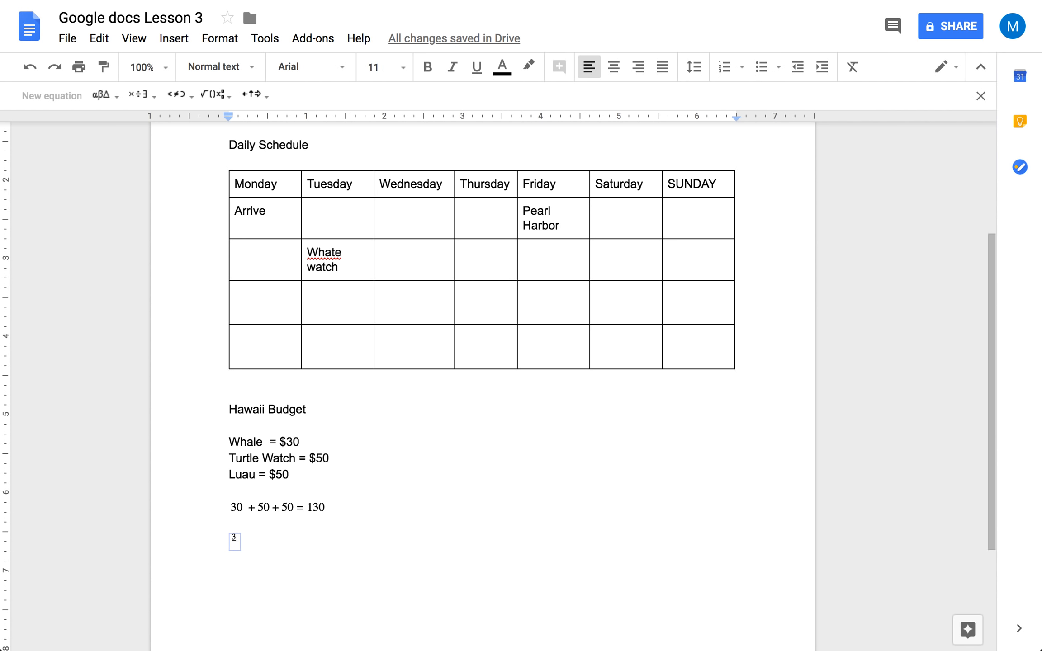
type("33")
key("Right")
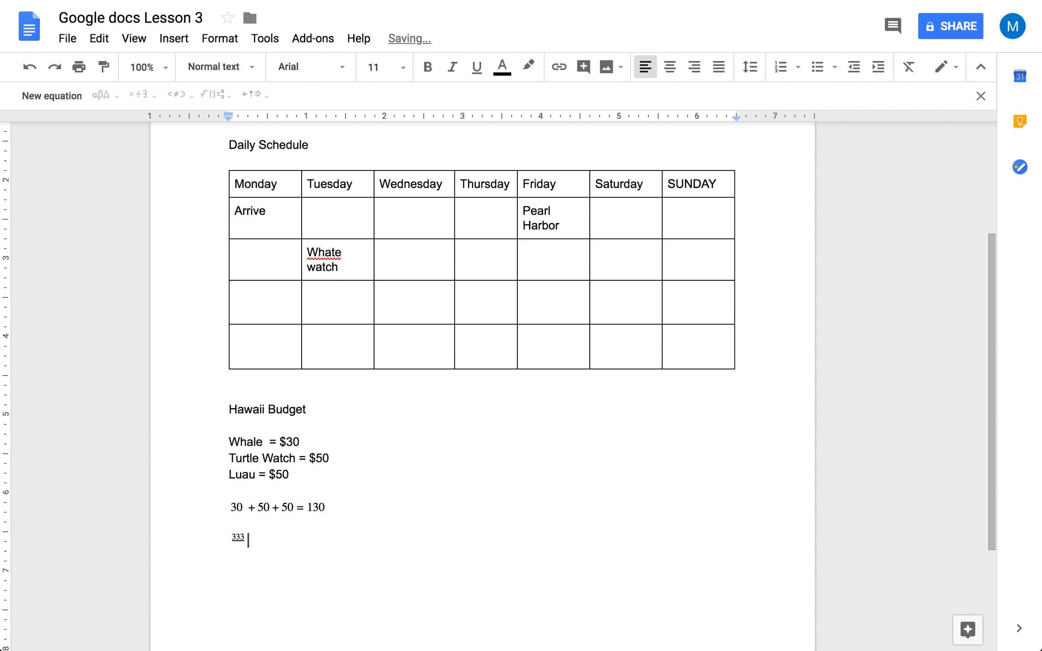
key("Left")
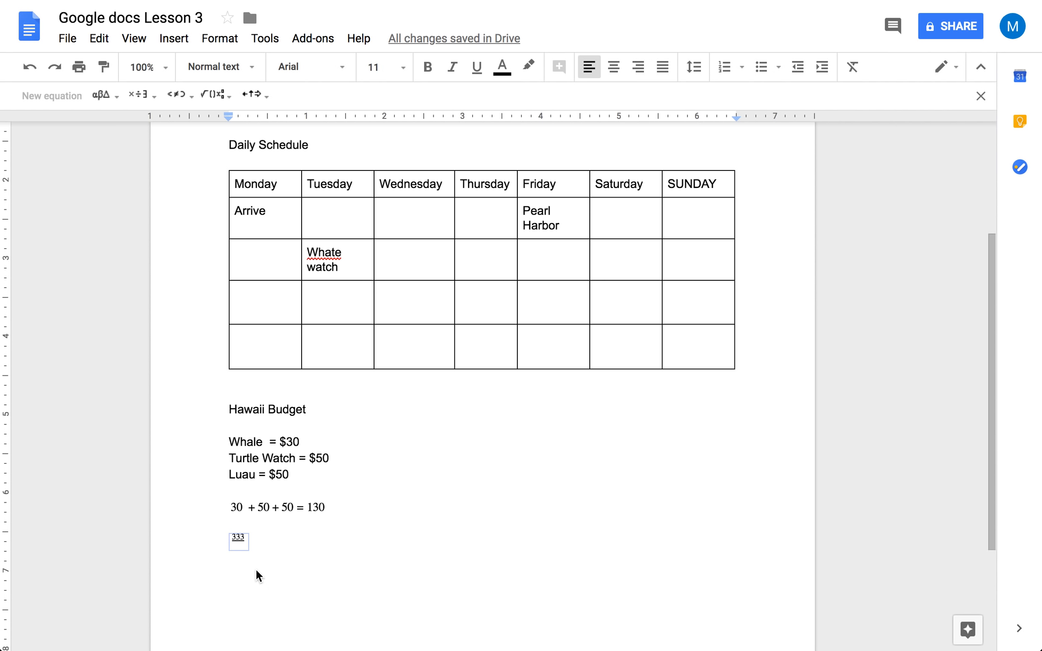
Enter 456 as the denominator of the fraction in the second equation.
left_click(158, 68)
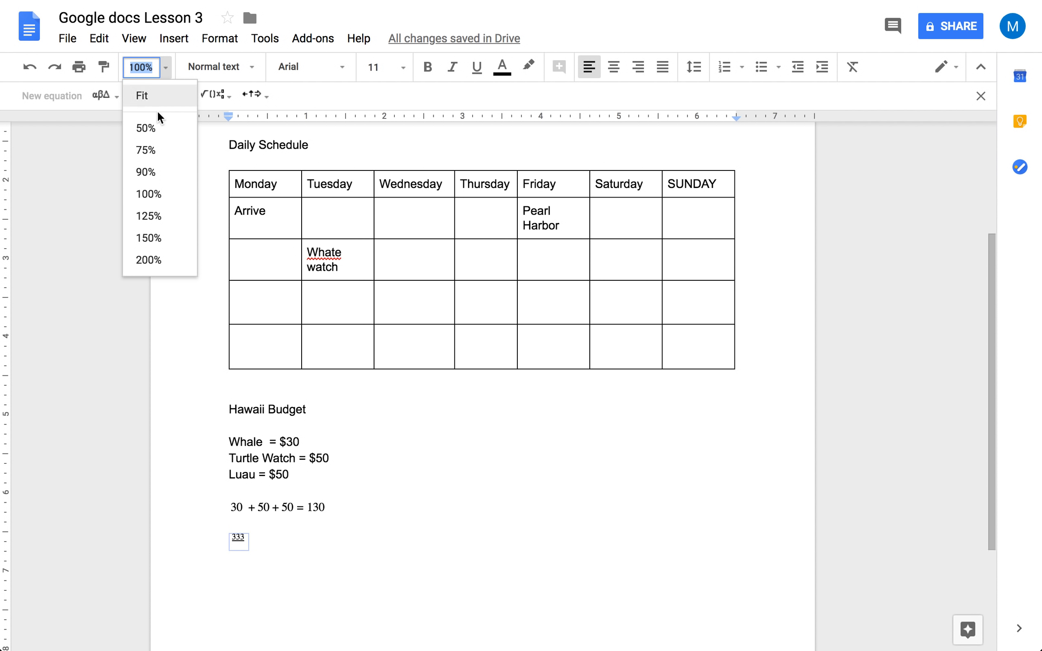
left_click(179, 245)
scroll(342, 396, "down", 5)
scroll(341, 395, "down", 2)
left_click(156, 416)
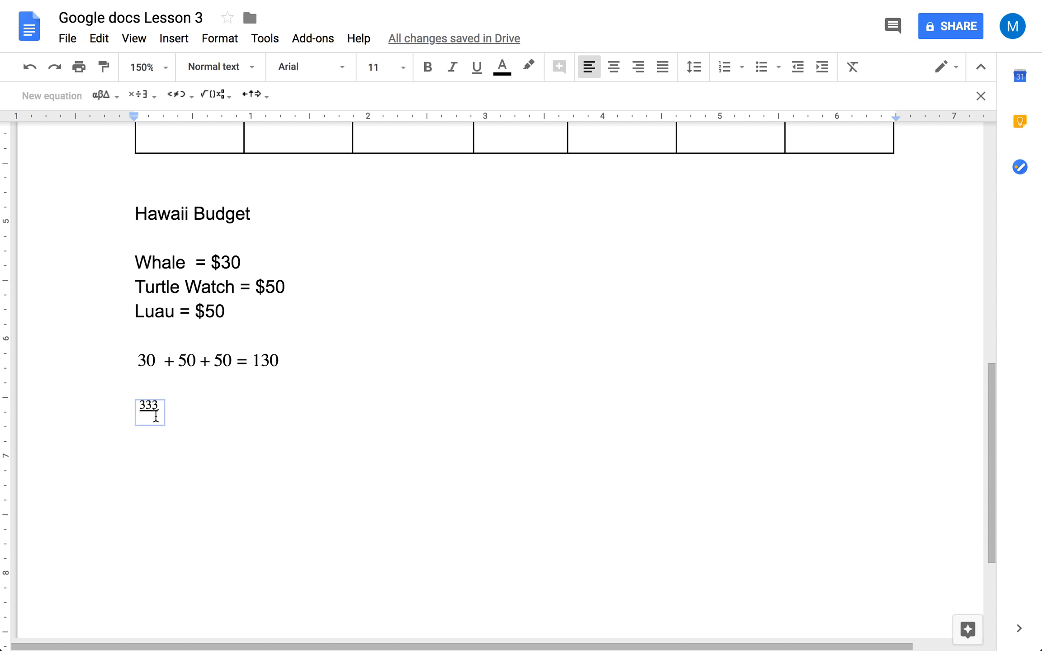
type("456")
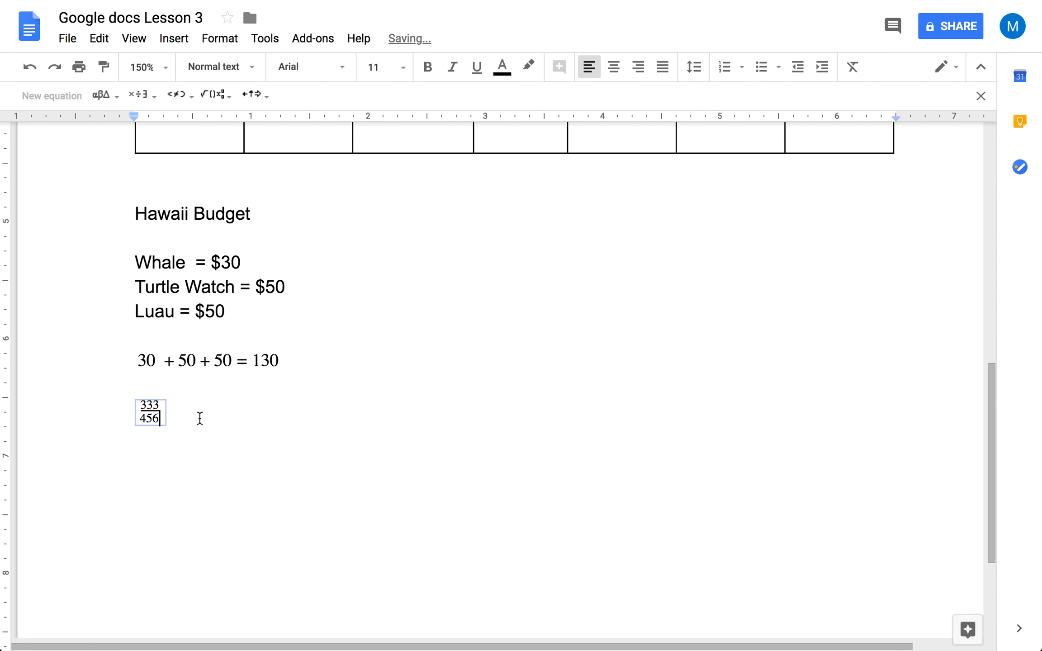
Continue the second equation after the fraction with + 275 = ?
left_click(199, 419)
left_click(159, 415)
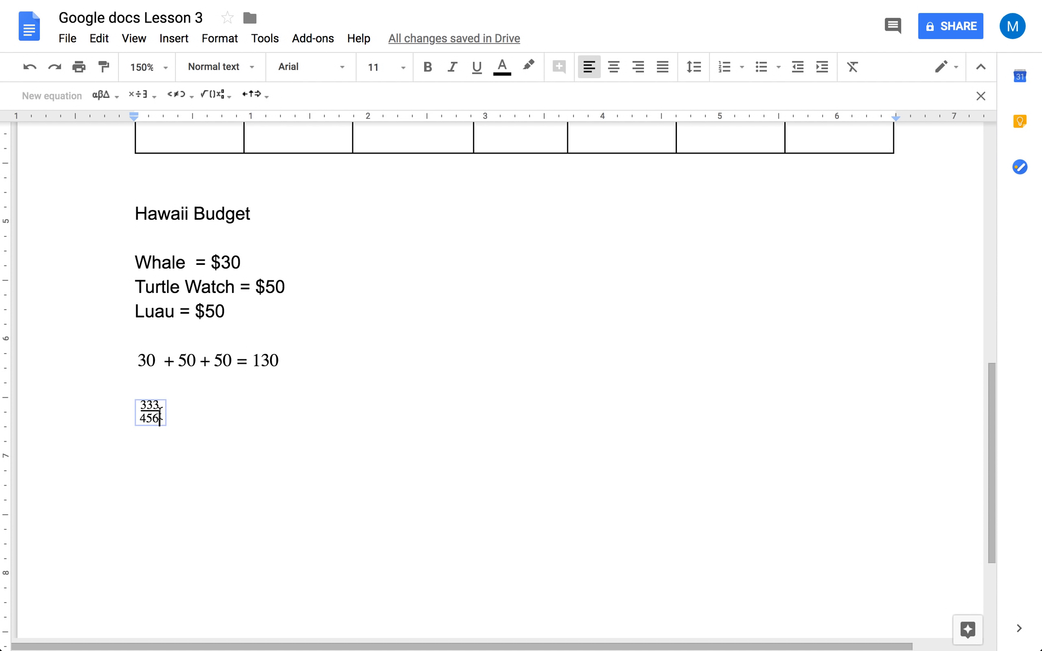
left_click(159, 405)
key("Right")
key("Right")
key("Right")
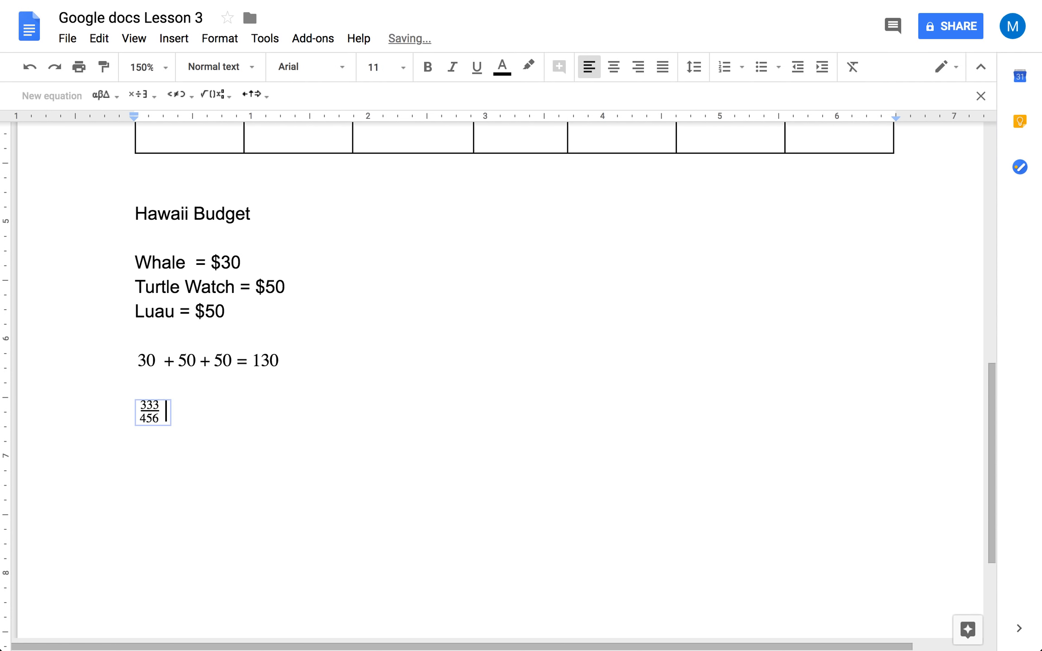
key("Right")
key("Left")
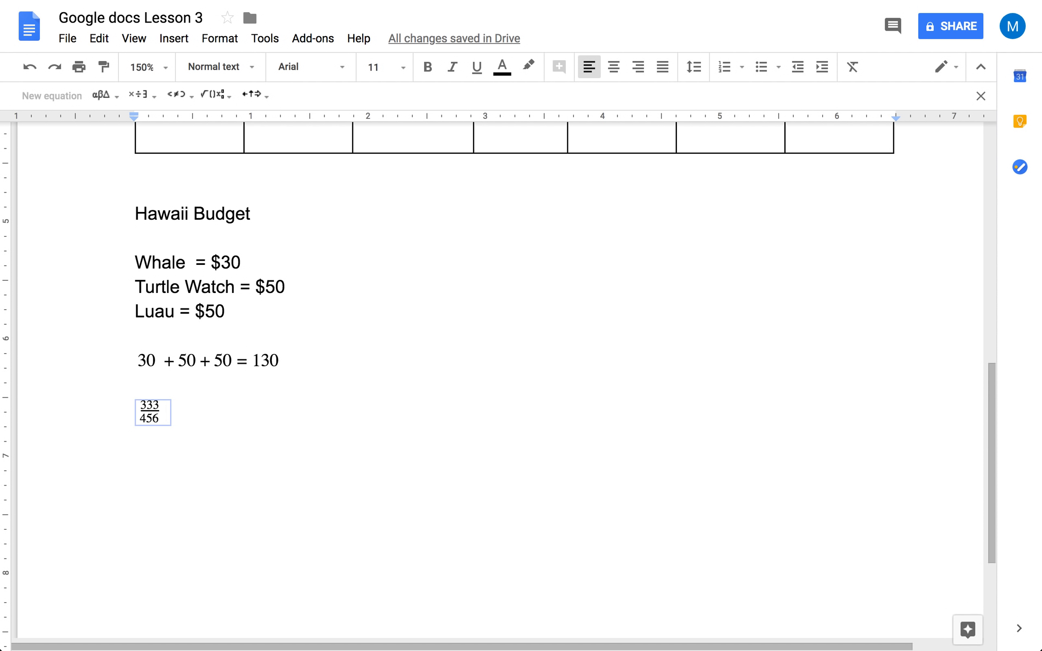
type("+ ")
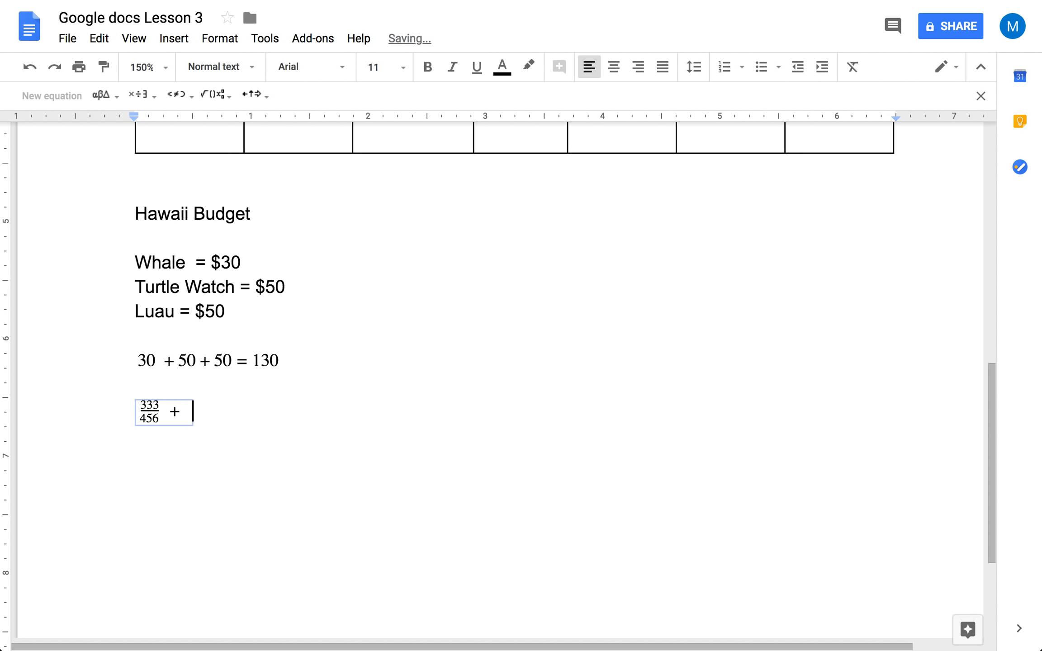
type("275 = ?")
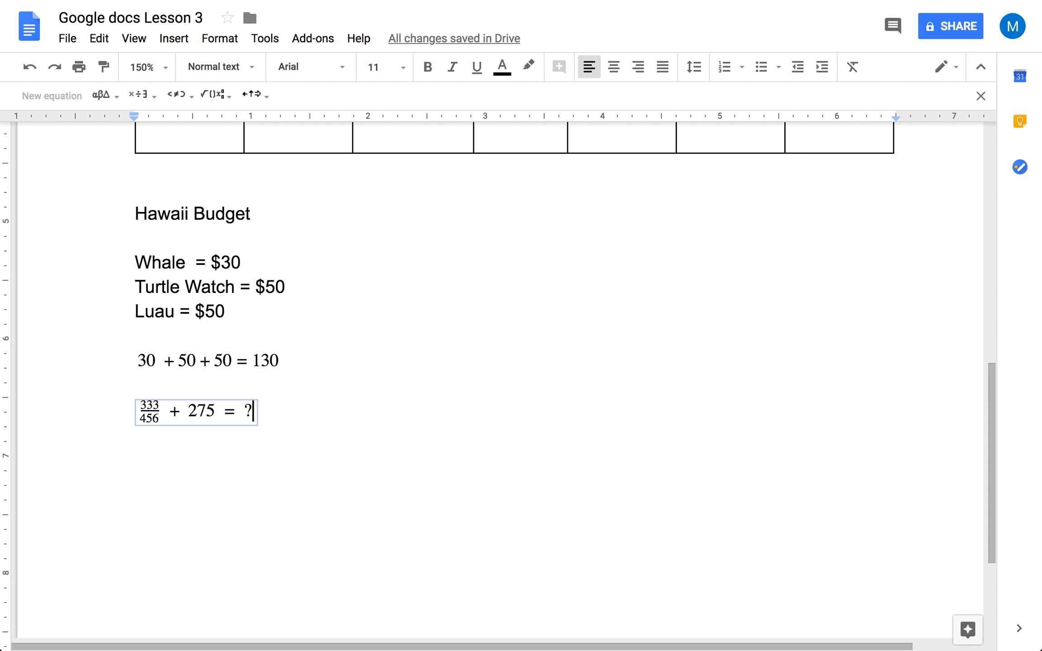
Replace the "= ?" ending of the second equation with < 276.
key("BackSpace")
key("BackSpace")
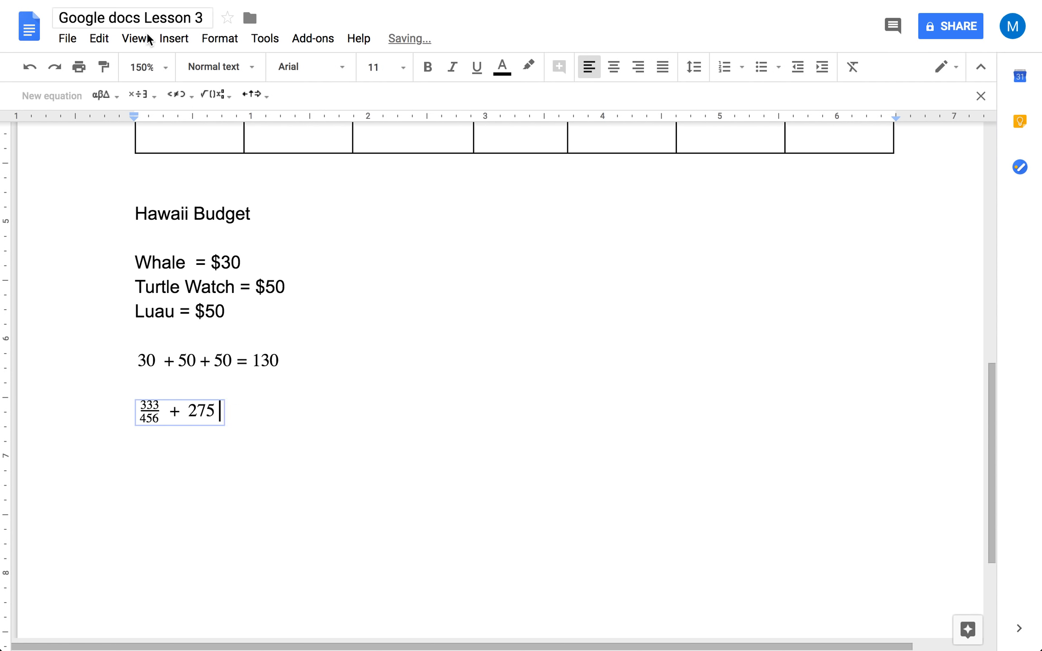
left_click(231, 107)
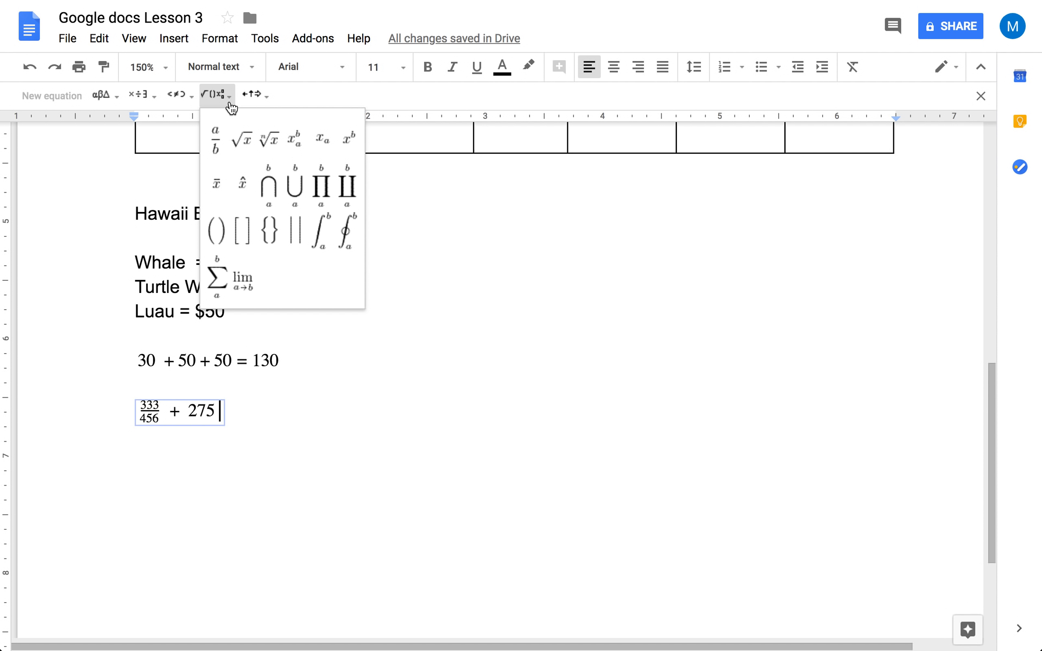
left_click(178, 95)
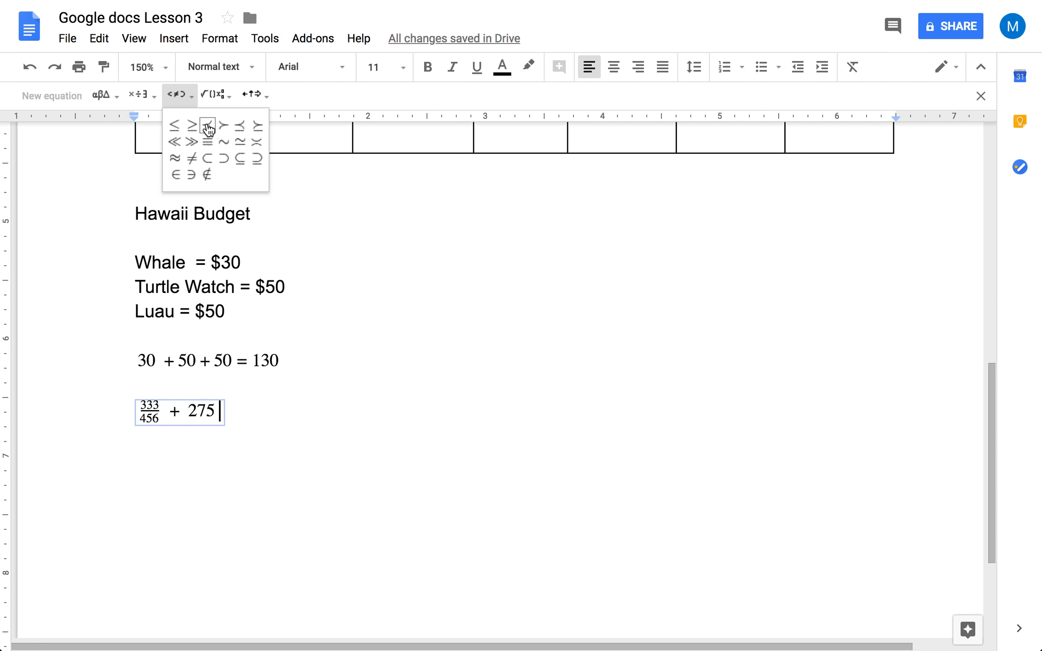
left_click(218, 414)
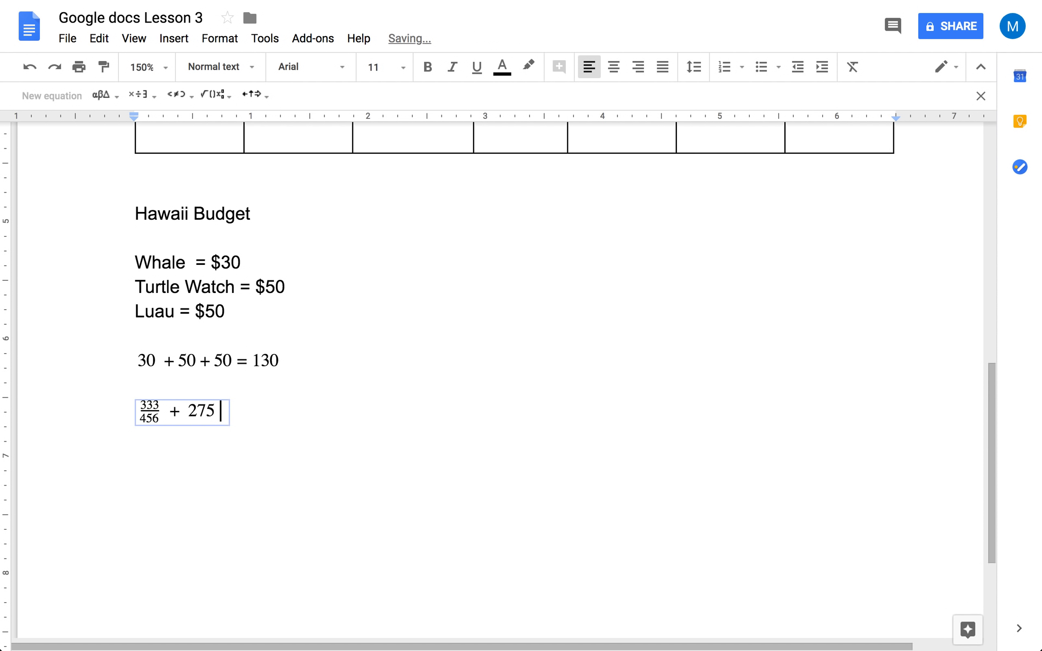
type("< ")
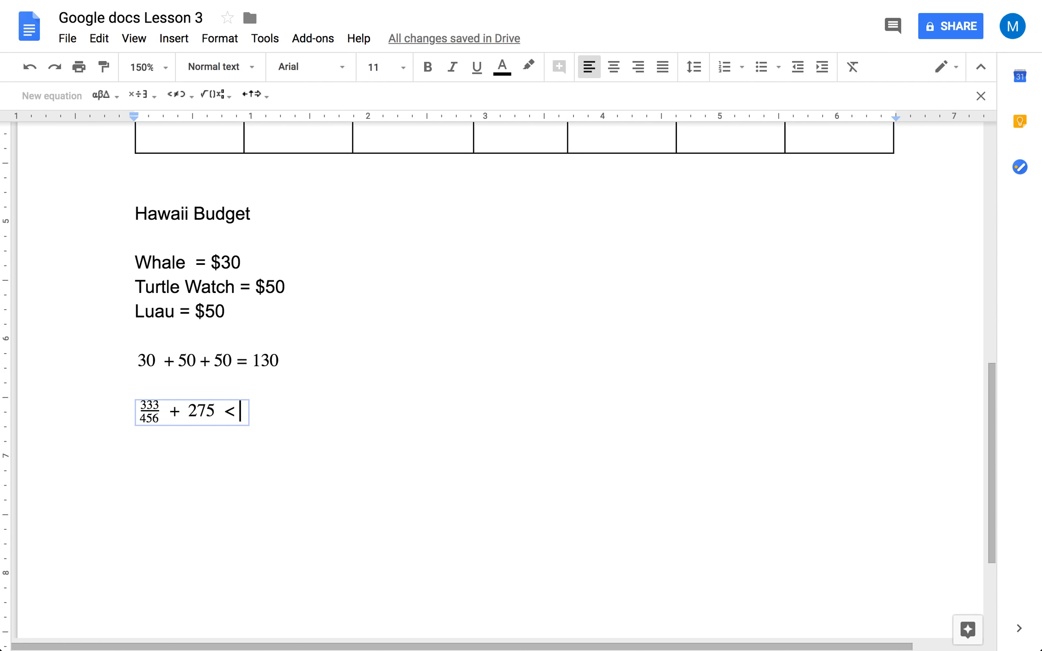
type("276")
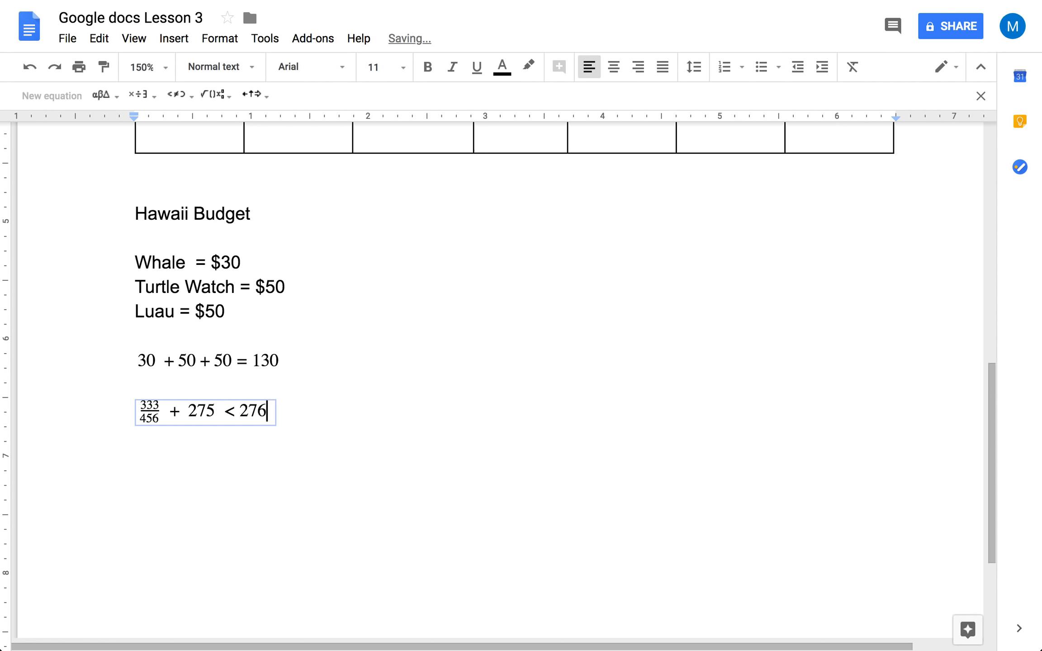
Exit the second equation and add two new lines below it.
left_click(314, 428)
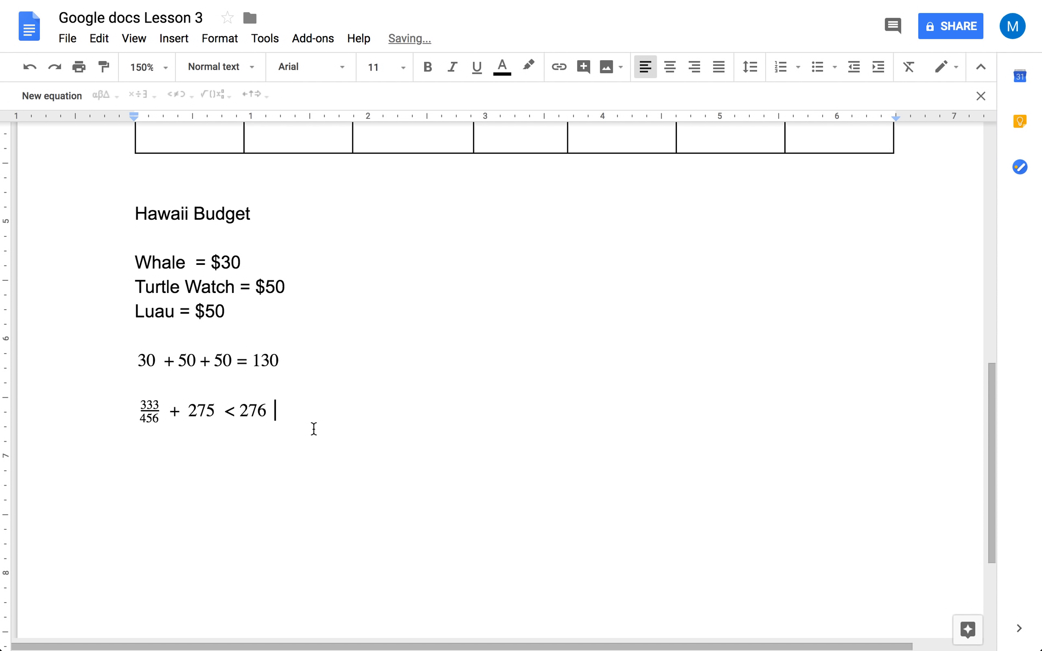
left_click(290, 407)
key("shift+Up")
left_click(352, 402)
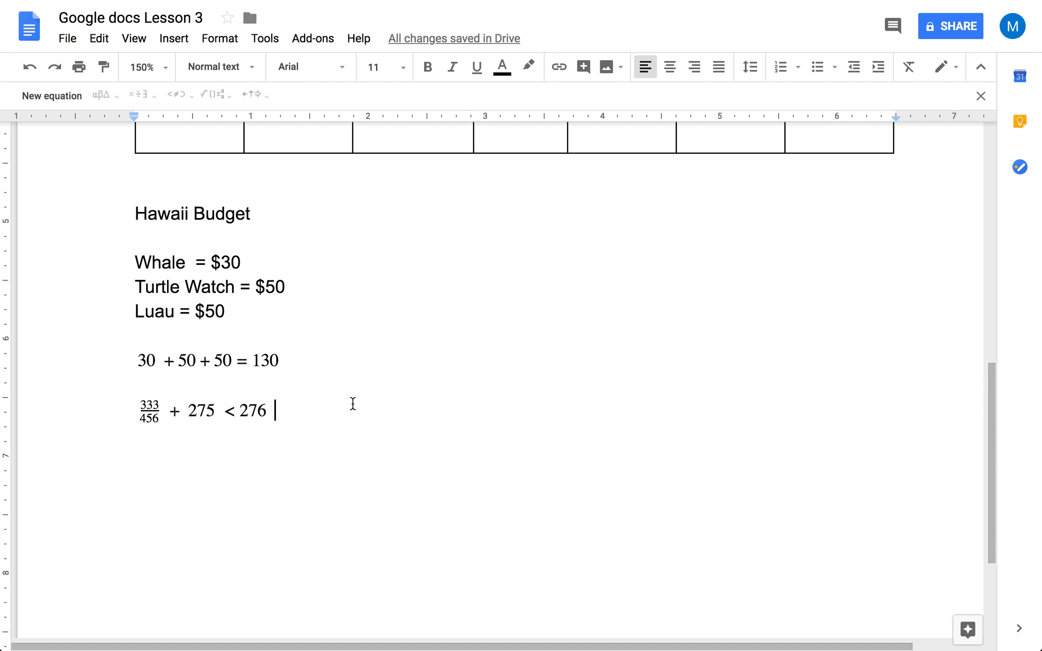
key("Return")
key("Return")
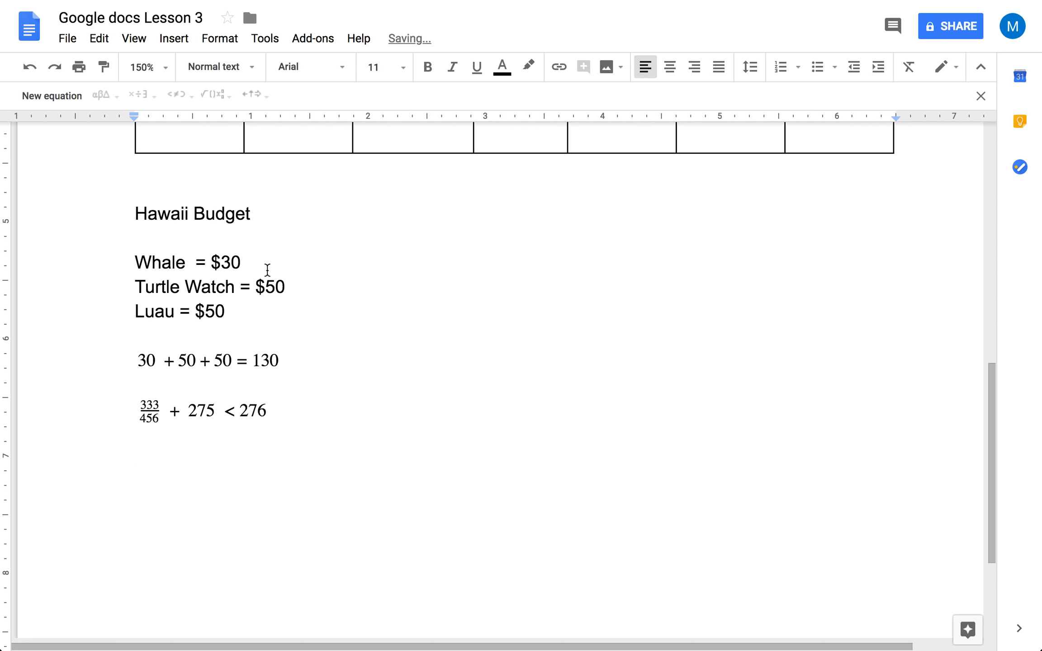
Find the square root symbol among the special characters by drawing it, and insert √ after the Hawaii Budget heading.
left_click(174, 39)
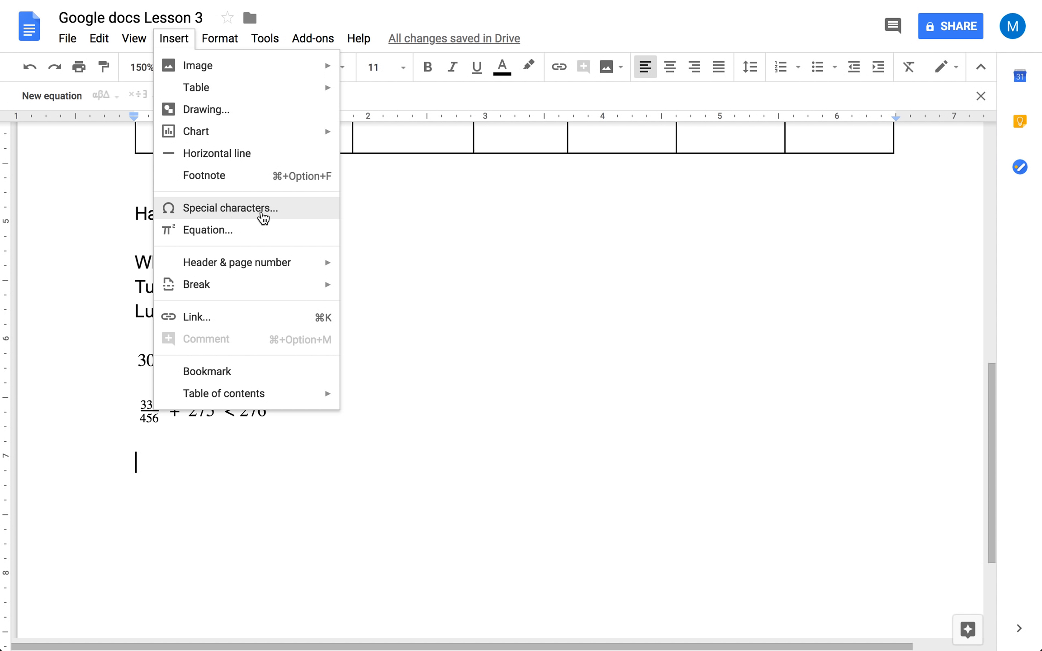
left_click(256, 208)
left_click(166, 501)
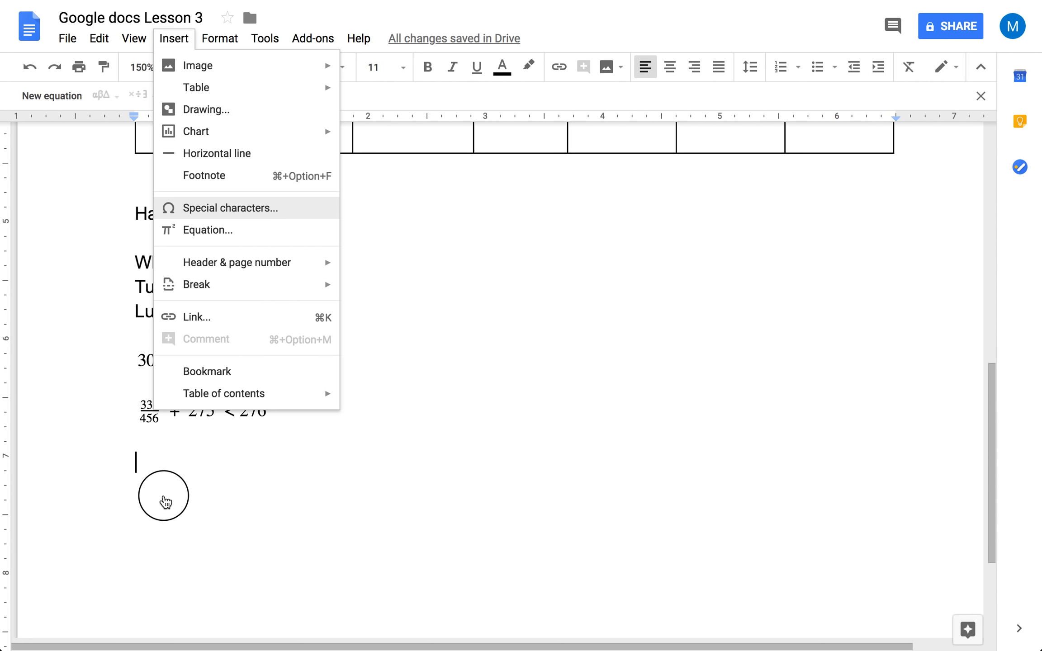
left_click(274, 209)
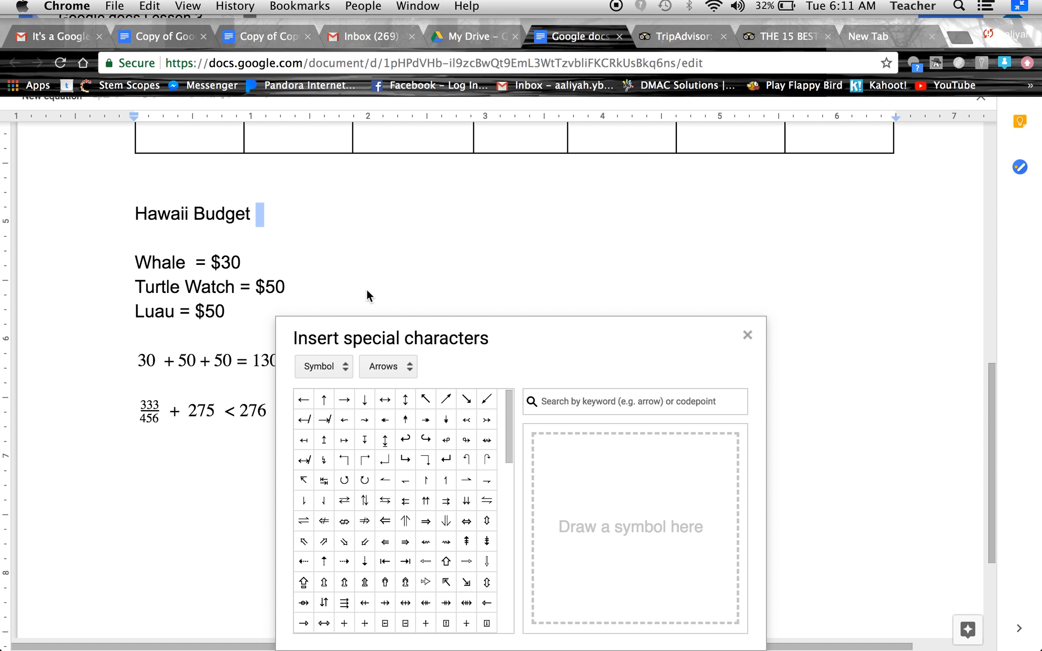
left_click_drag(453, 338, 527, 220)
mouse_move(651, 407)
left_mouse_down()
mouse_move(689, 344)
mouse_move(772, 337)
left_mouse_up()
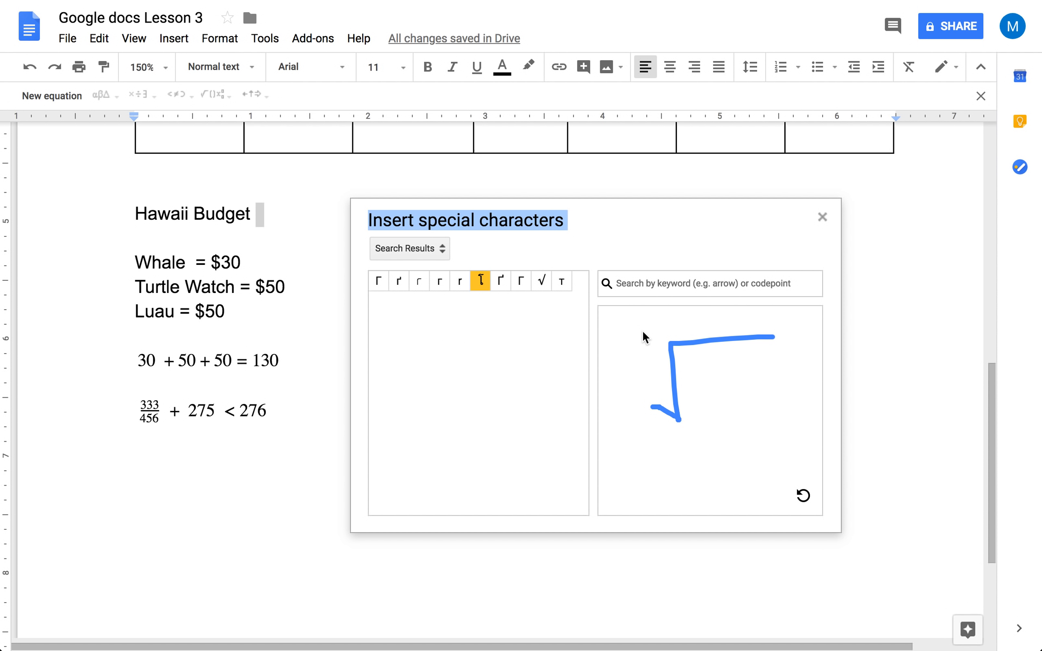
left_click(542, 282)
left_click(175, 452)
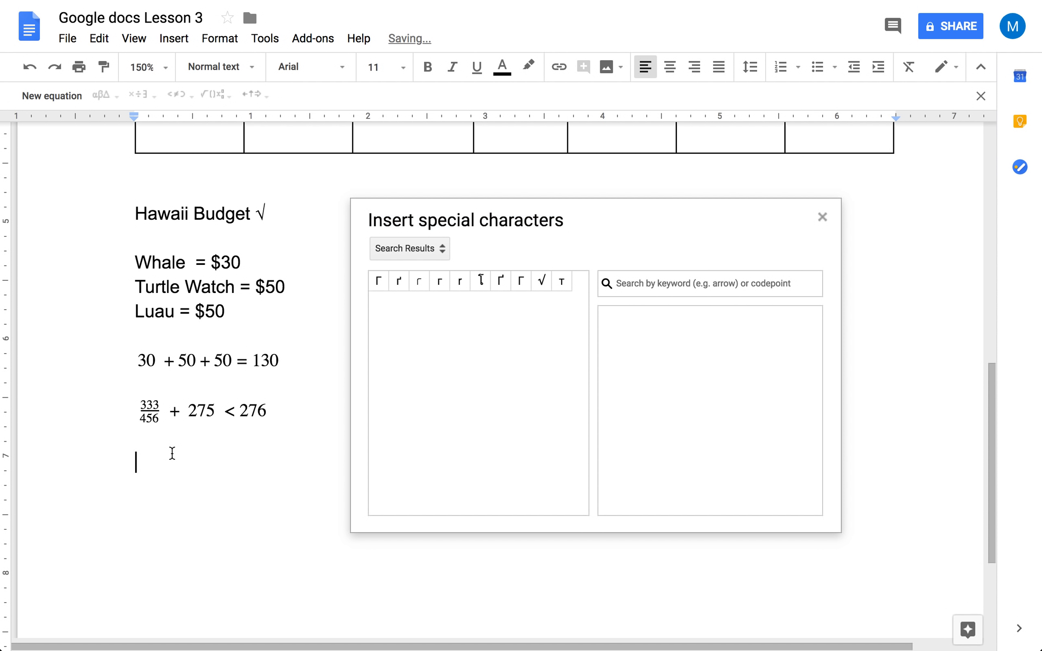
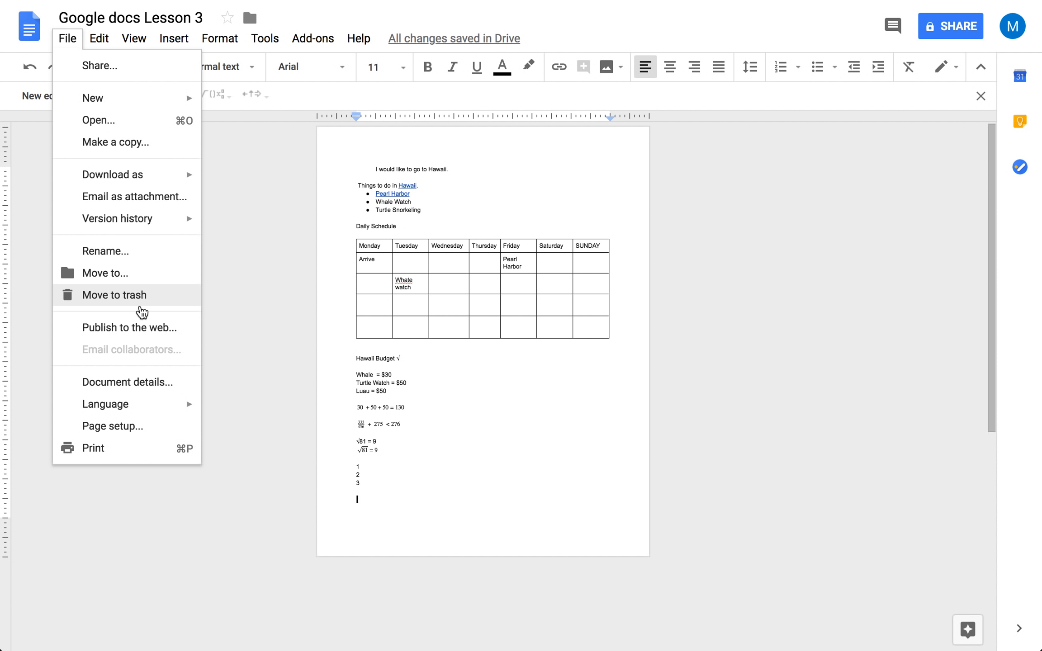
Change the page orientation to landscape and check how the content flows across the pages.
left_click(138, 425)
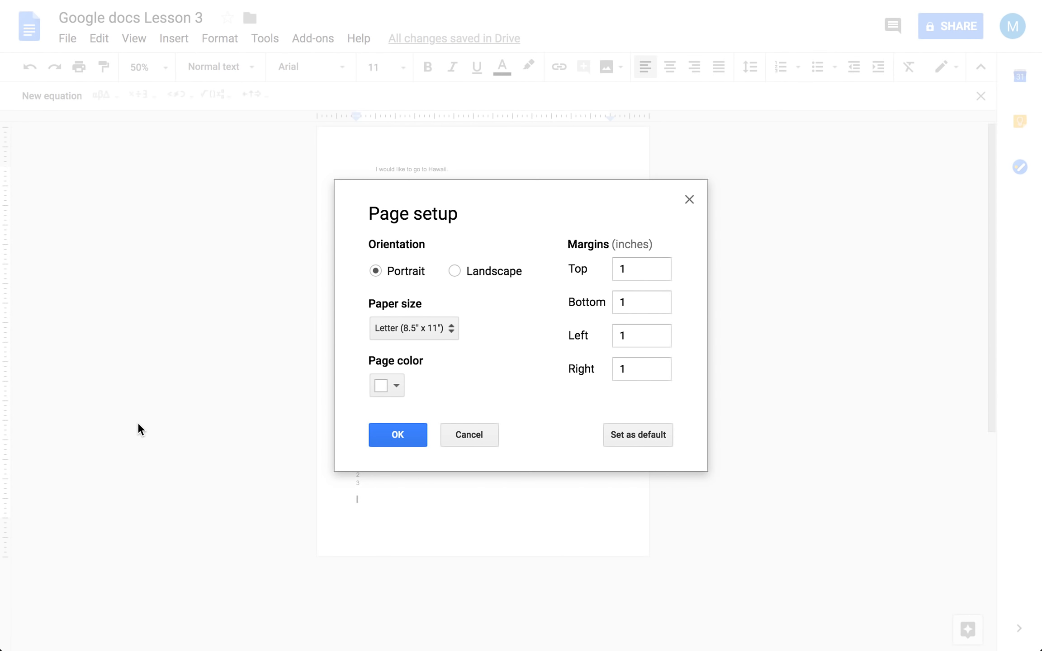
left_click(472, 270)
left_click(387, 433)
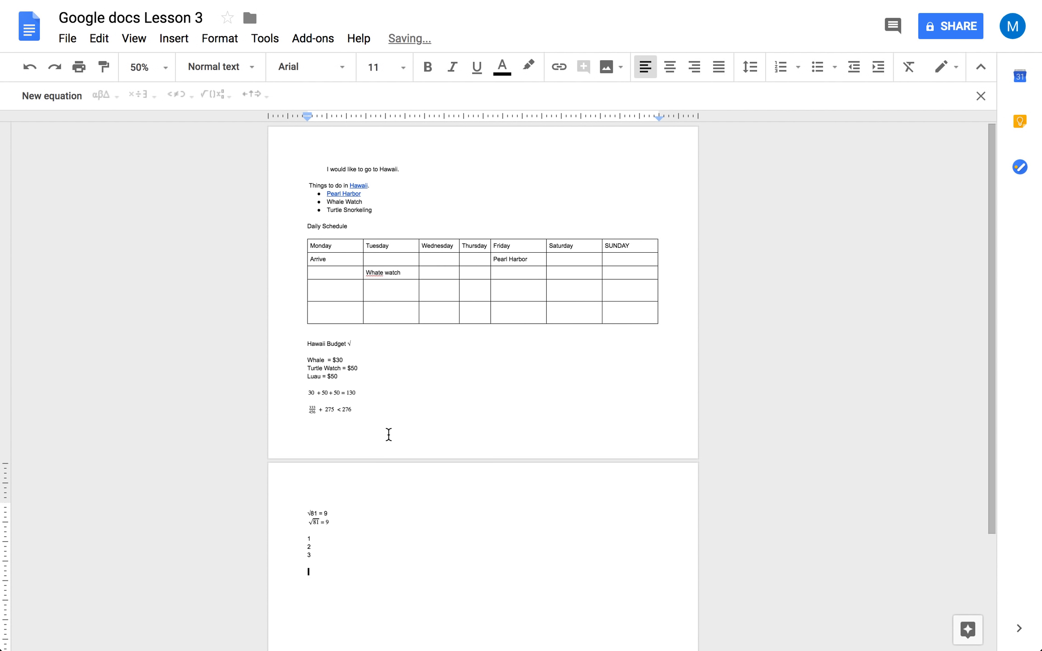
scroll(481, 451, "down", 3)
scroll(481, 451, "up", 3)
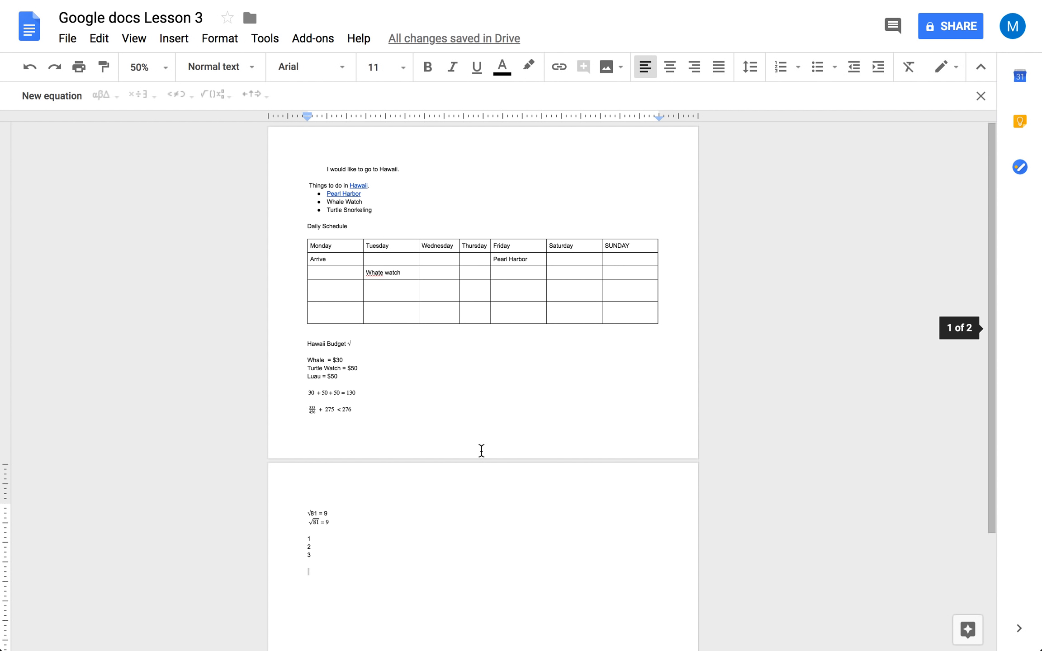
scroll(481, 450, "down", 3)
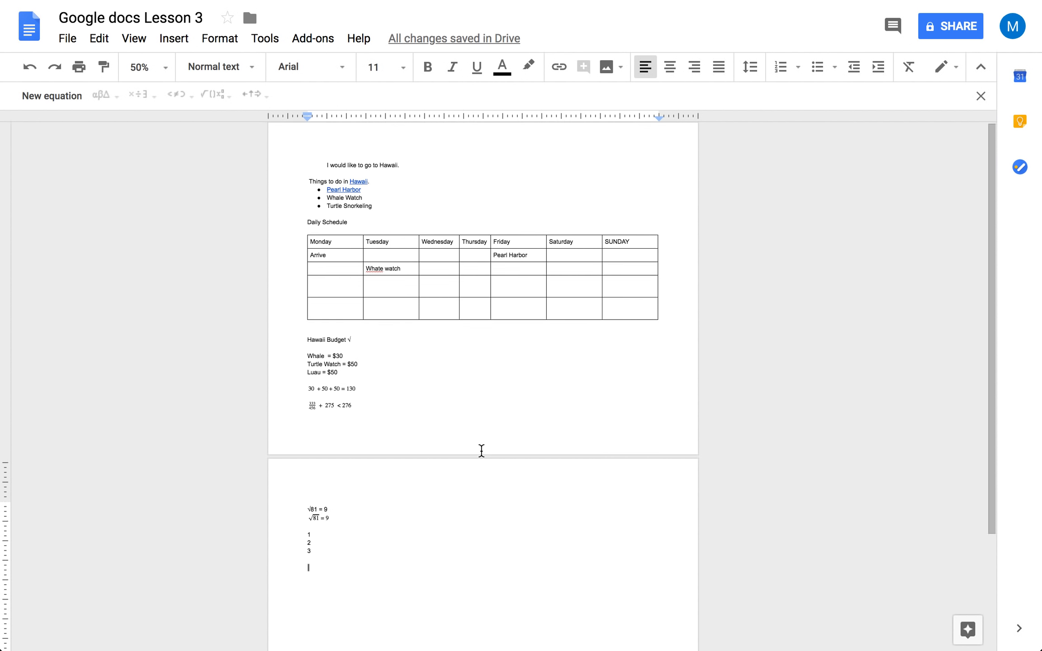
scroll(481, 450, "up", 3)
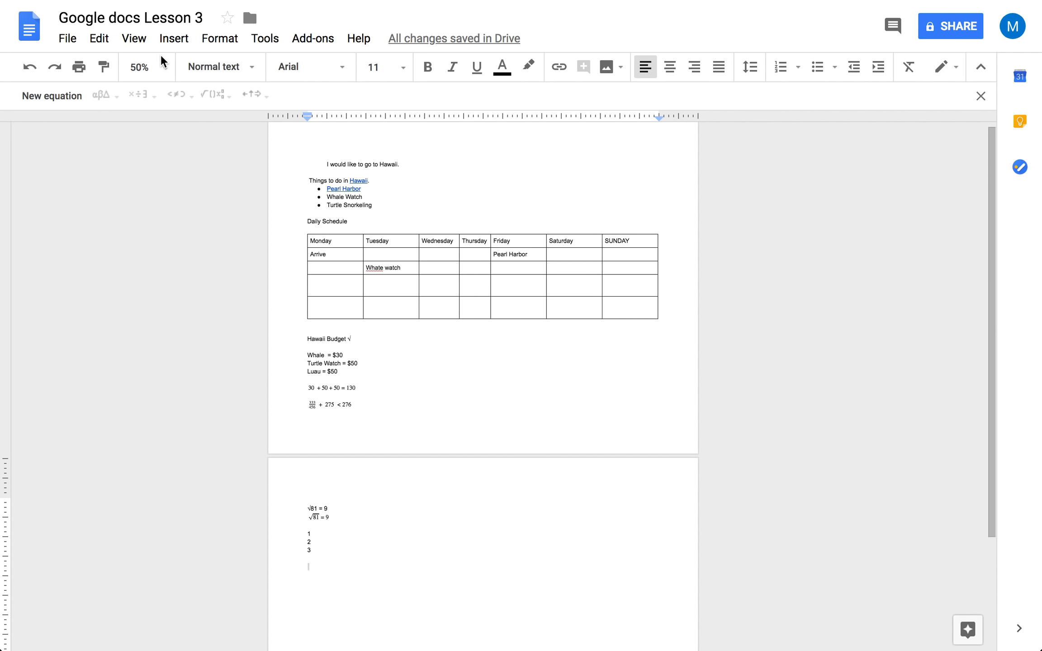
Set the zoom to 100% and look over the landscape document's list, schedule table and budget.
left_click(154, 67)
left_click(163, 194)
scroll(351, 326, "up", 1)
scroll(352, 327, "down", 2)
scroll(352, 326, "down", 4)
scroll(351, 325, "up", 5)
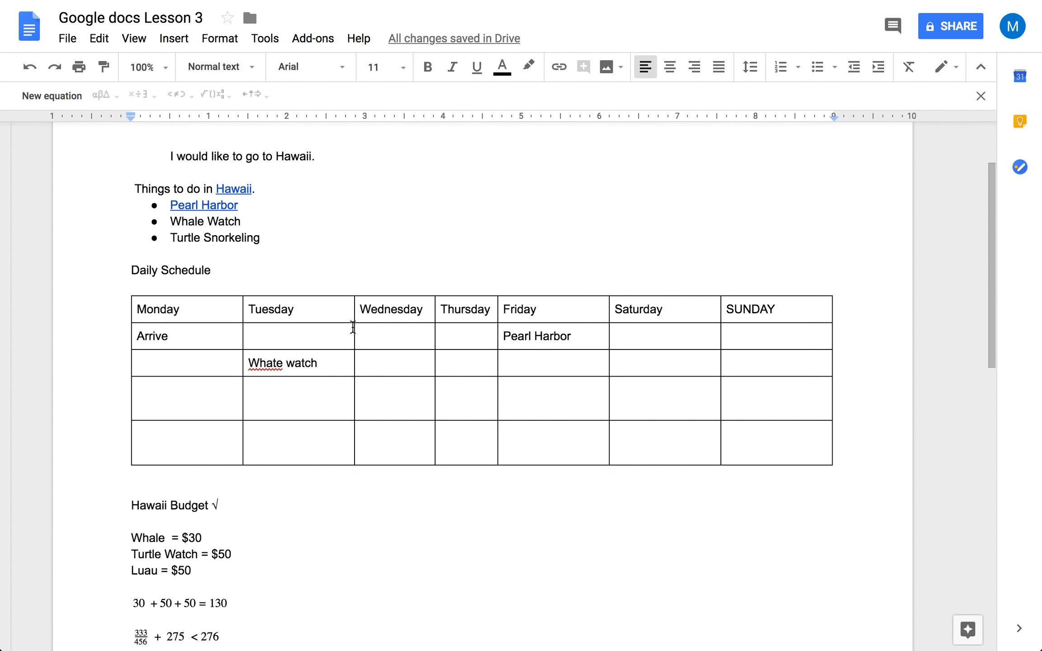
scroll(375, 336, "up", 1)
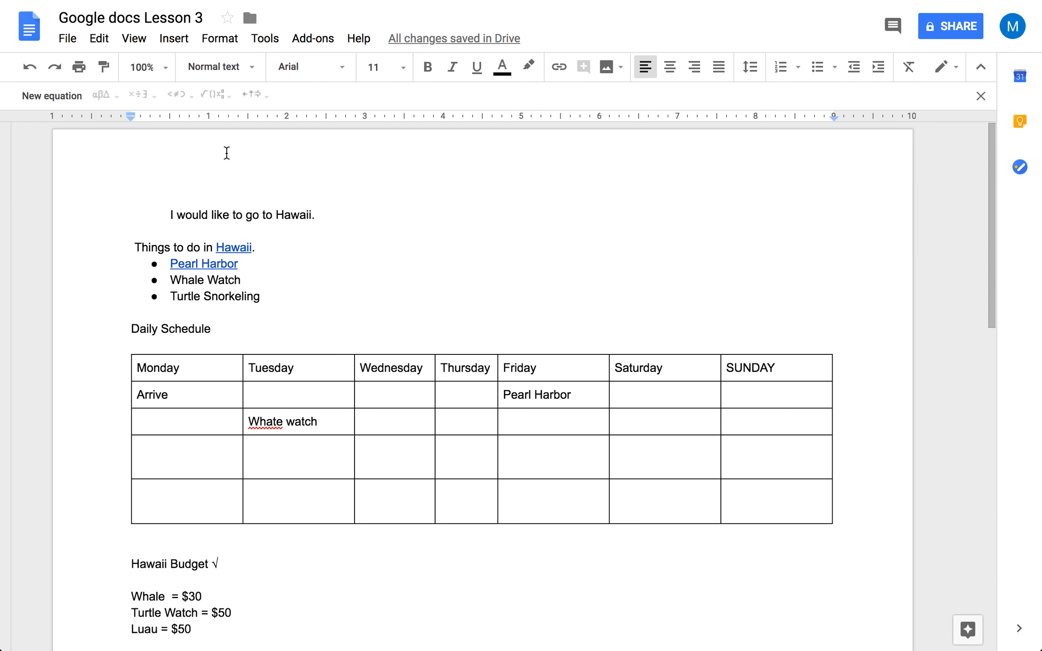
Set the page orientation back to portrait.
left_click(72, 37)
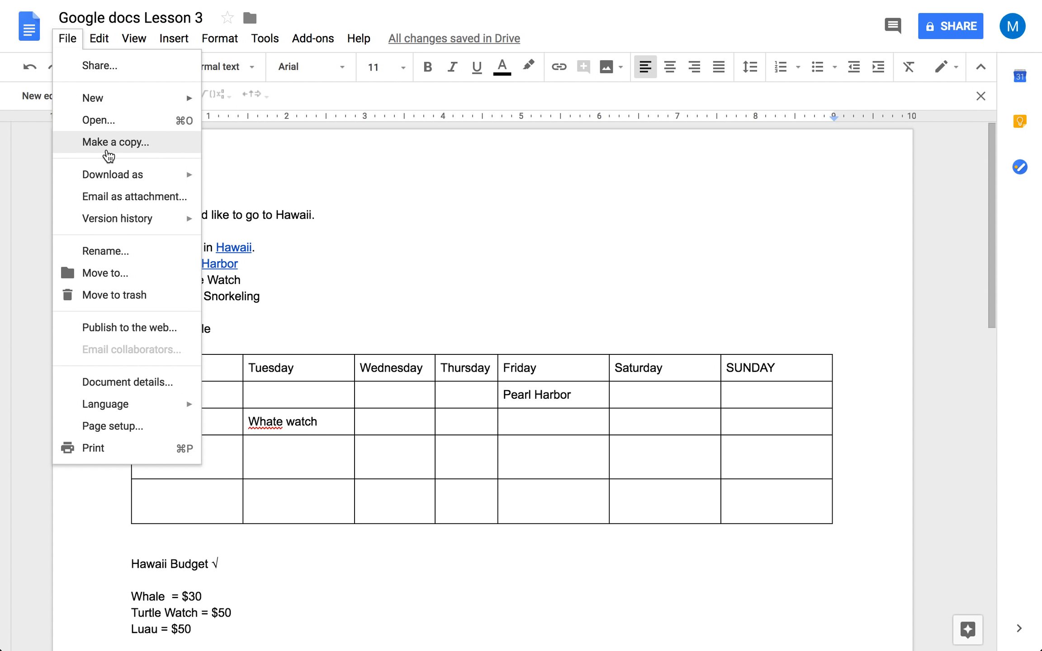
left_click(127, 426)
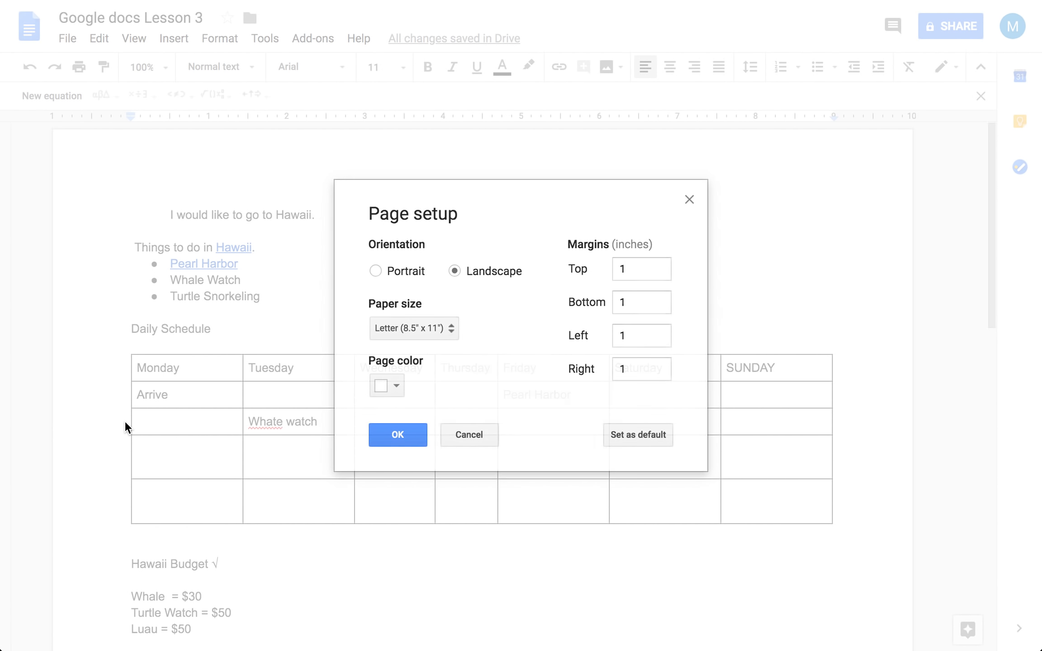
left_click(393, 276)
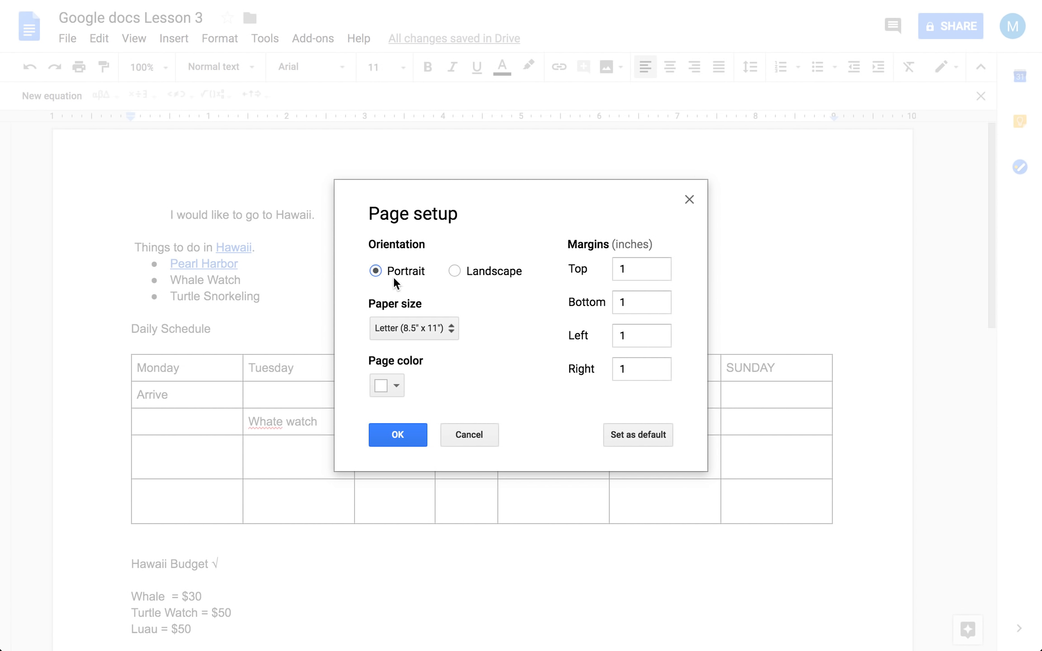
left_click(416, 434)
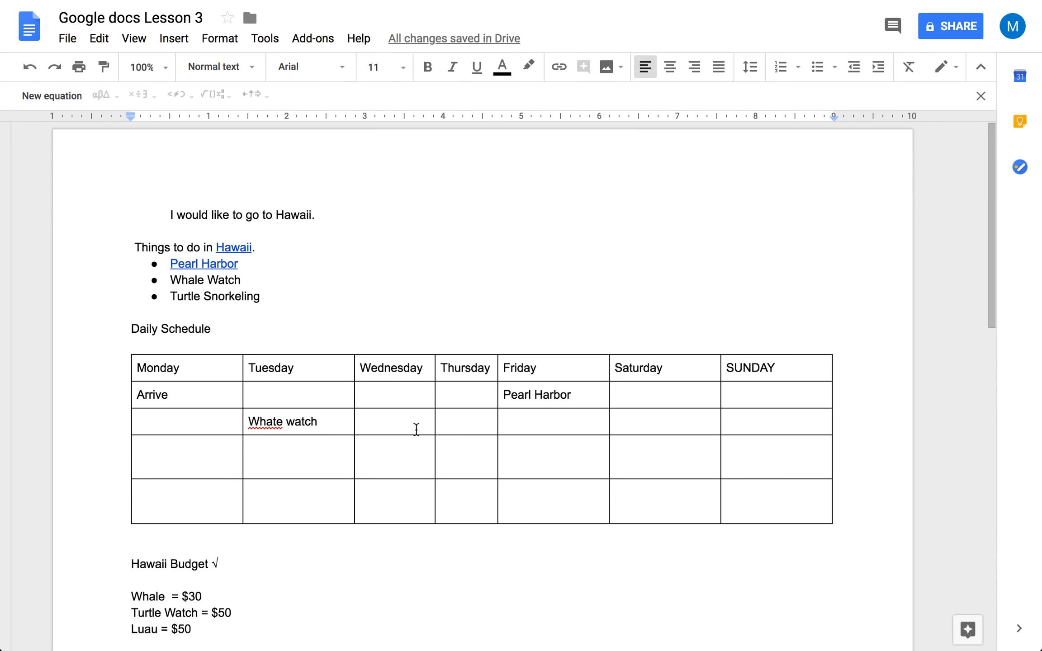
Set the page orientation to landscape in the page setup.
left_click(68, 38)
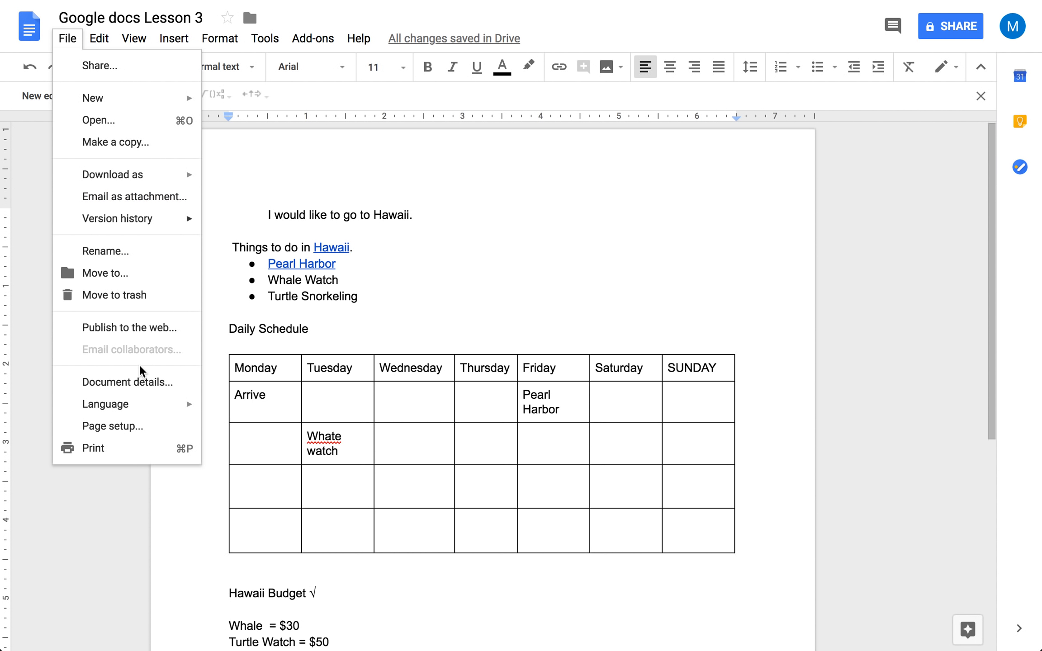
left_click(109, 426)
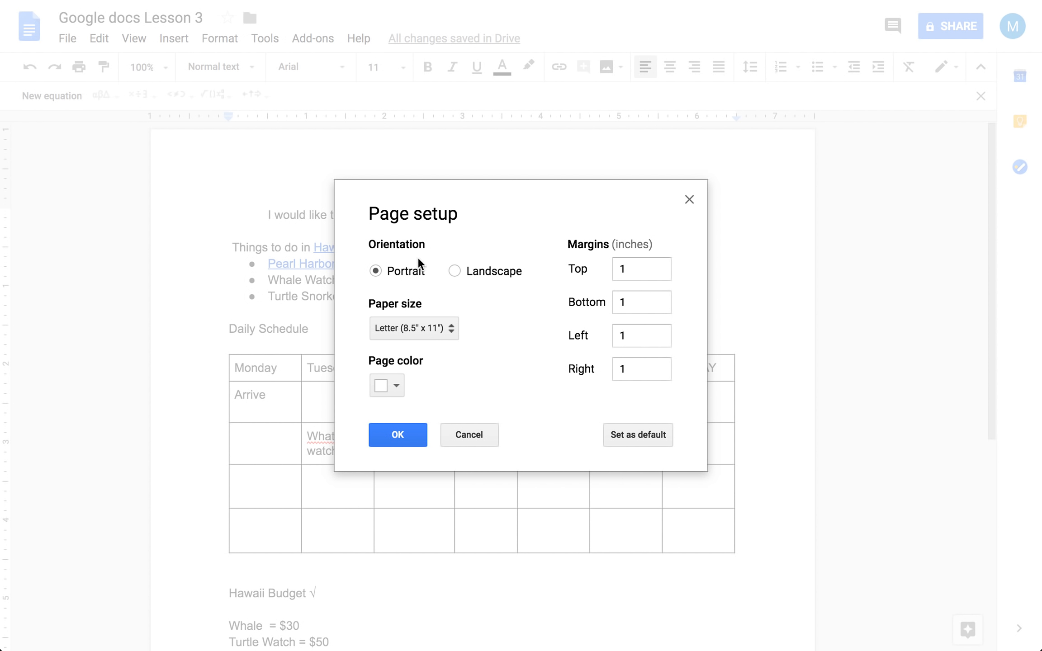
left_click(478, 270)
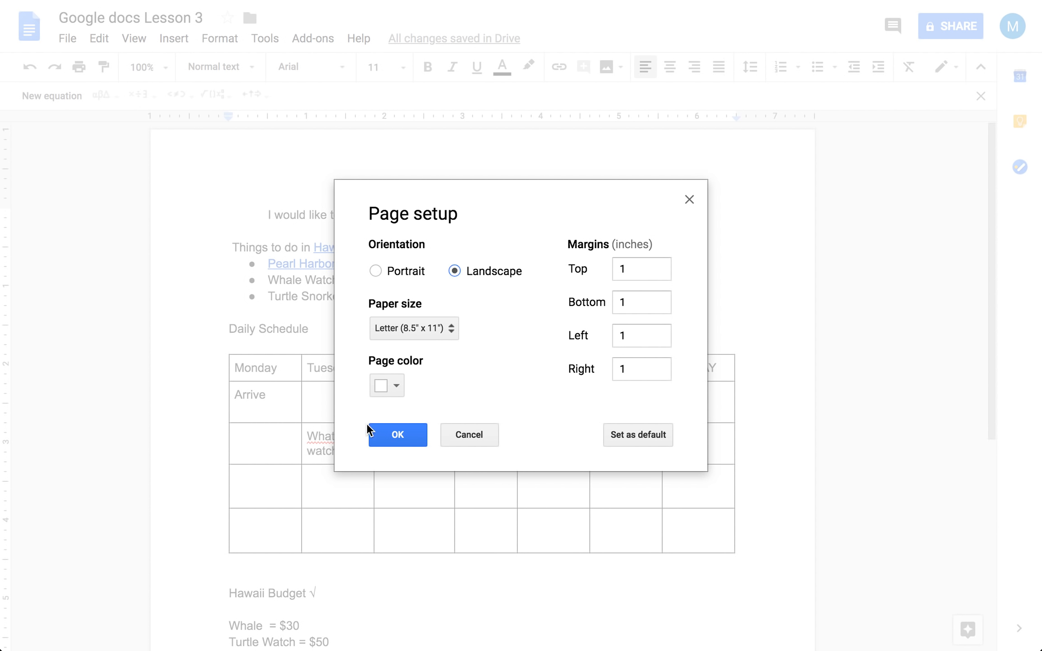
left_click(401, 429)
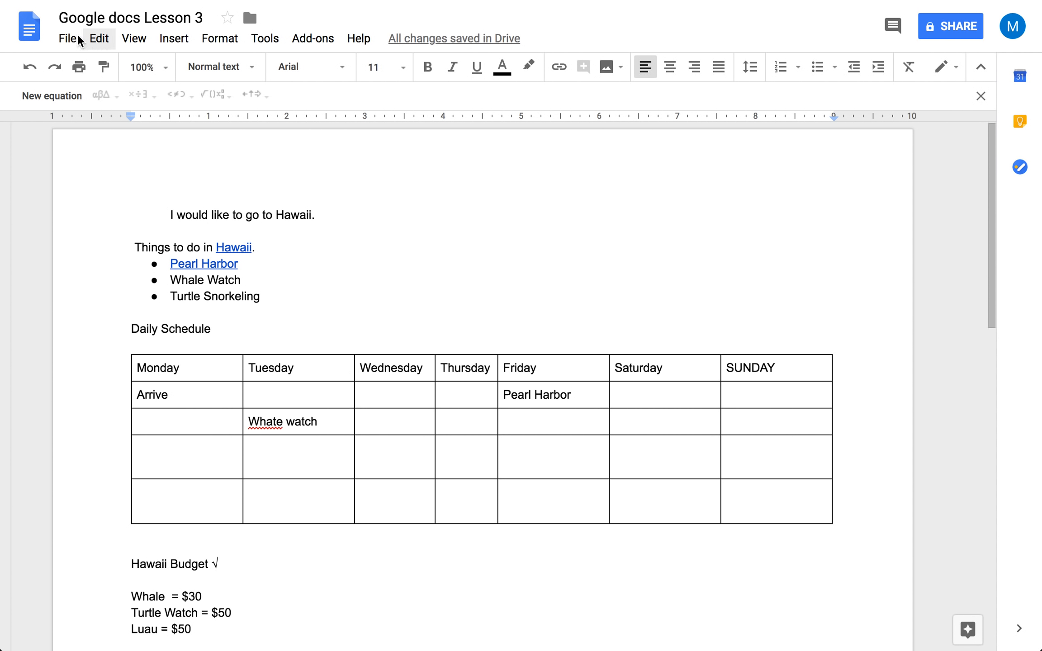
Set the document's page color to a medium muted green in the page setup.
left_click(70, 38)
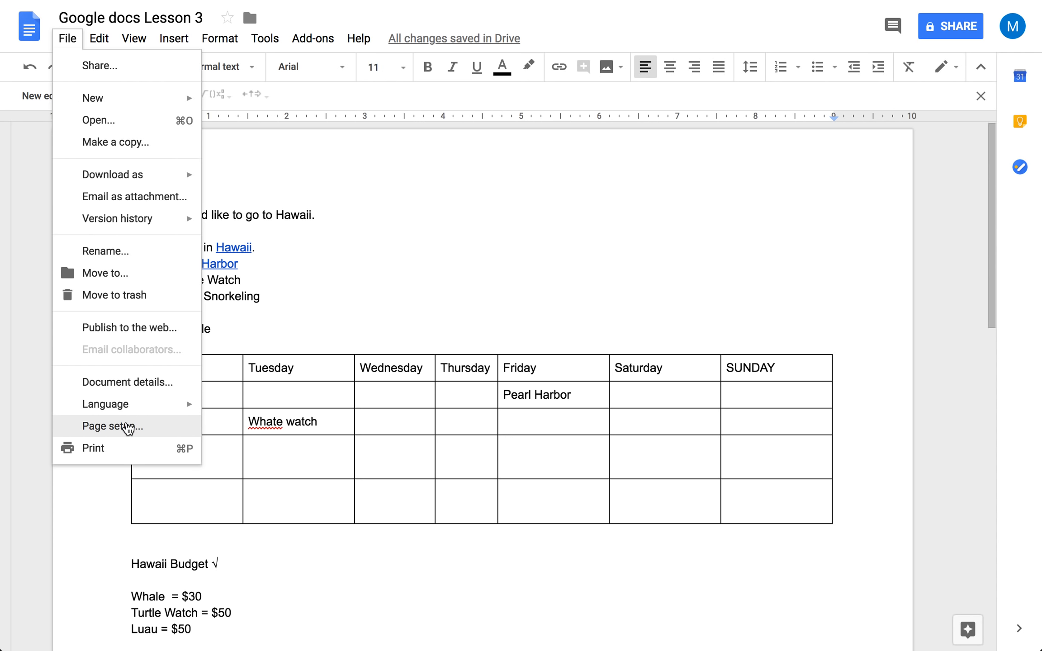
left_click(125, 425)
left_click(397, 387)
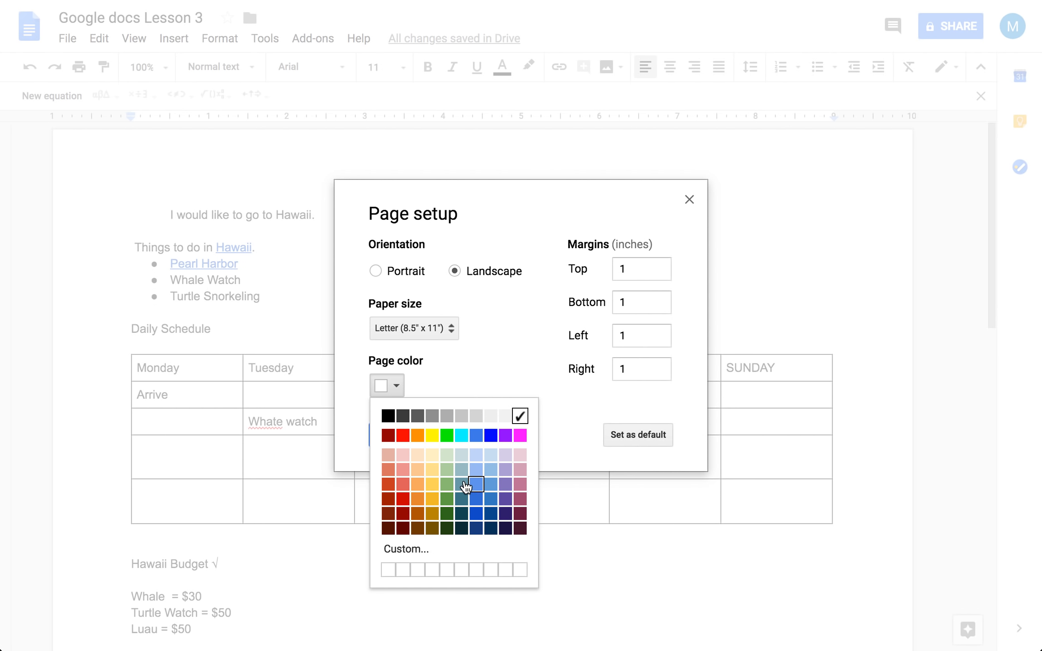
left_click(447, 480)
left_click(415, 433)
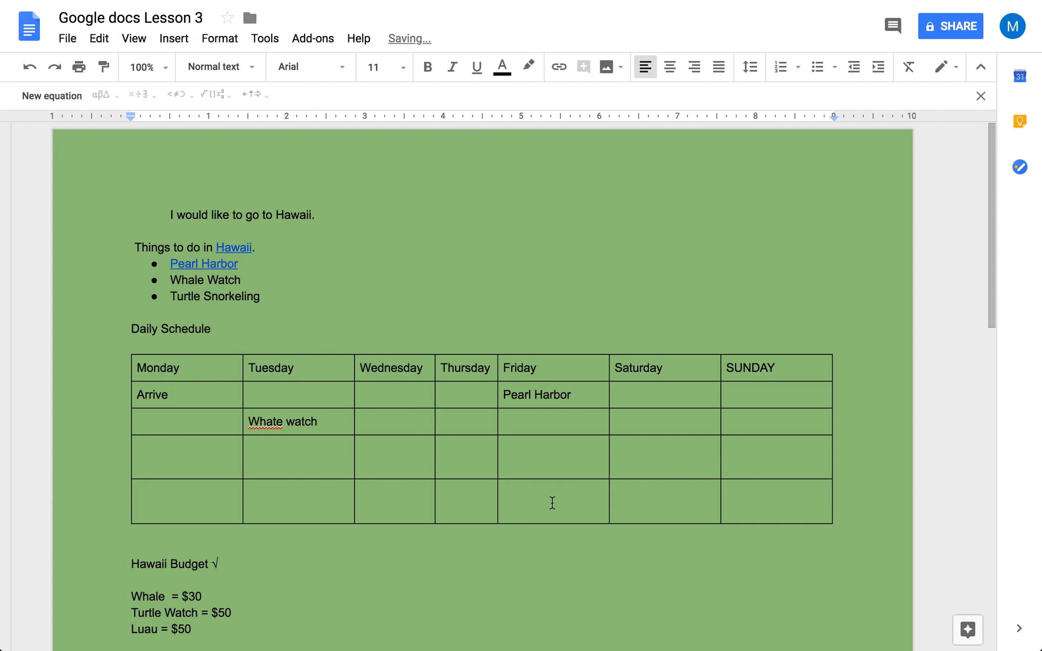
Use voice typing below the numbers 1 to 3 to dictate "When you start to talk it will type what you speak" and sentences about space and astronauts.
scroll(552, 503, "down", 9)
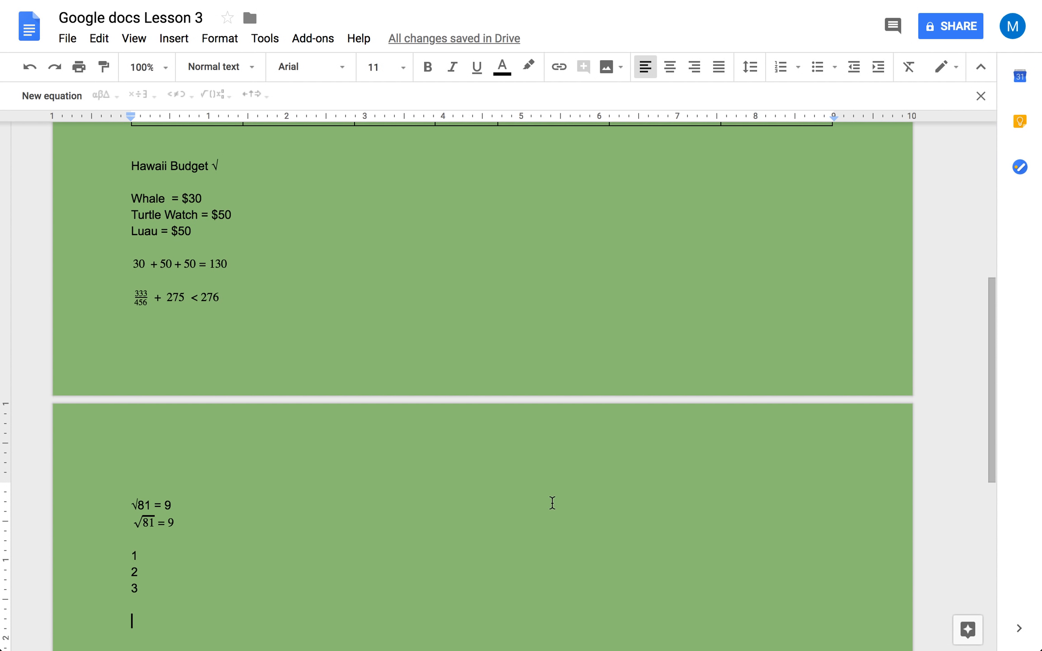
scroll(552, 502, "down", 10)
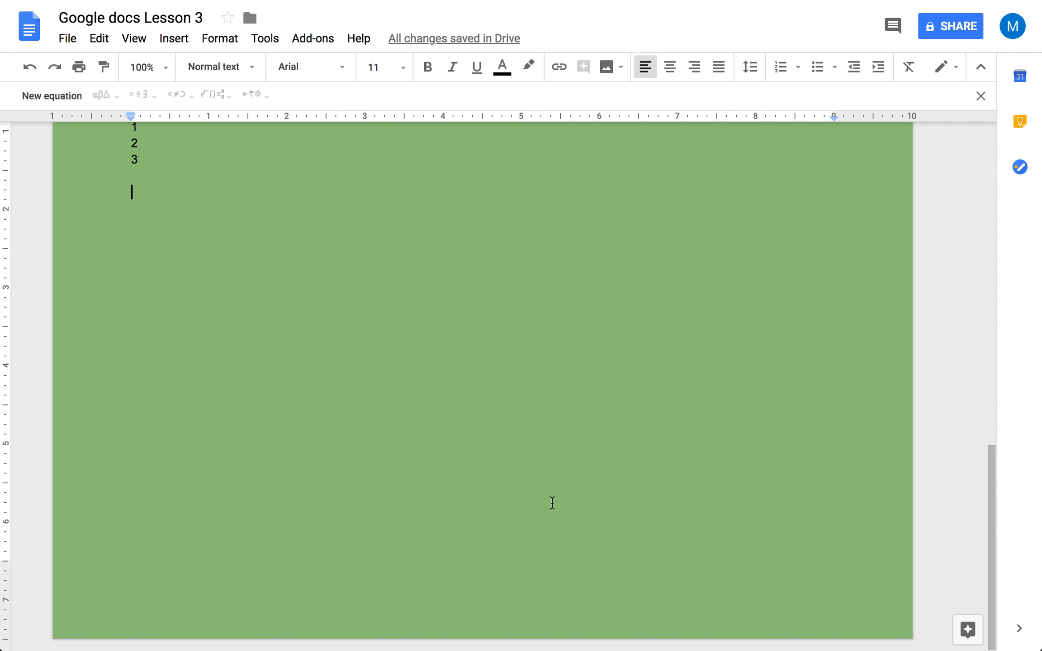
left_click(280, 40)
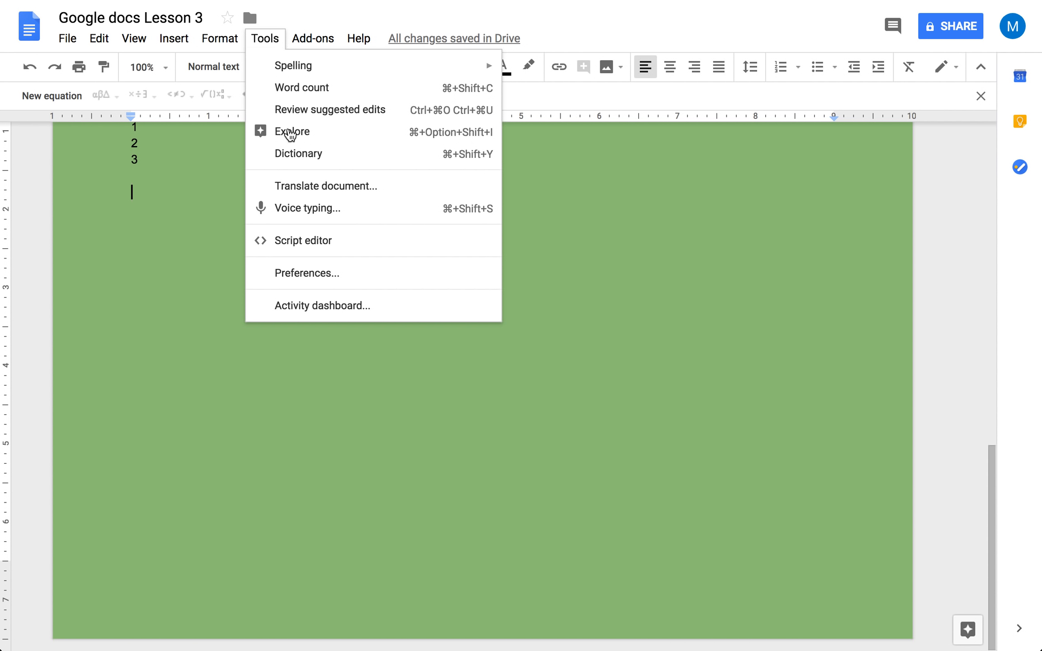
left_click(311, 212)
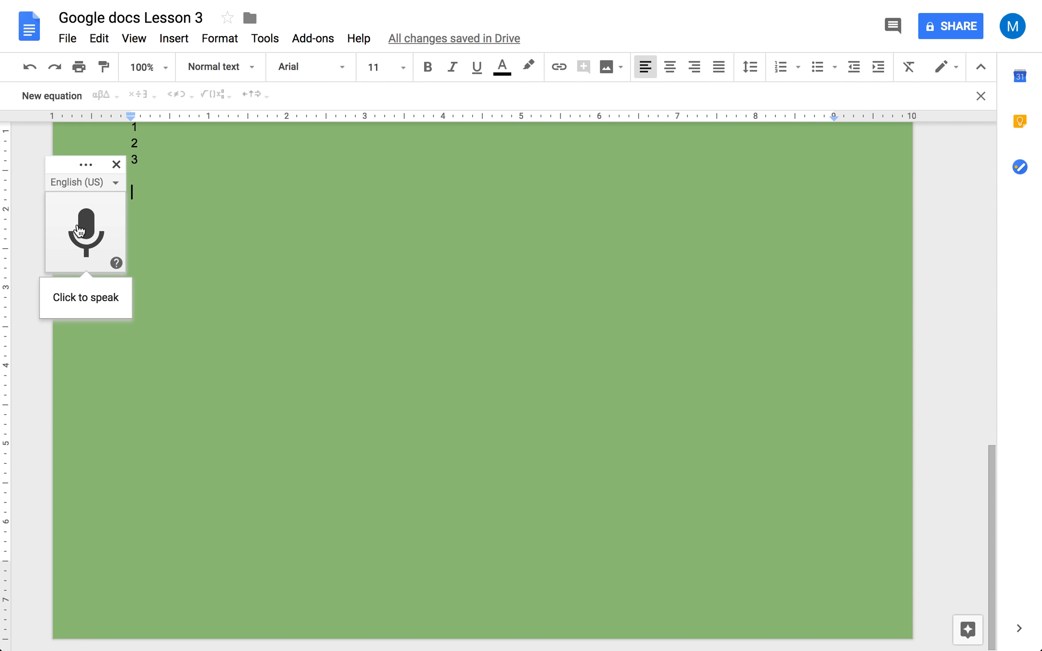
left_click_drag(86, 166, 961, 149)
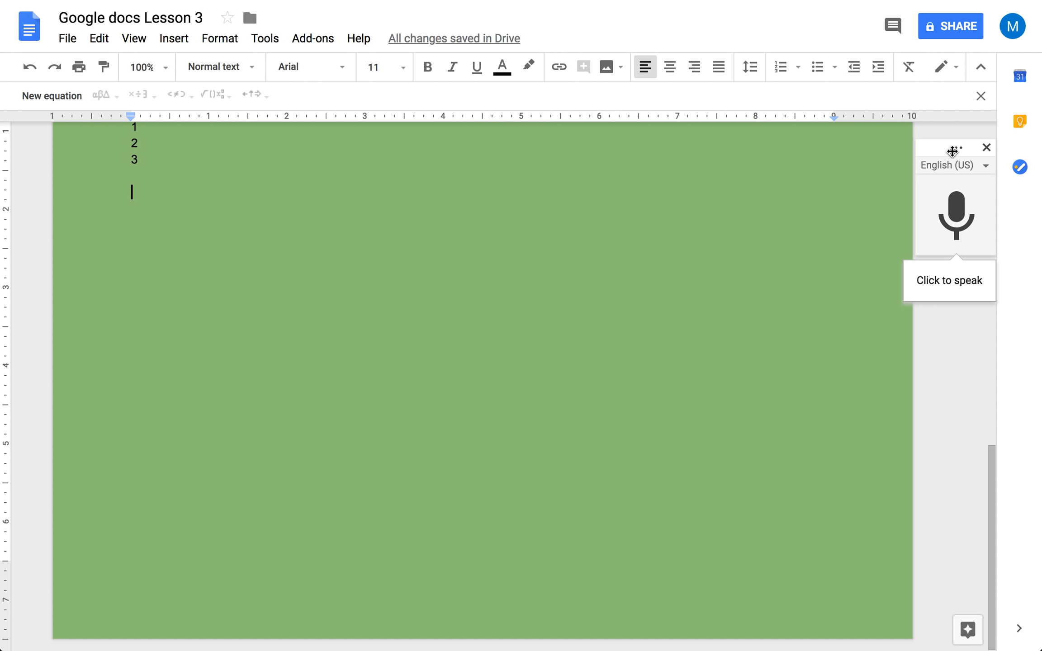
left_click(957, 231)
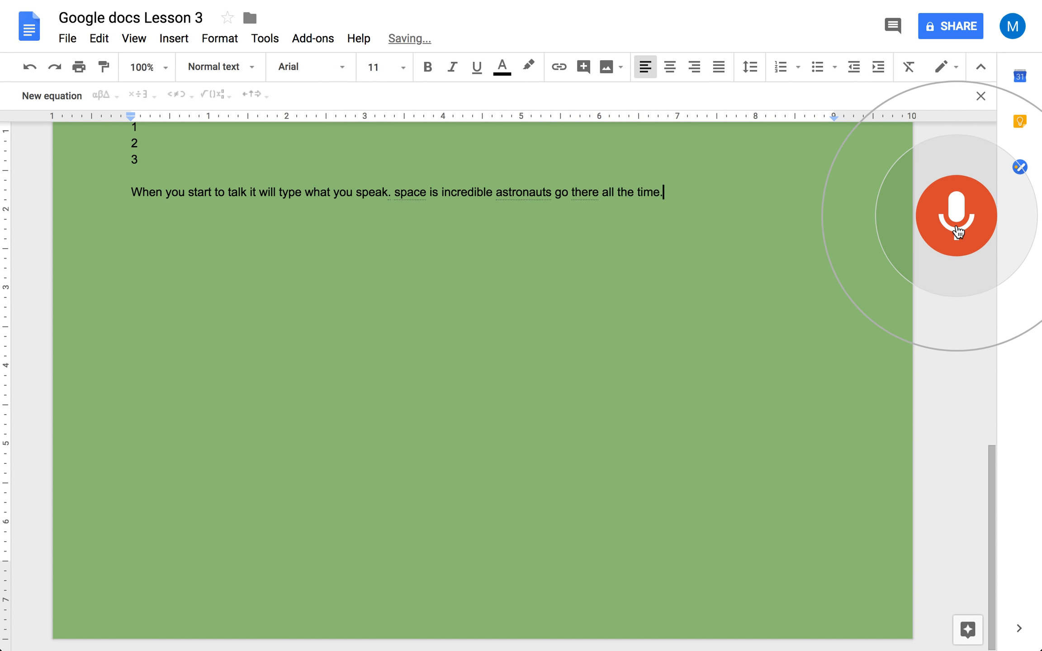
left_click(954, 212)
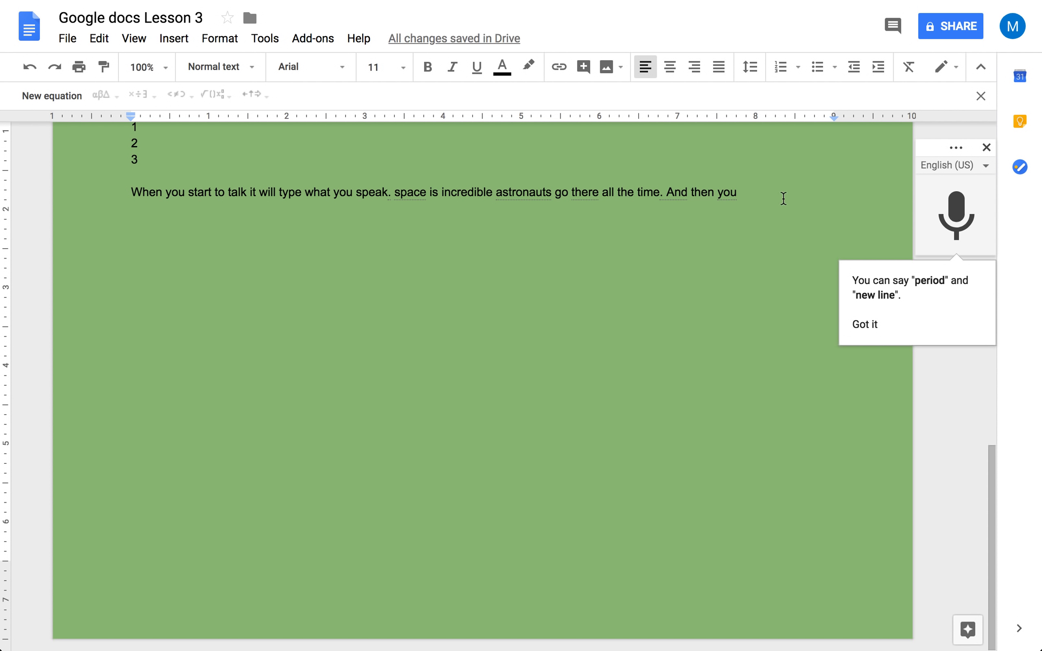
Delete the stray words "And then you" from the end of the dictated paragraph and start a new paragraph.
key("BackSpace")
key("BackSpace")
key("BackSpace")
key("BackSpace")
key("BackSpace")
key("BackSpace")
key("BackSpace")
key("BackSpace")
key("BackSpace")
key("BackSpace")
key("BackSpace")
key("BackSpace")
key("Return")
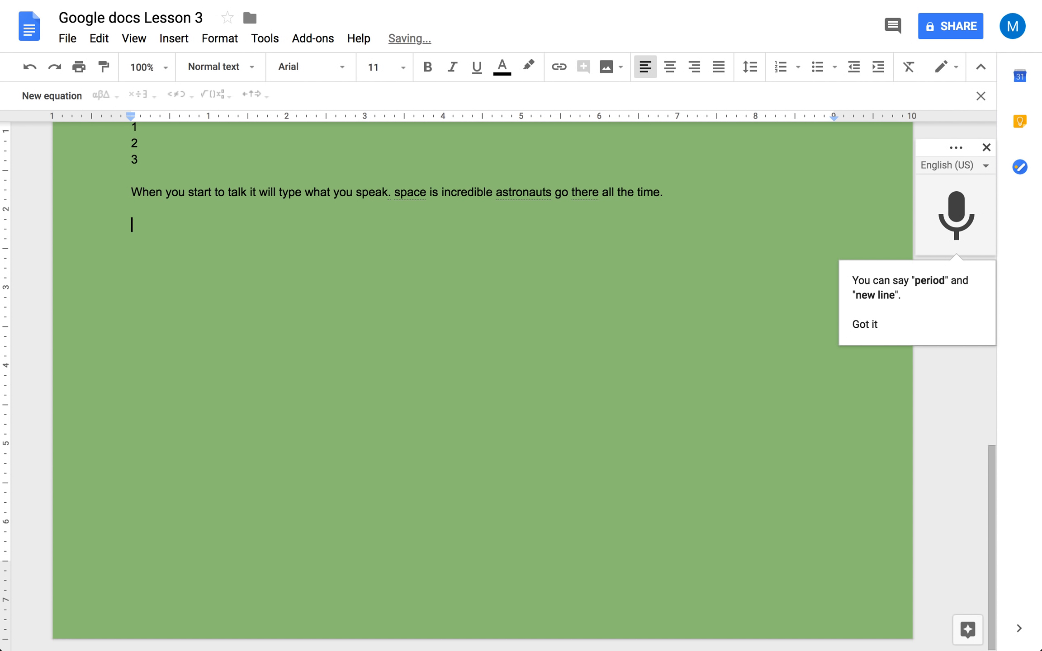
Dictate the line "There once was a man who had a dog named Sparky." and a second line about a cat.
left_click(865, 325)
left_click(968, 210)
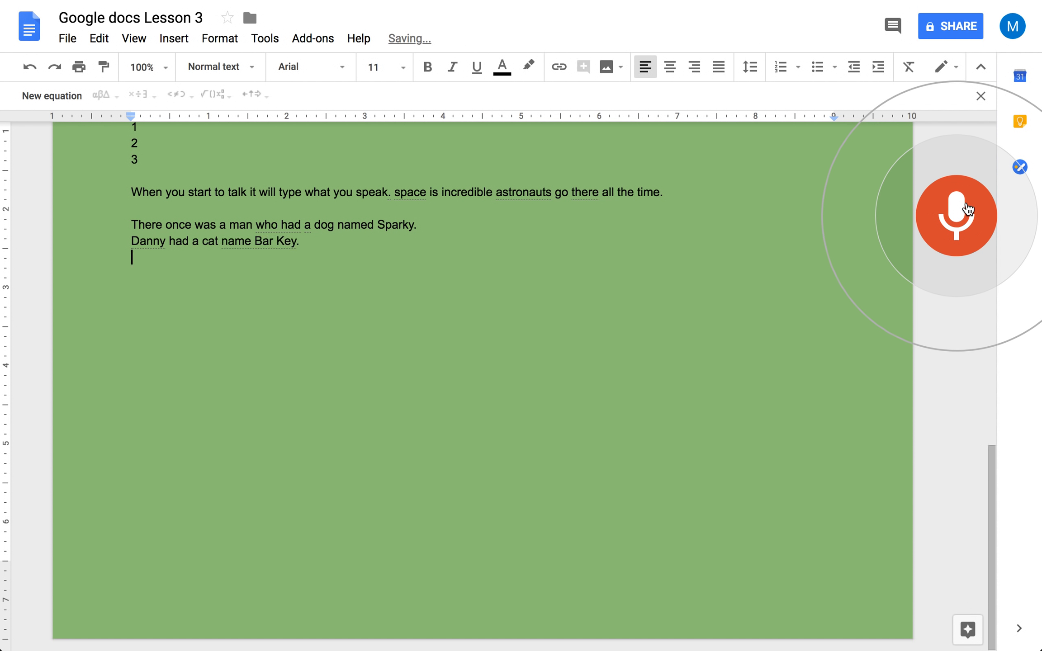
left_click(967, 209)
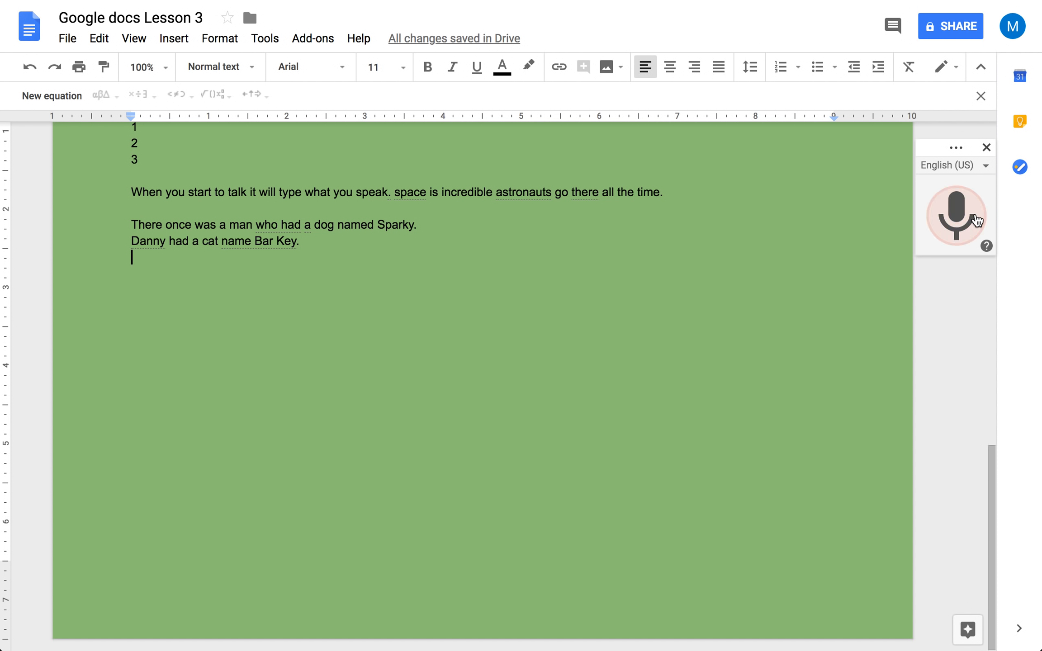
Correct the cat's name "Bar Key" to the single word "Barkey" in the second dictated line.
left_click(282, 241)
key("BackSpace")
key("BackSpace")
type("k")
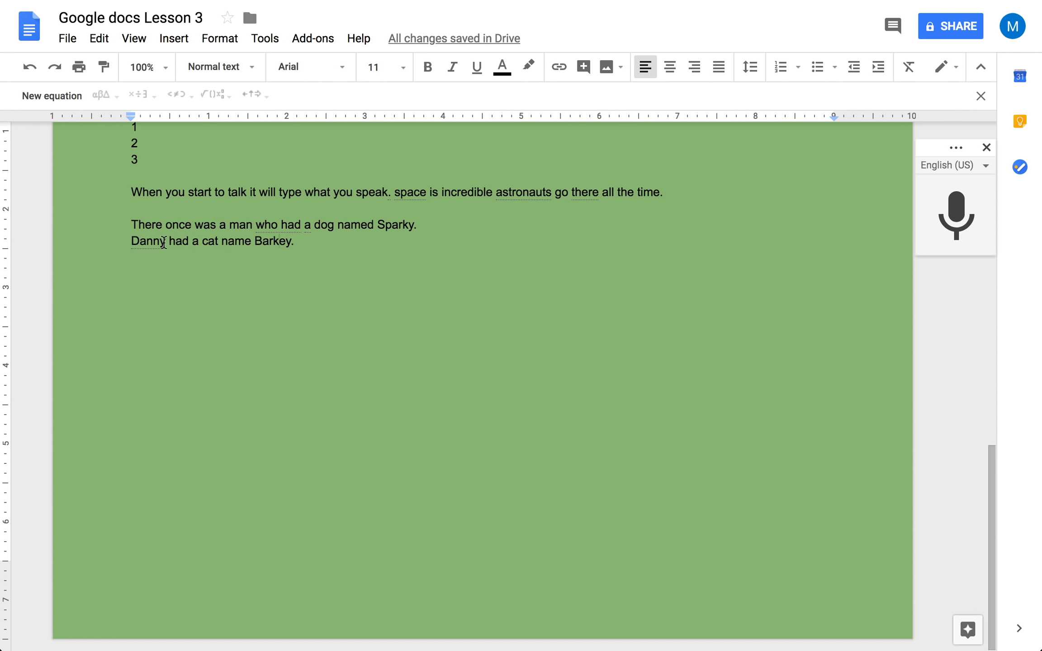
Reword the start of the cat sentence as "Then he got" and separate it from the dog sentence with a blank line.
left_click_drag(164, 242, 100, 242)
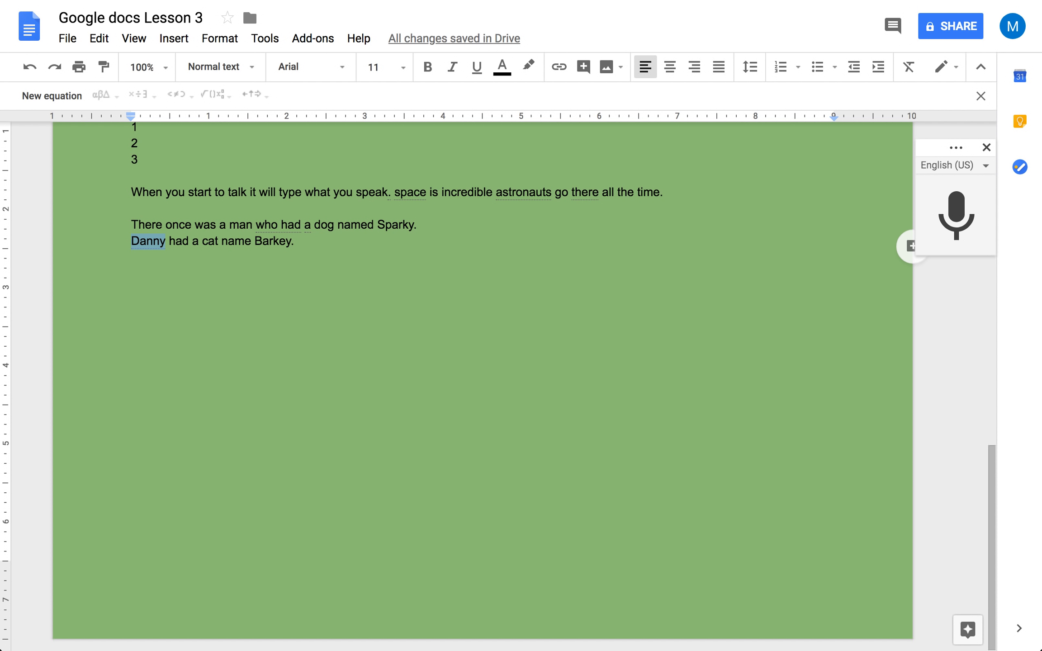
key("Return")
type("then he")
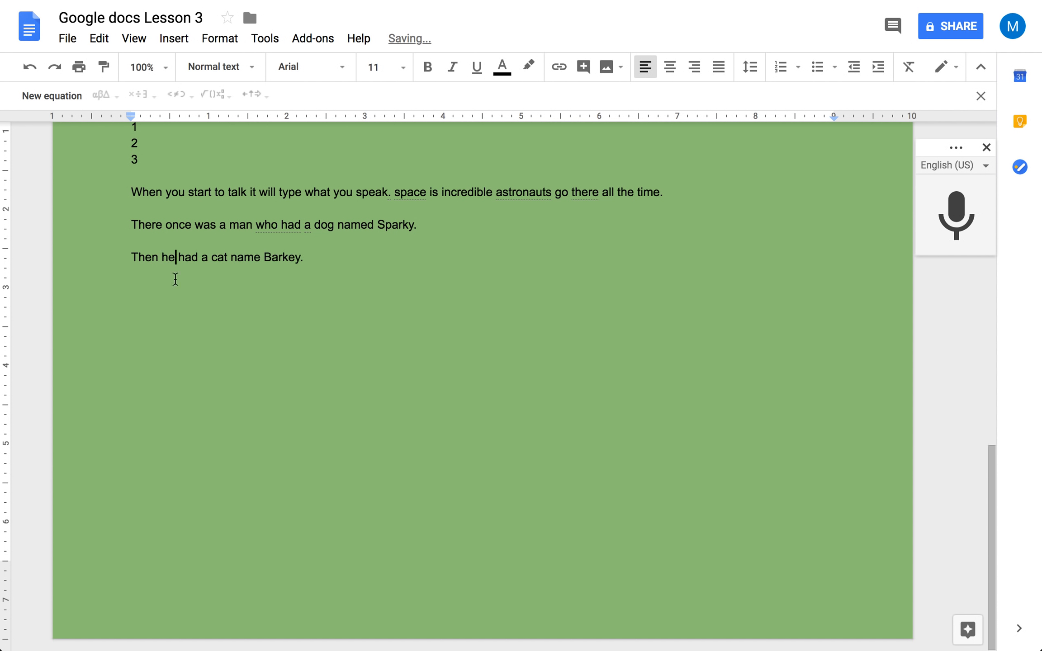
key("Right")
key("Right")
key("Right")
key("Right")
key("BackSpace")
key("BackSpace")
key("BackSpace")
type("got")
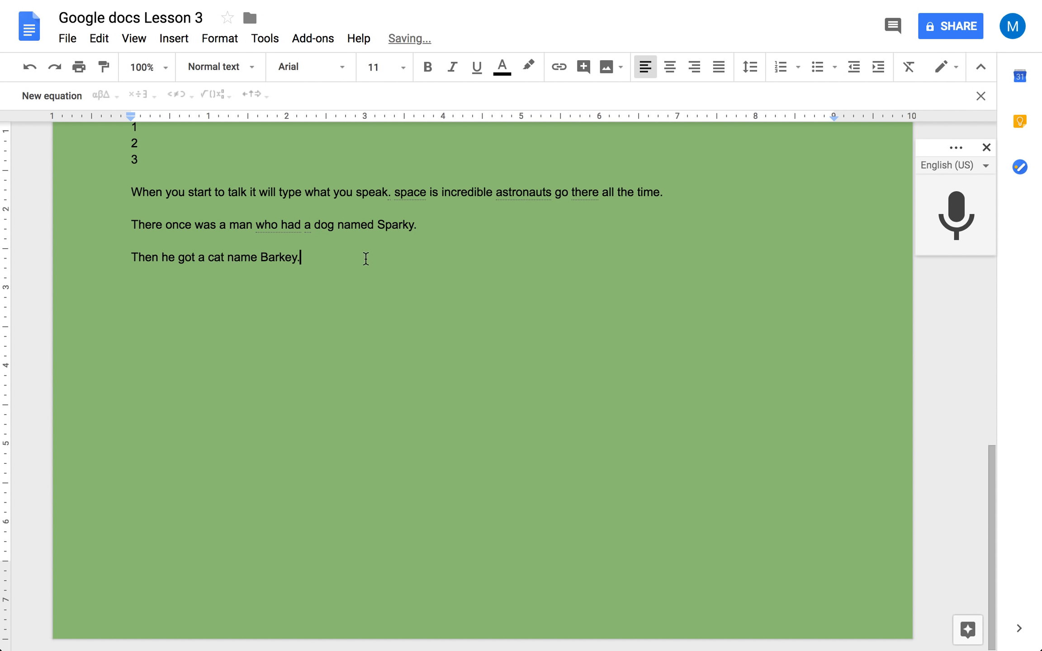
Change the cat's name to "Barky" and add a blank line after the sentence.
left_click(292, 257)
key("BackSpace")
left_click(324, 273)
key("Return")
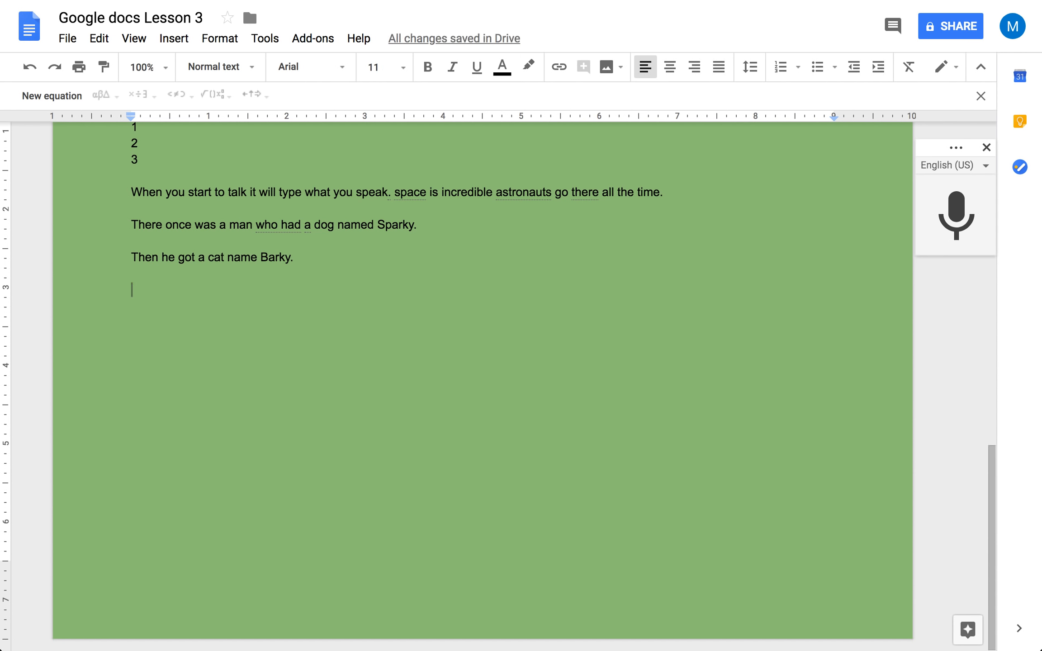
Review the whole green landscape document, from the Hawaii list and schedule table through the budget equations to the dictated sentences.
mouse_move(324, 3)
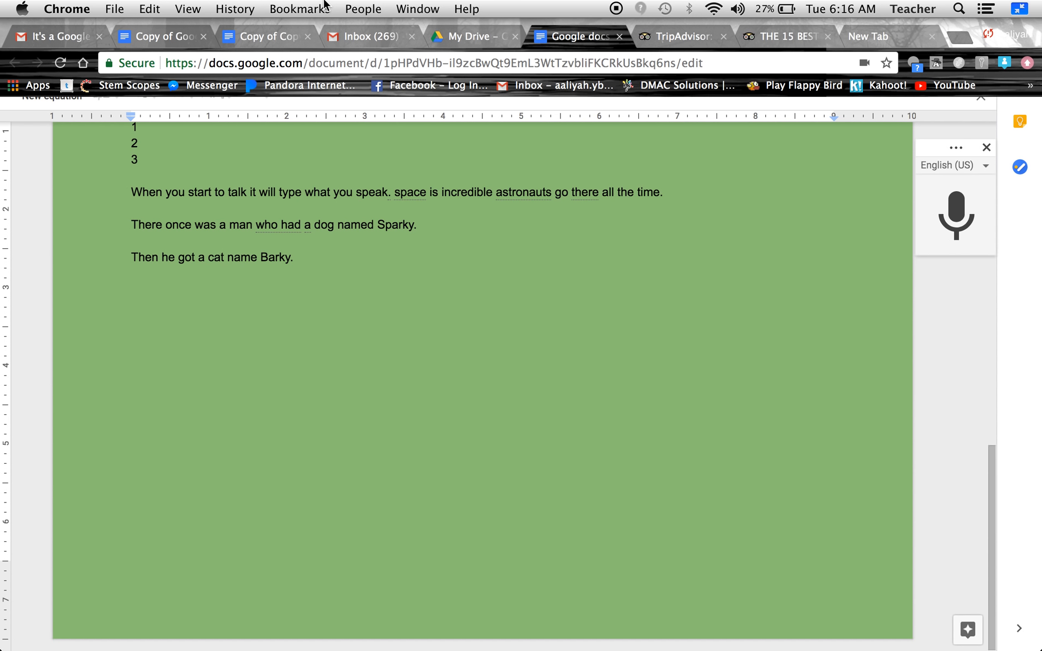
scroll(349, 367, "up", 10)
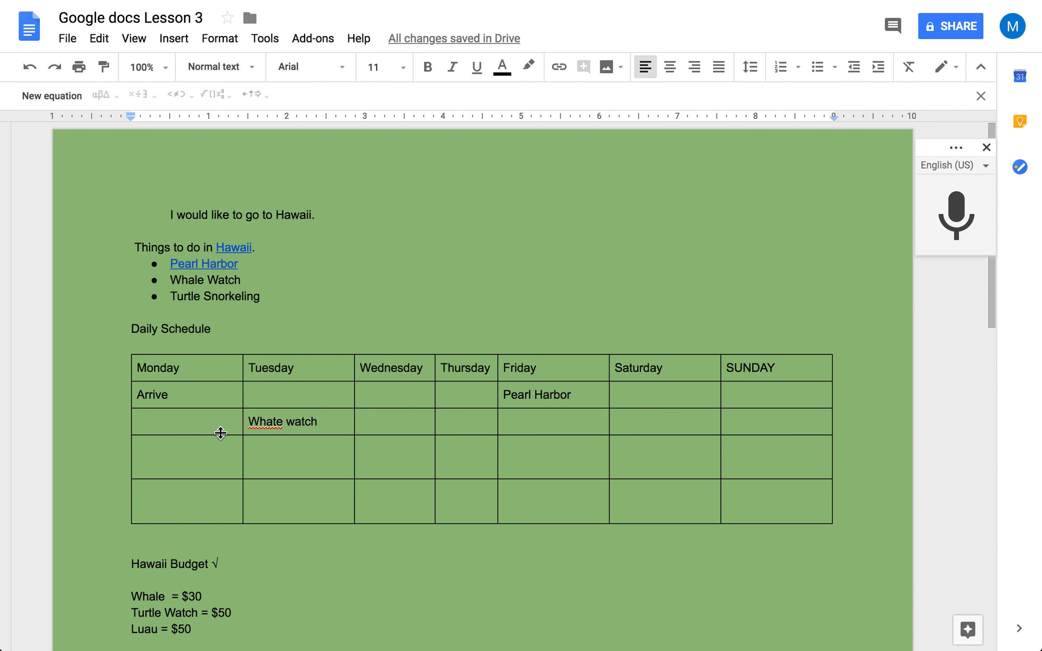
scroll(220, 434, "down", 5)
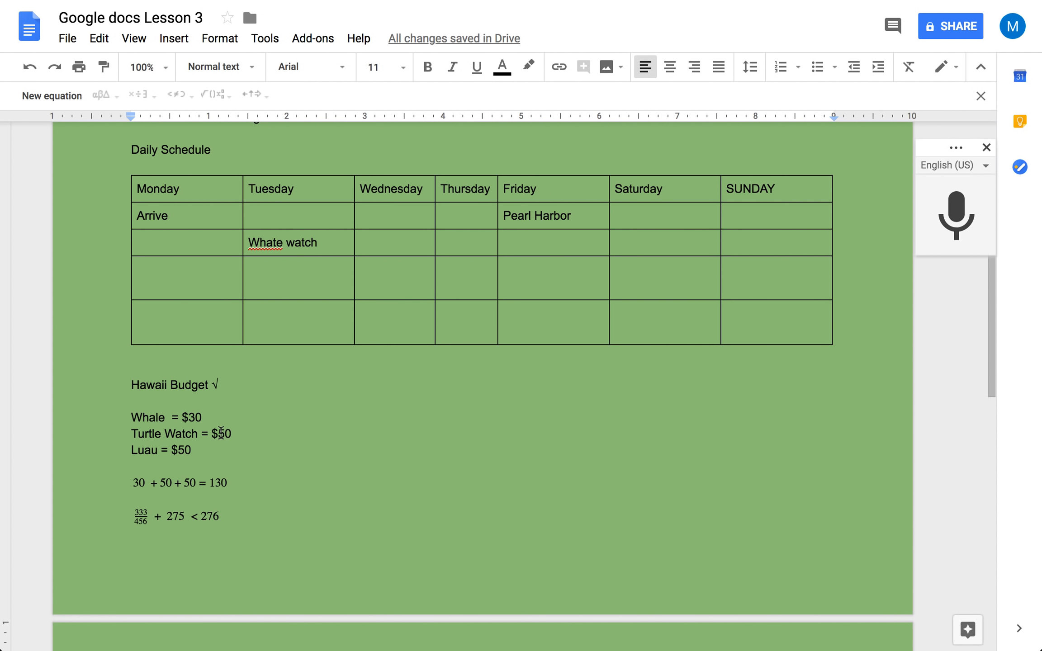
scroll(220, 433, "down", 2)
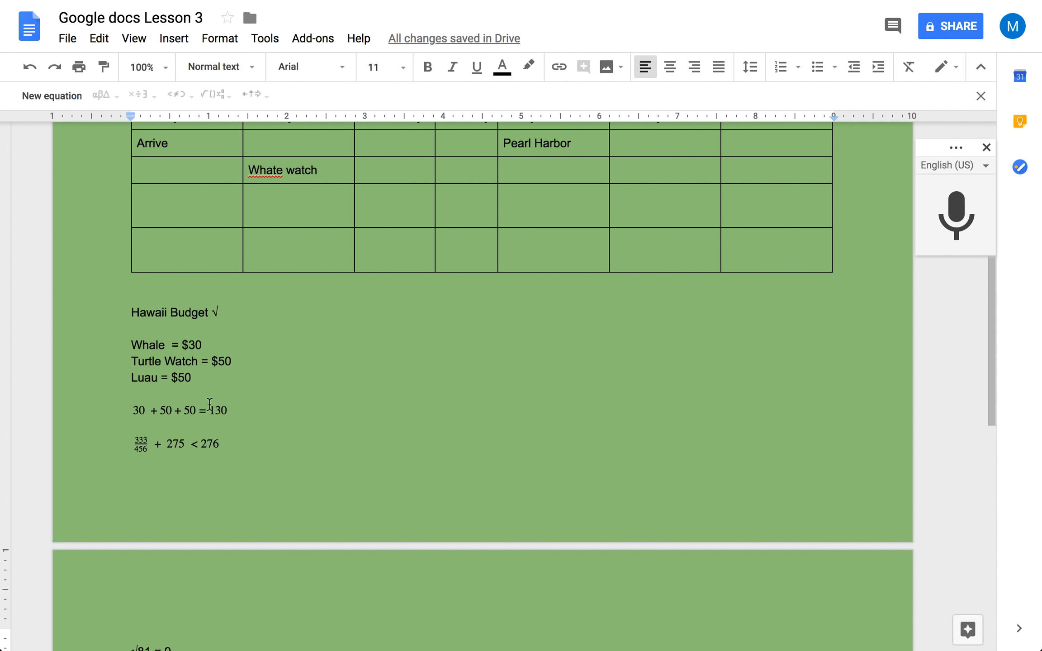
scroll(221, 433, "down", 2)
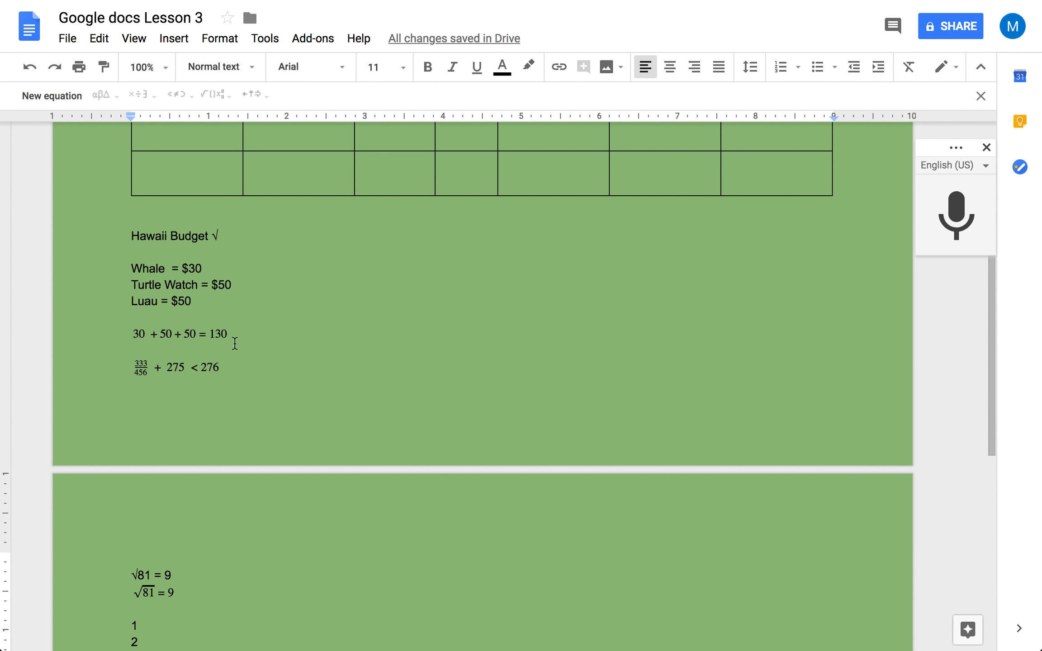
scroll(221, 386, "down", 5)
scroll(190, 464, "down", 2)
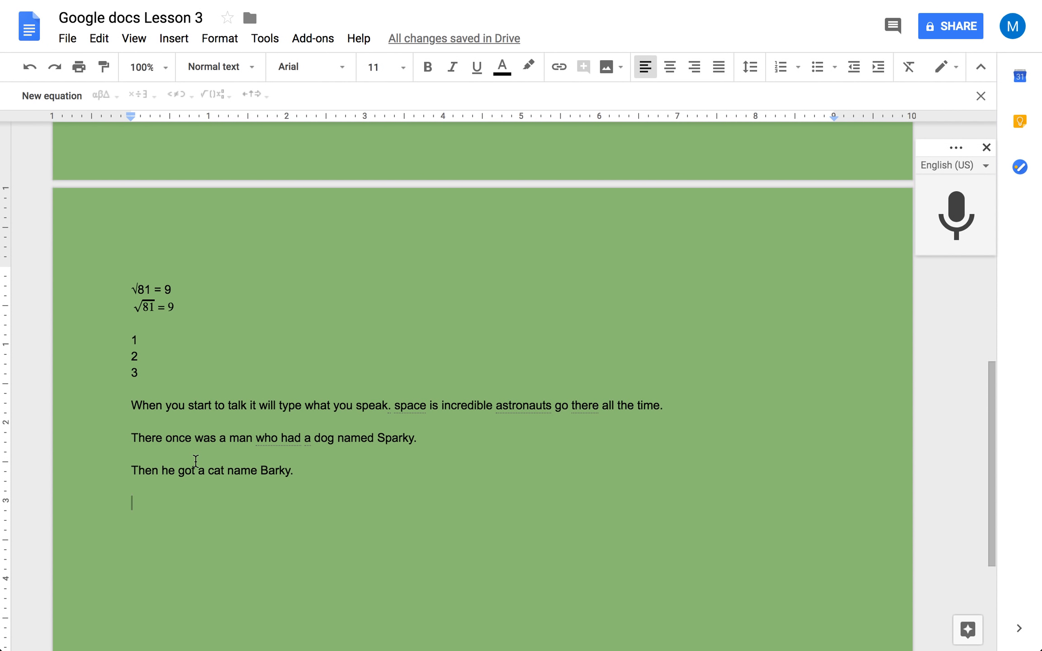
scroll(195, 470, "up", 12)
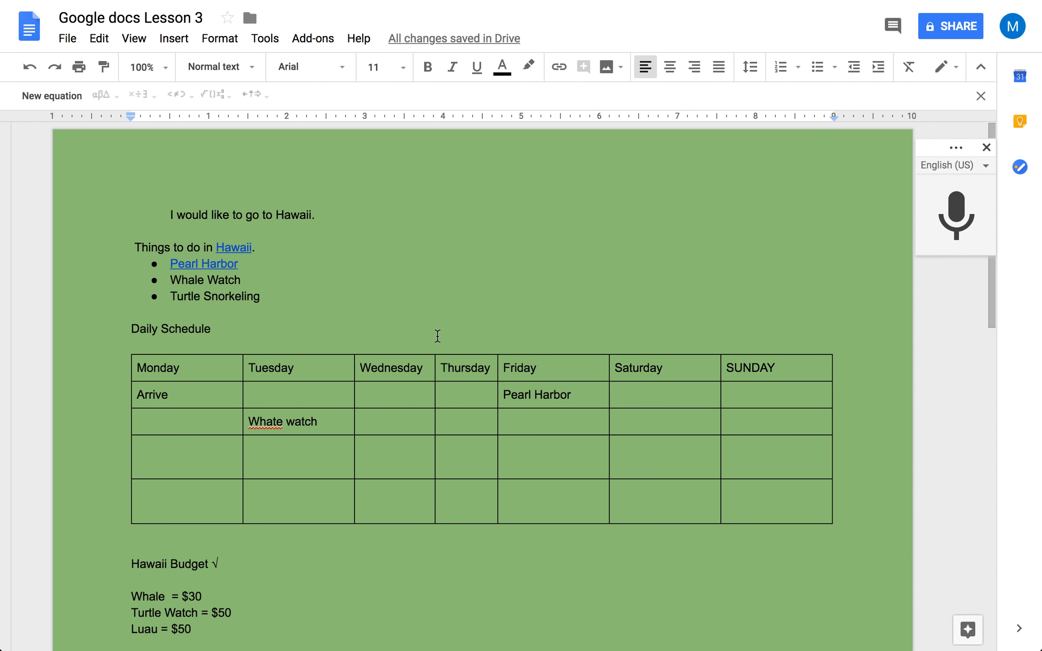
scroll(437, 323, "down", 8)
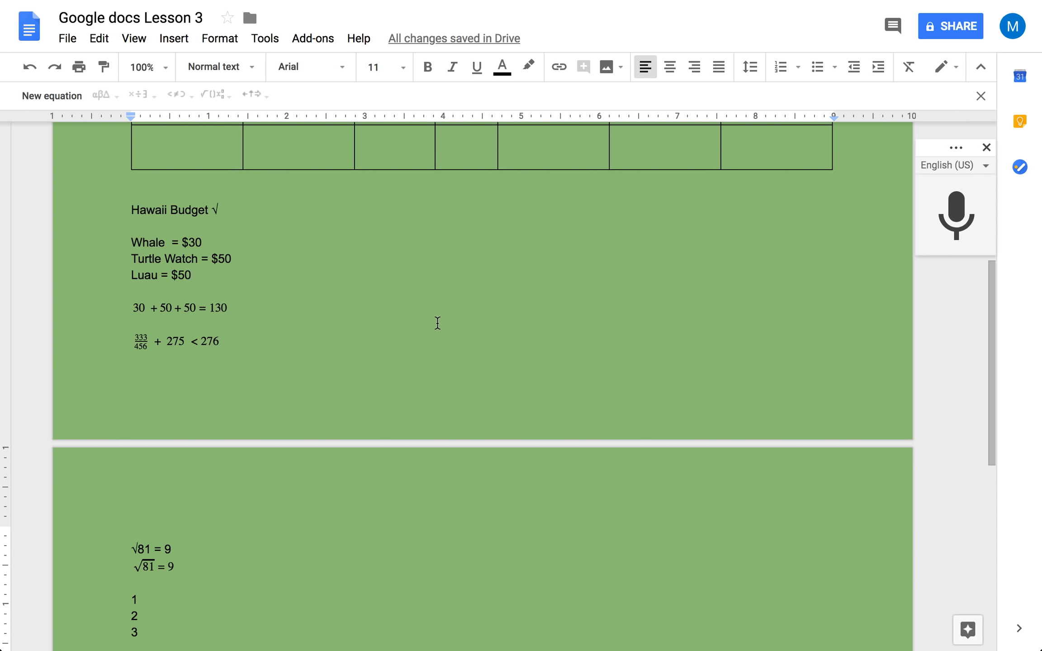
mouse_move(412, 2)
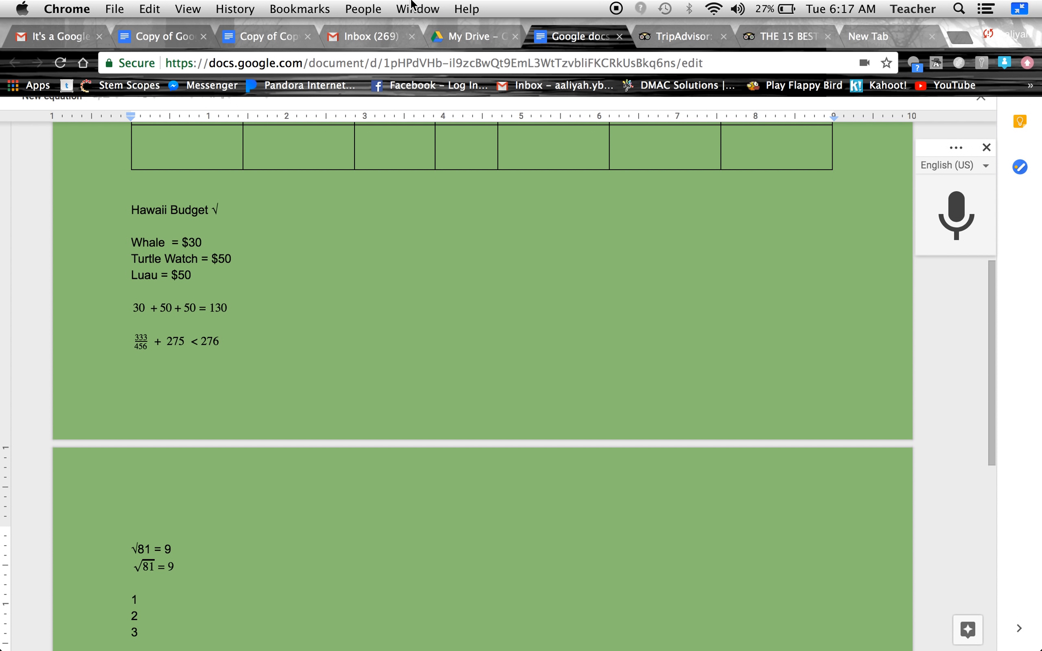
scroll(536, 264, "up", 7)
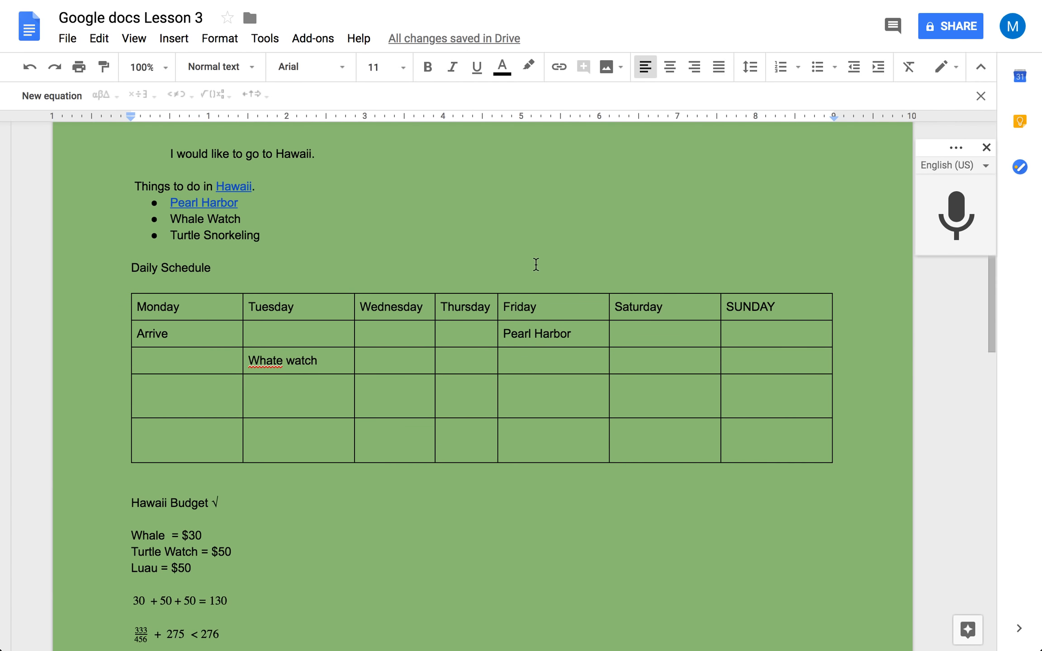
scroll(536, 265, "down", 20)
scroll(536, 264, "up", 15)
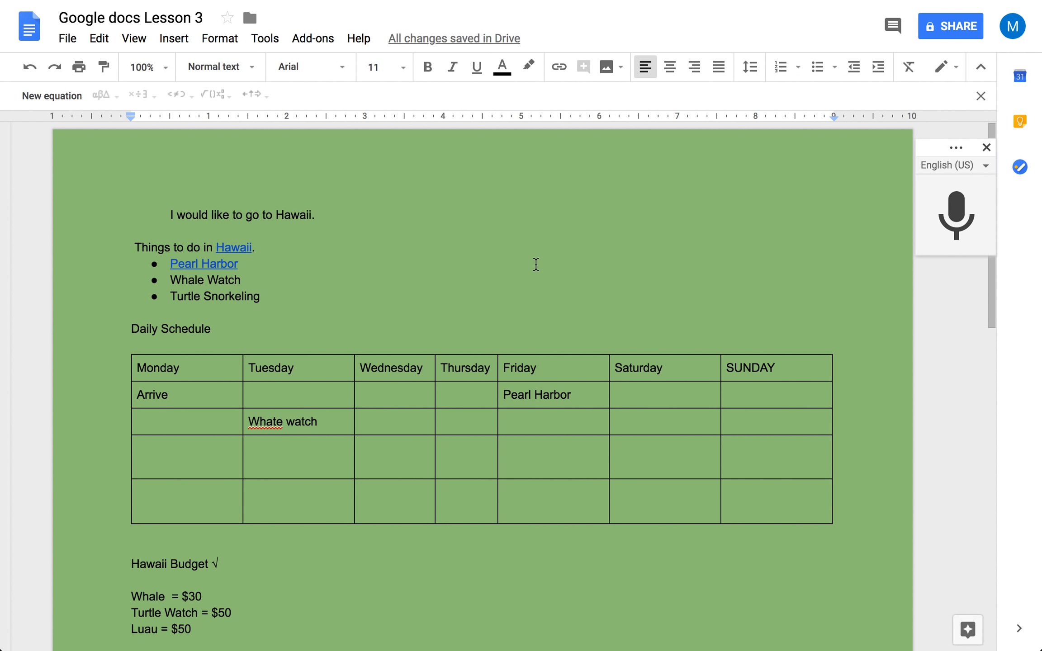